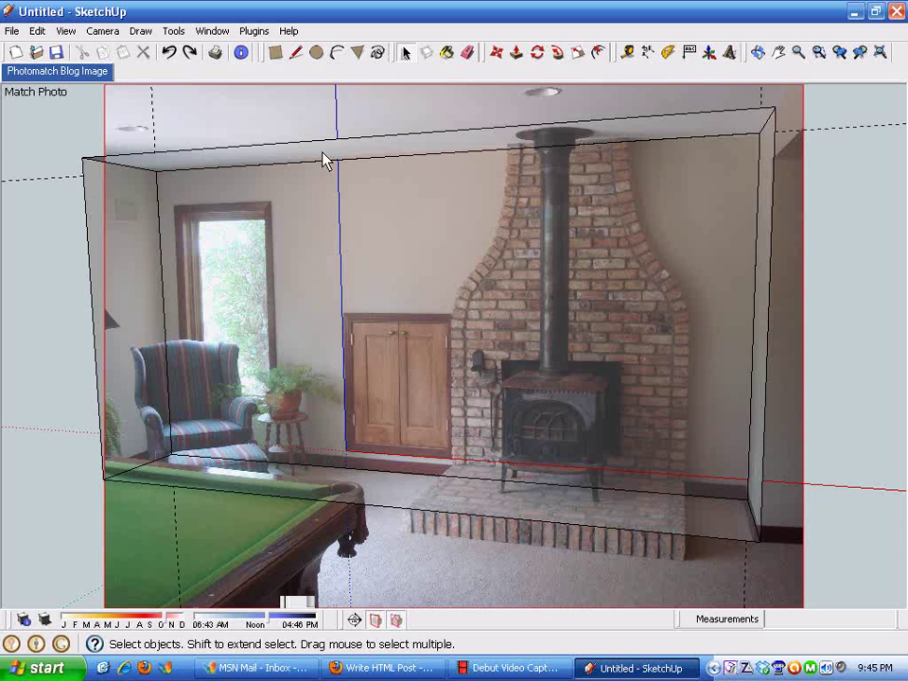
Pull guides from the box's top and left edges to the window's top and left side
middle_click_drag(802, 473, 567, 407)
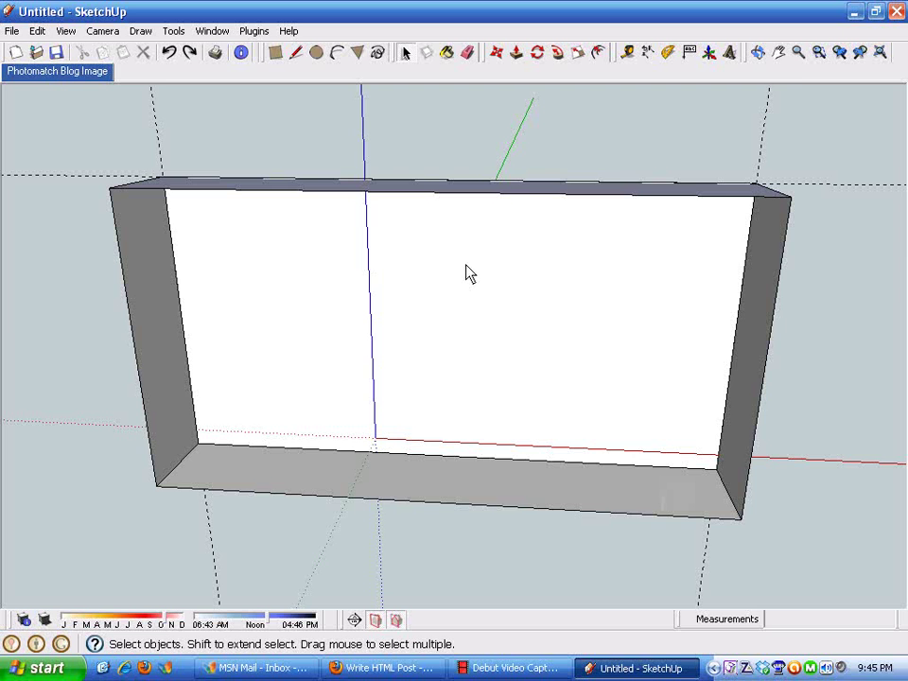
left_click(74, 73)
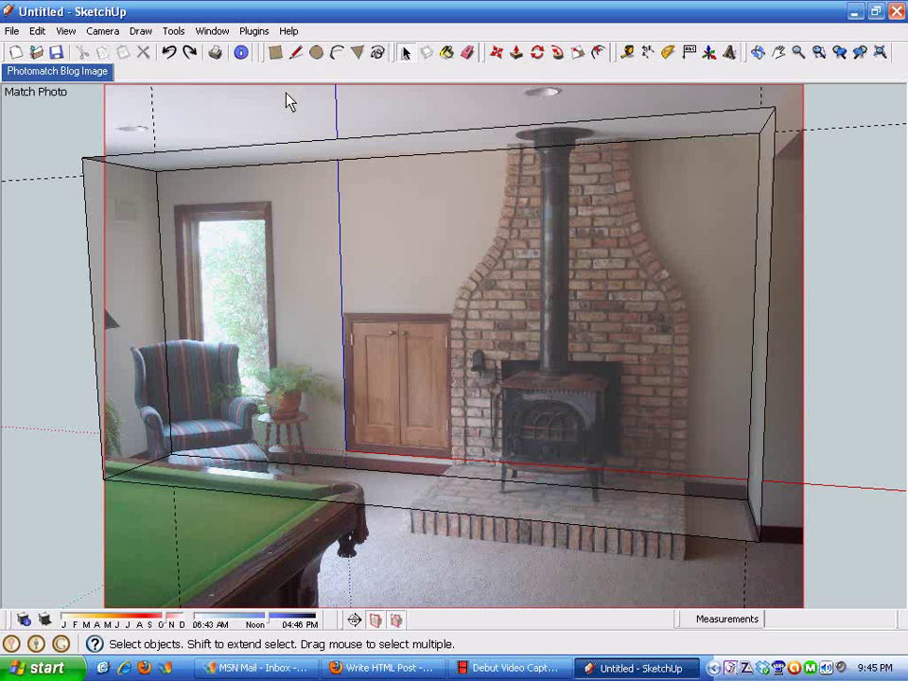
left_click(276, 54)
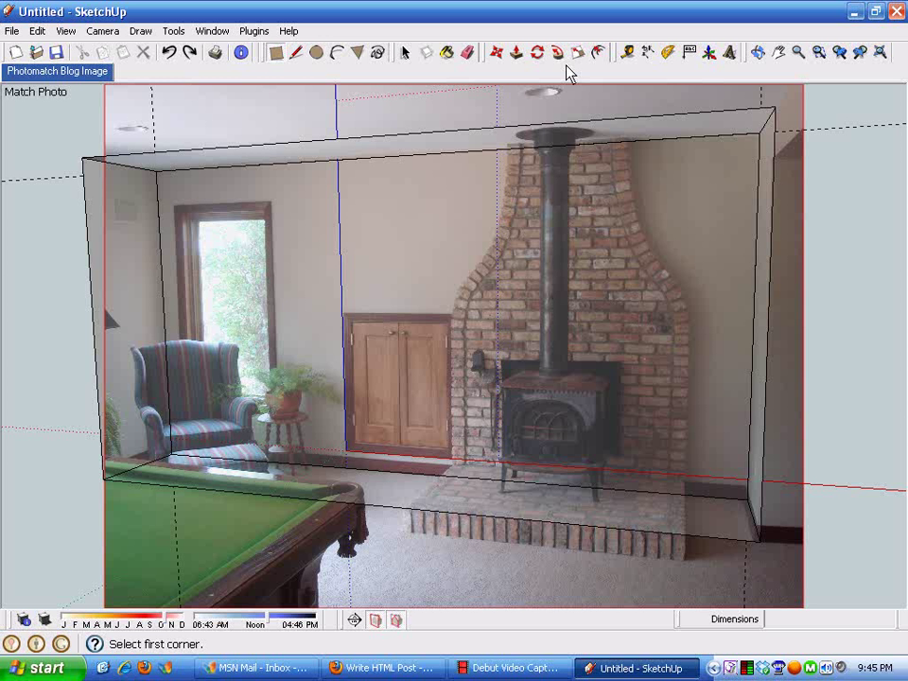
left_click(627, 54)
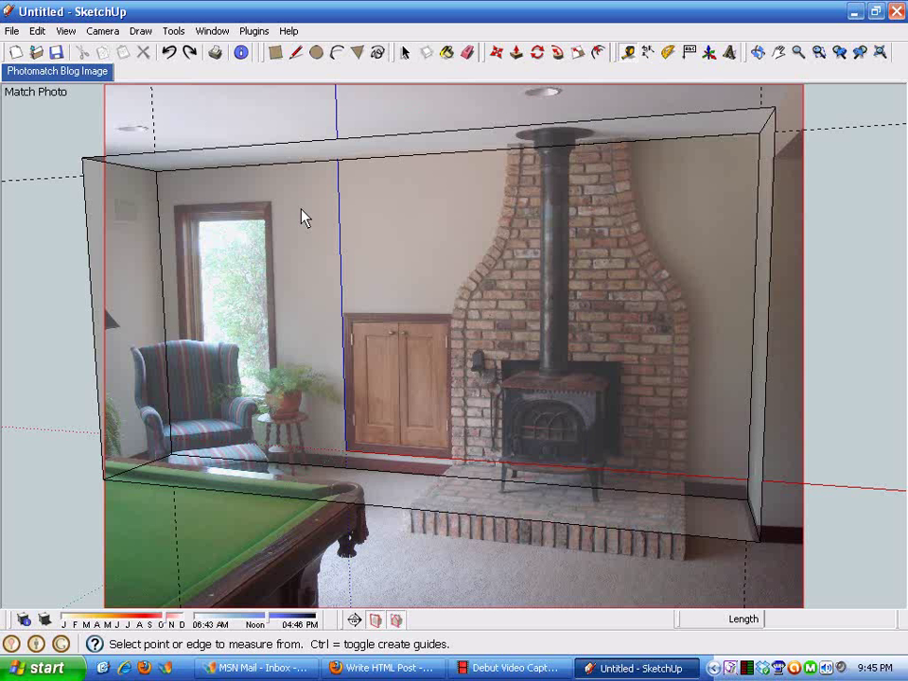
left_click(258, 166)
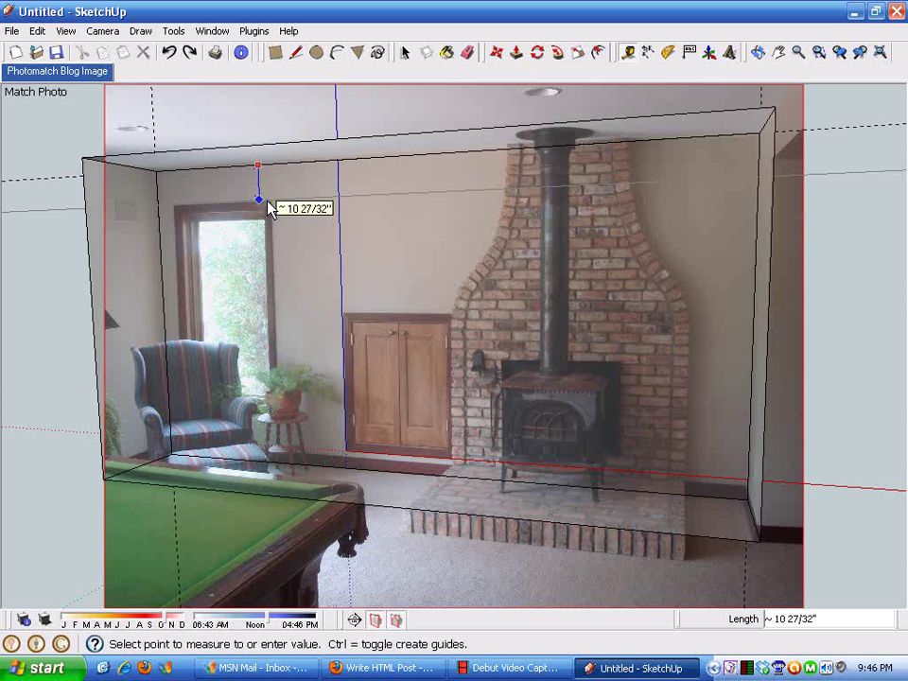
left_click(270, 208)
left_click(161, 250)
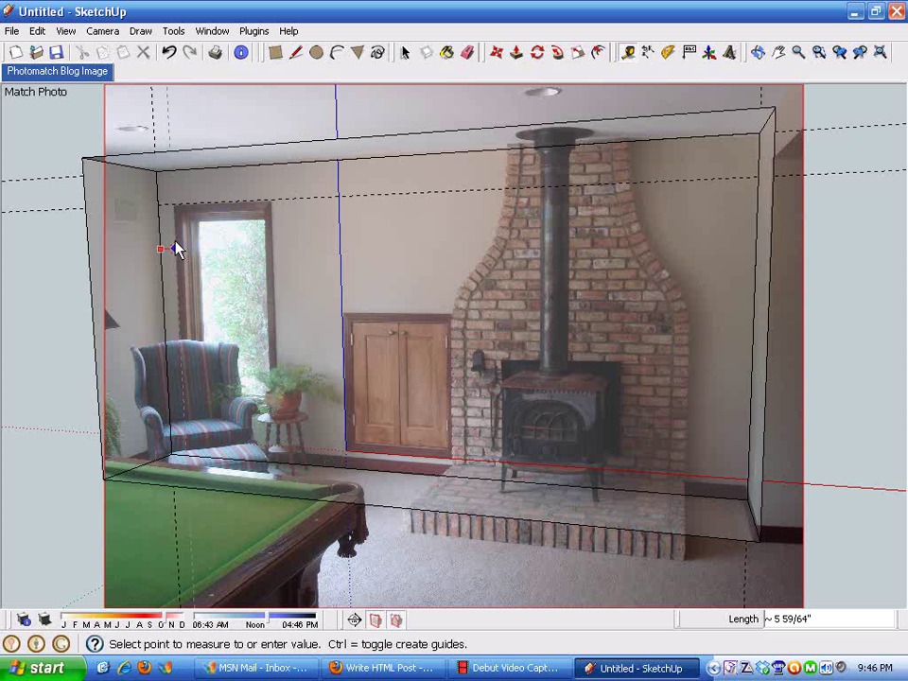
left_click(178, 249)
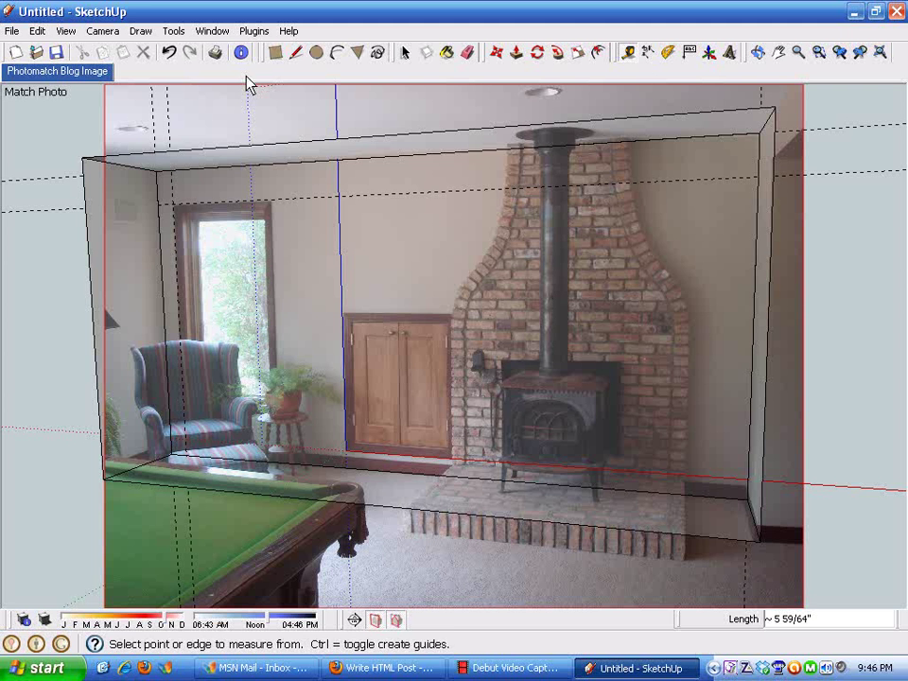
Trace a rectangle over the window on the left wall, corner to corner
left_click(275, 52)
left_click(173, 203)
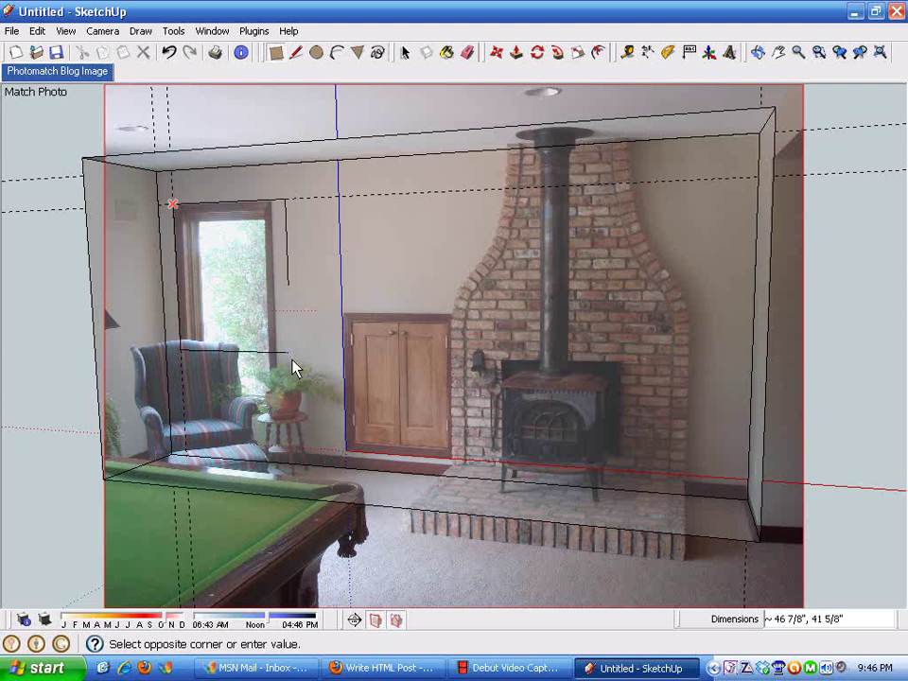
scroll(251, 463, "up", 5)
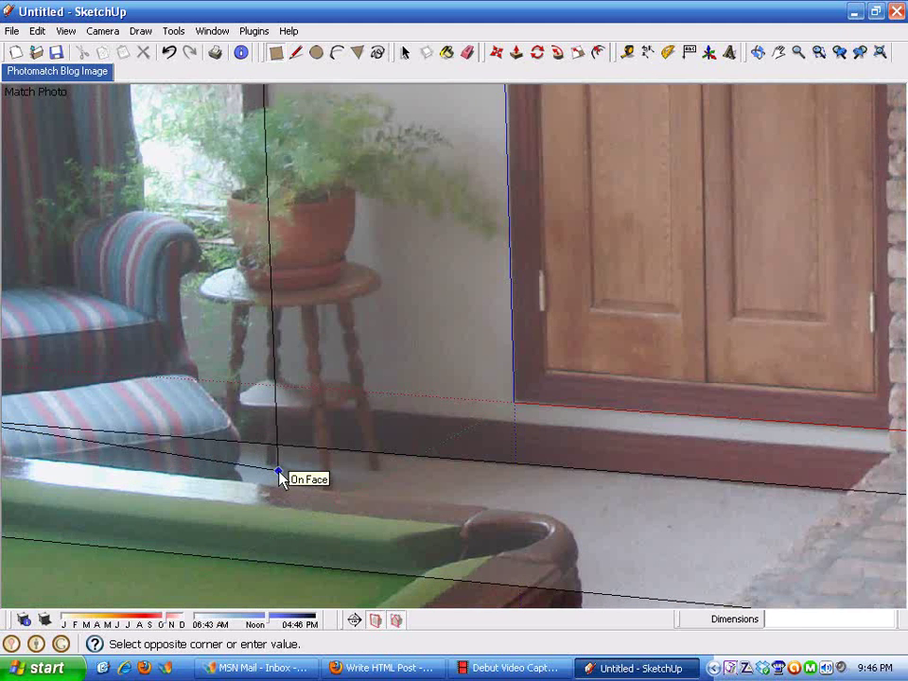
left_click(277, 284)
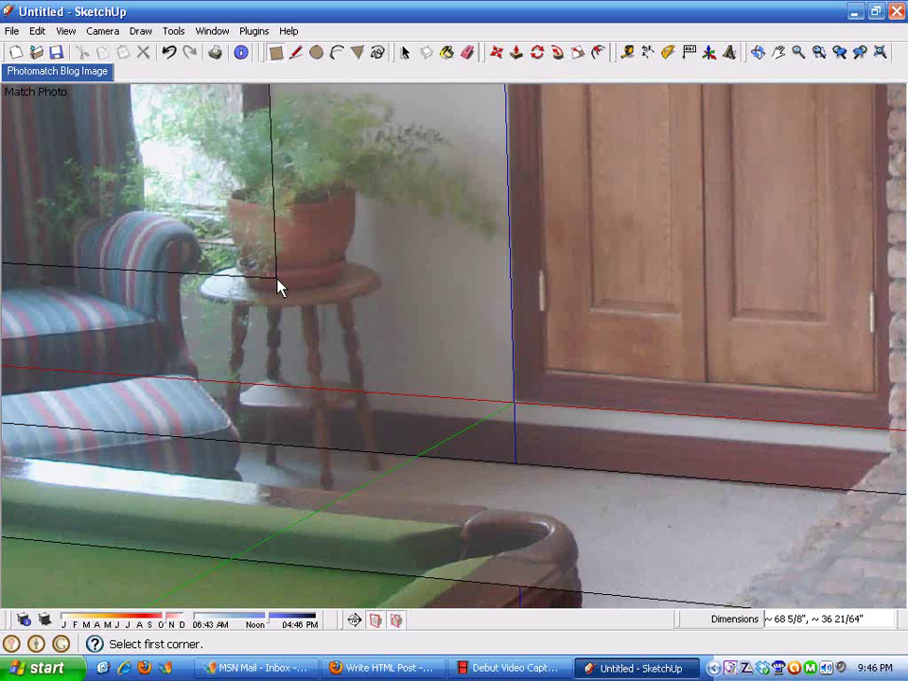
scroll(619, 308, "down", 3)
key("space")
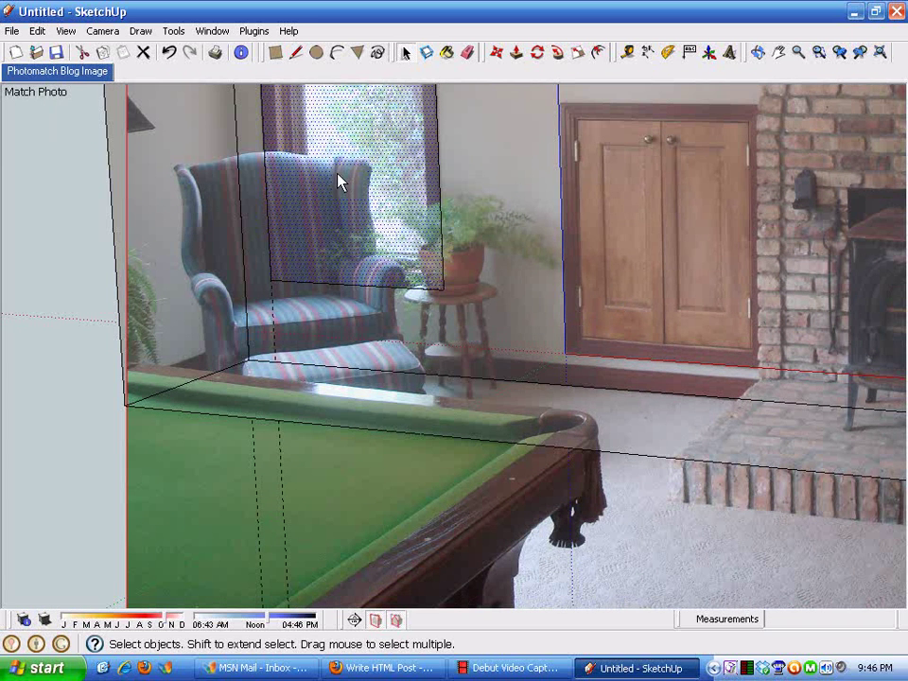
left_click(430, 232)
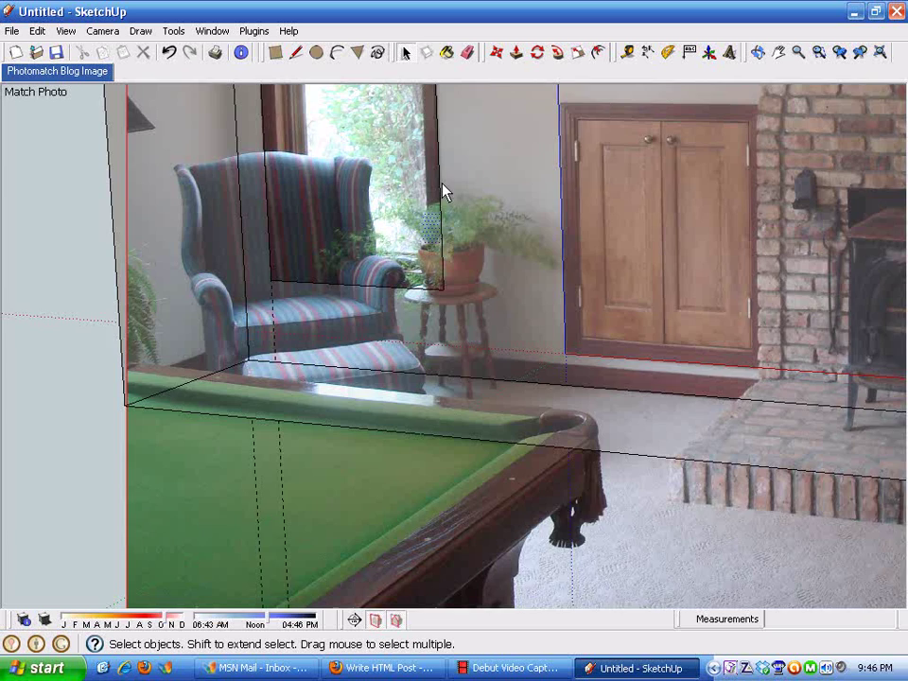
Erase the stray guides hanging below the pool table
scroll(431, 90, "down", 5)
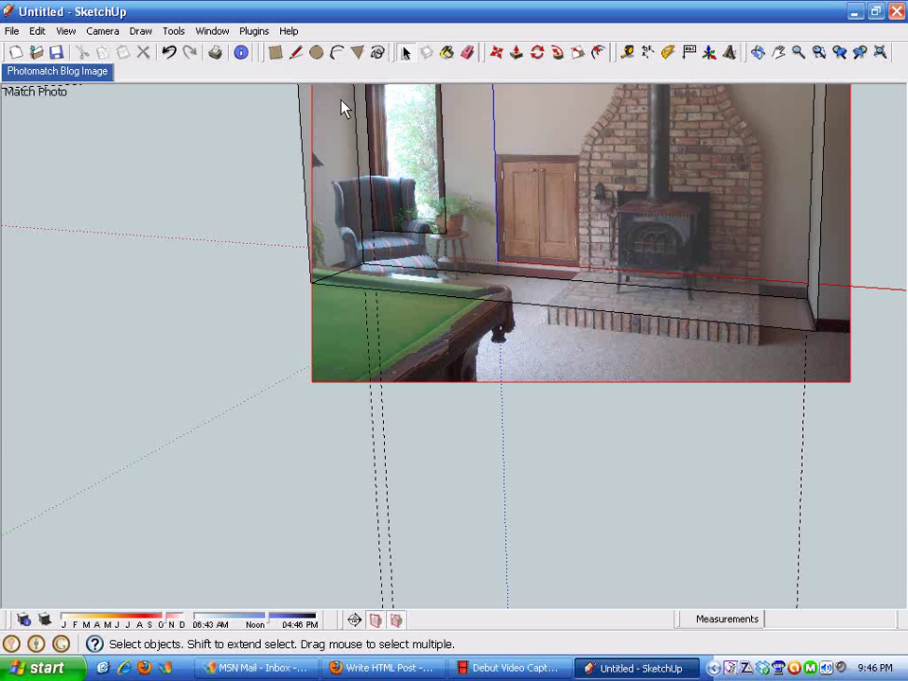
left_click(468, 53)
left_click(375, 419)
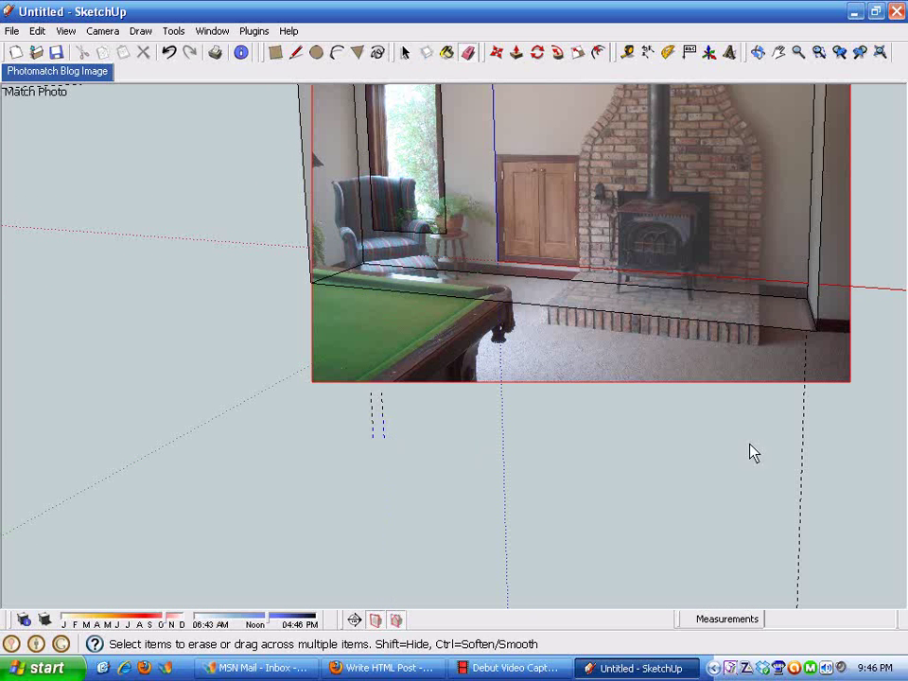
scroll(614, 487, "down", 2)
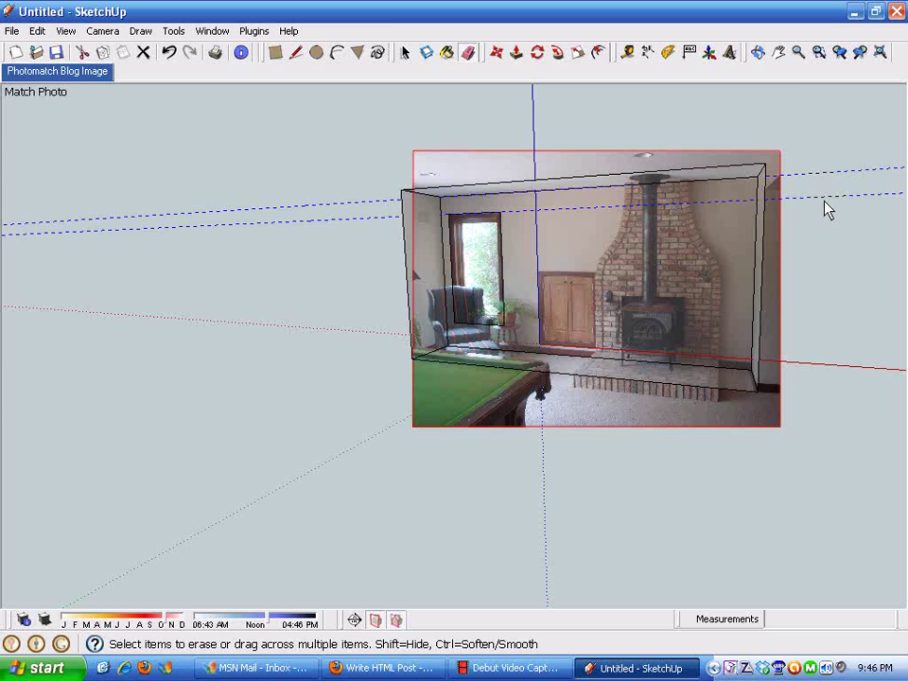
Erase the box's bottom-front and top-front edges to remove its floor and ceiling
mouse_move(642, 465)
middle_mouse_down()
mouse_move(604, 565)
mouse_move(768, 383)
mouse_move(397, 429)
mouse_move(367, 450)
mouse_move(661, 397)
mouse_move(517, 235)
middle_mouse_up()
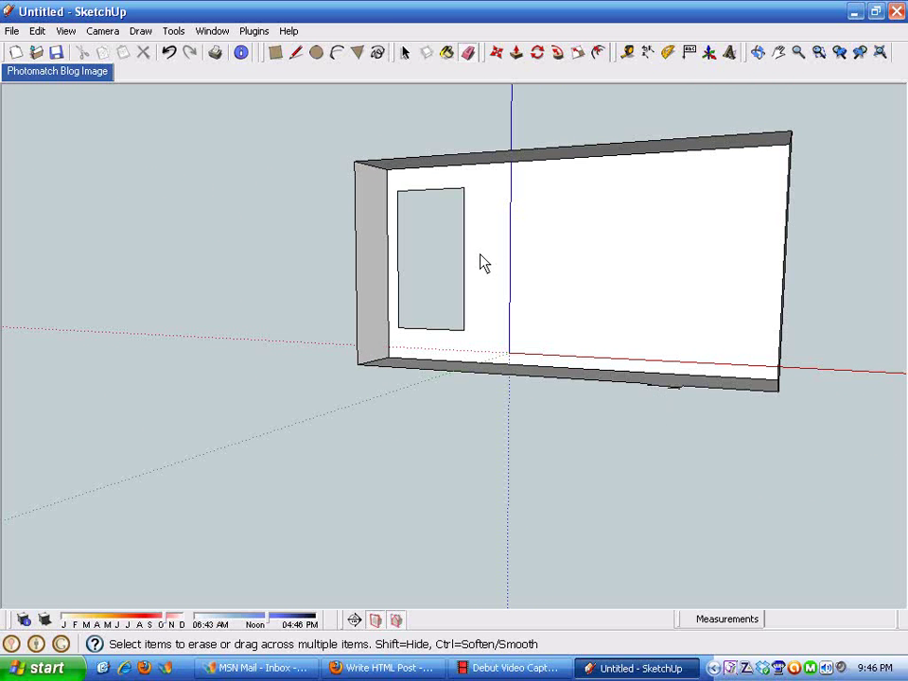
scroll(471, 274, "up", 4)
scroll(294, 275, "down", 2)
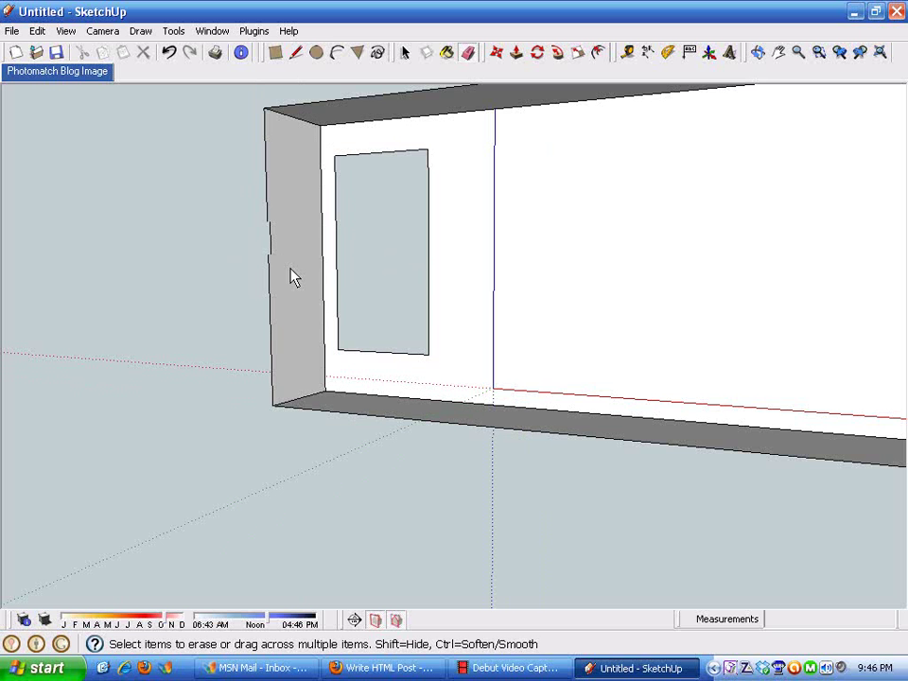
left_click(79, 74)
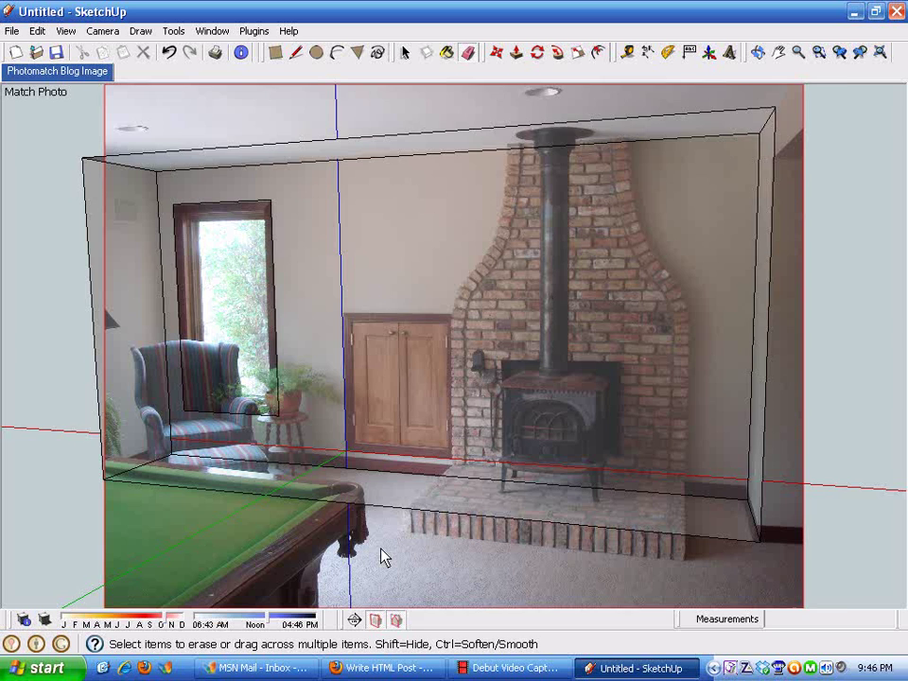
scroll(381, 548, "up", 1)
scroll(404, 483, "down", 1)
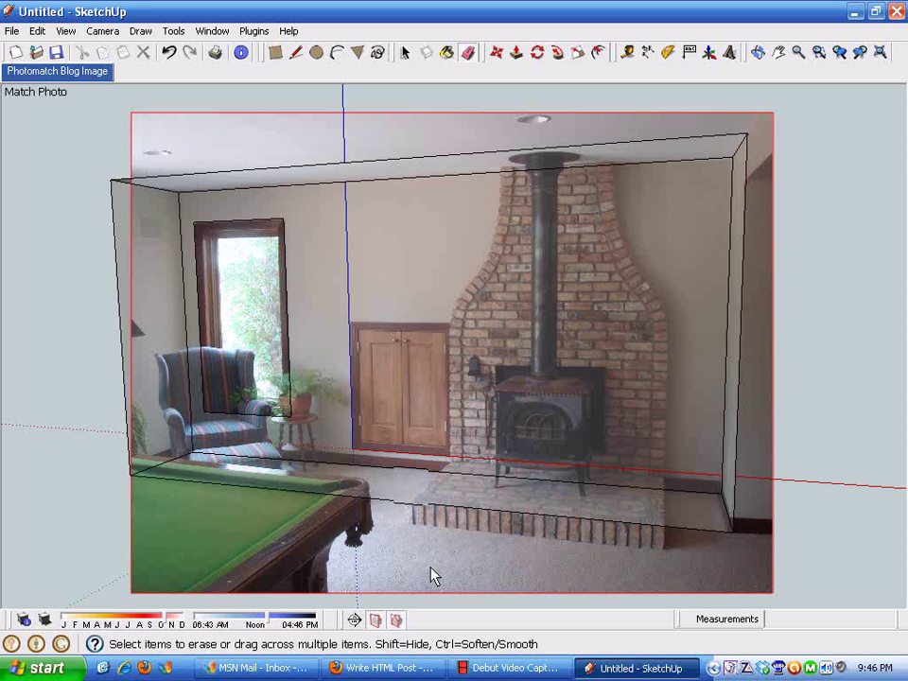
left_click(385, 505)
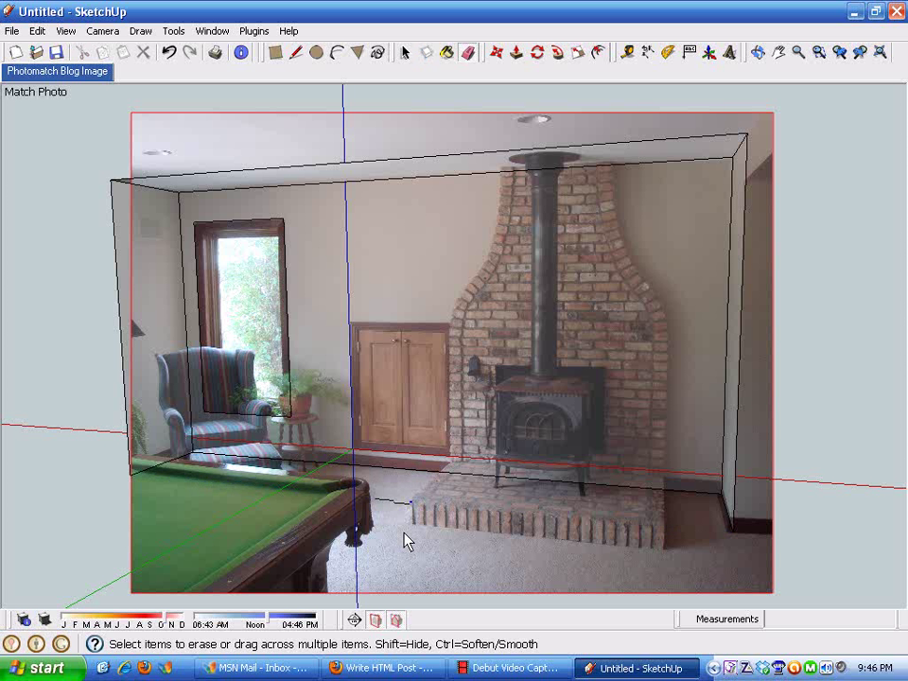
left_click(413, 158)
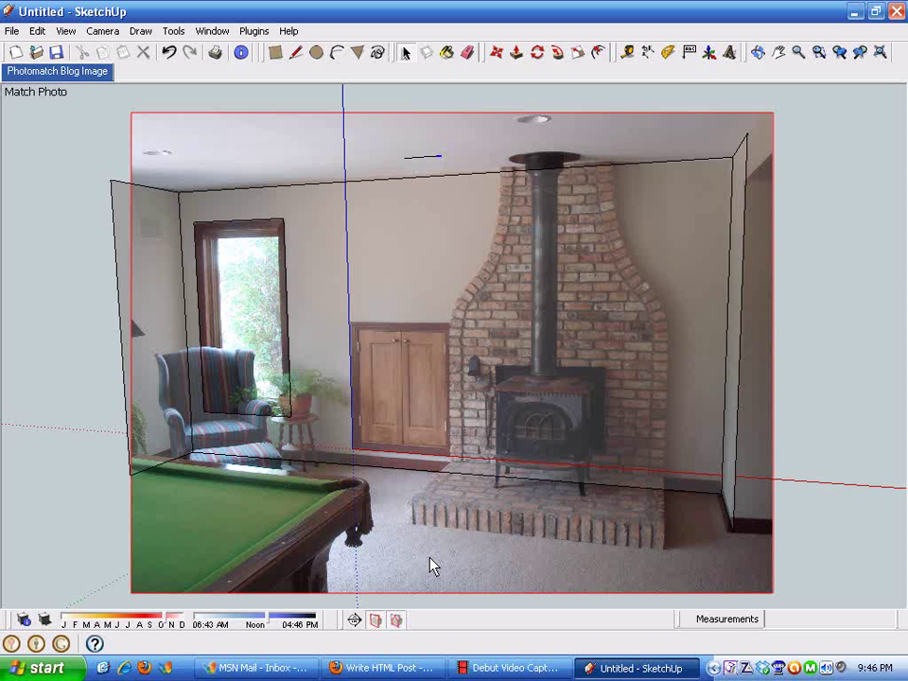
key("space")
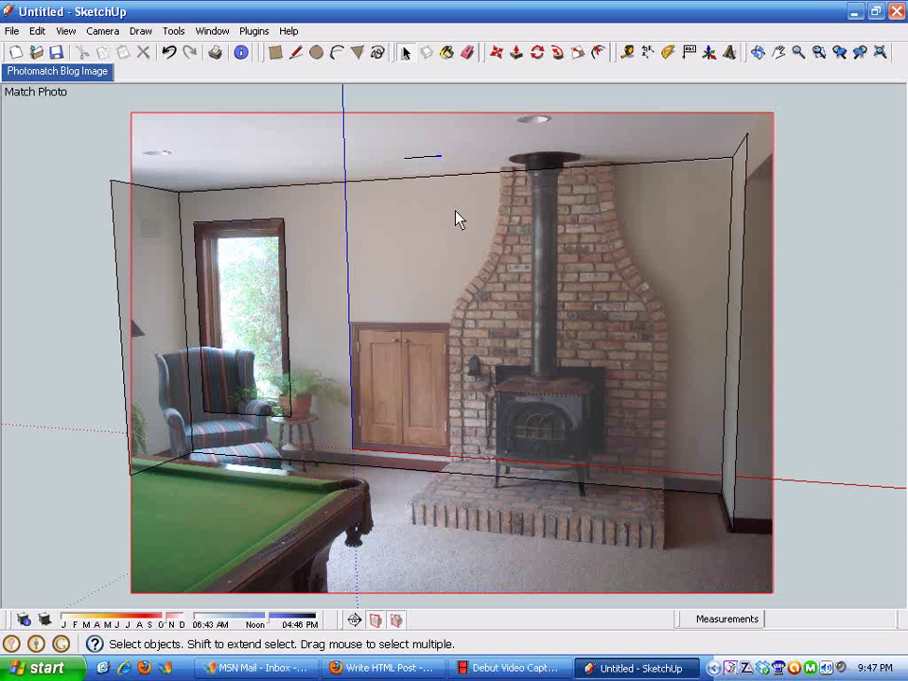
Orbit to check the remaining walls, then return to the matched photo view
middle_click_drag(820, 422, 734, 452)
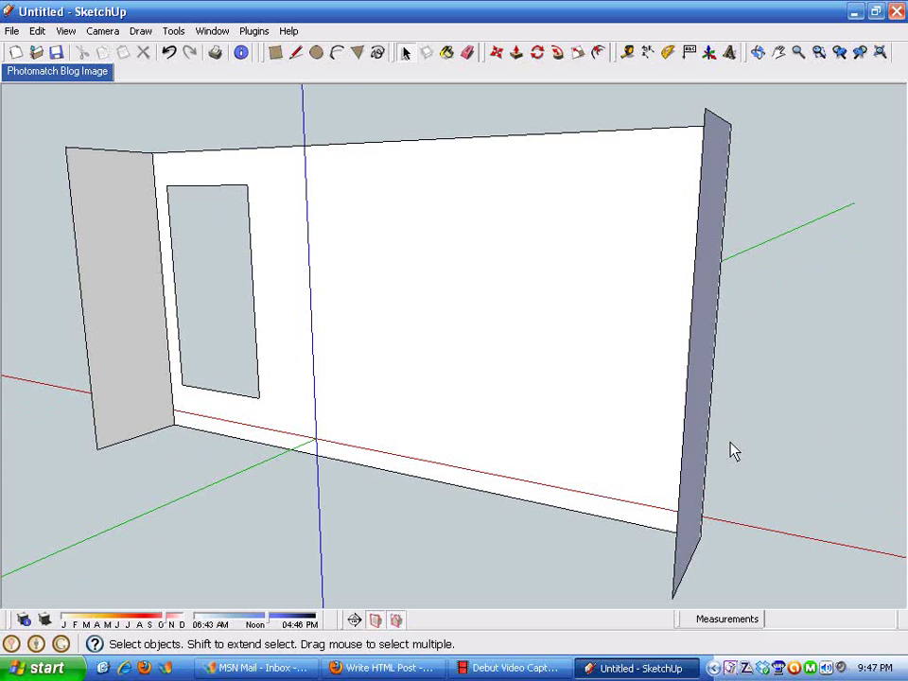
middle_click_drag(407, 530, 600, 383)
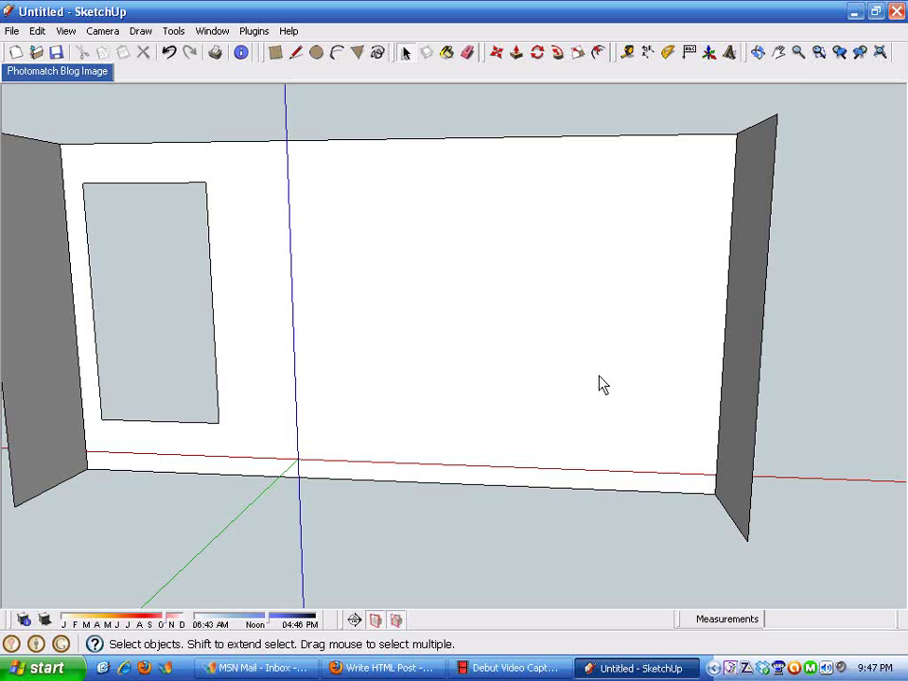
left_click(82, 73)
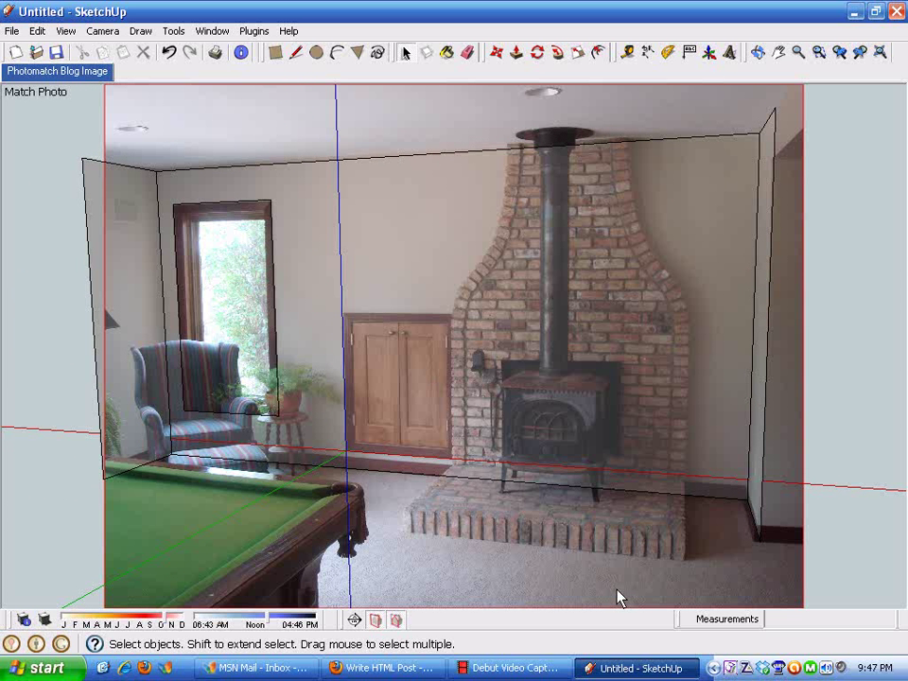
In the Styles Edit settings, toggle Foreground Photo and set its opacity to 86
left_click(223, 32)
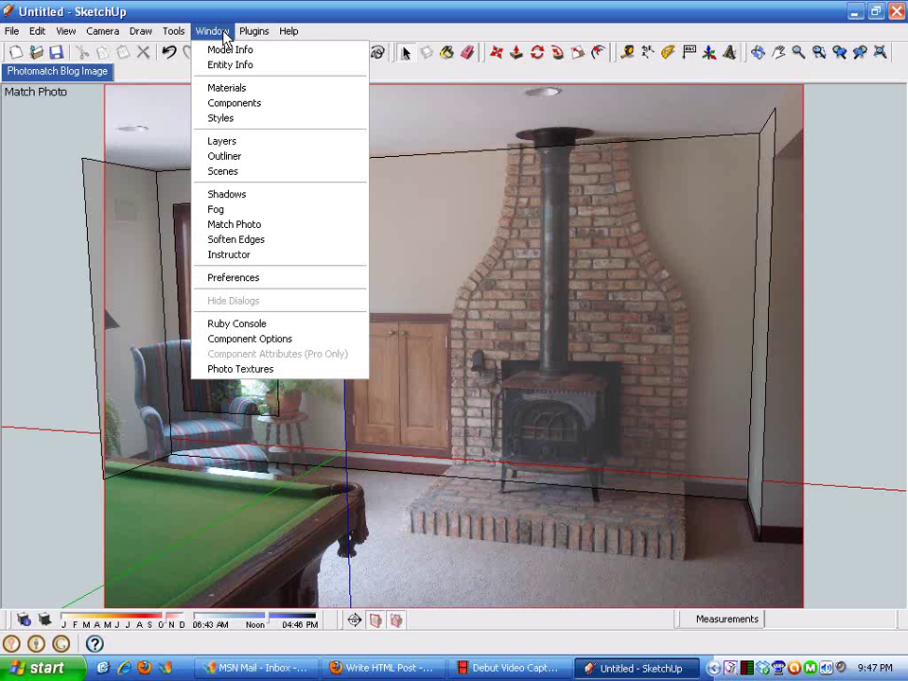
left_click(216, 119)
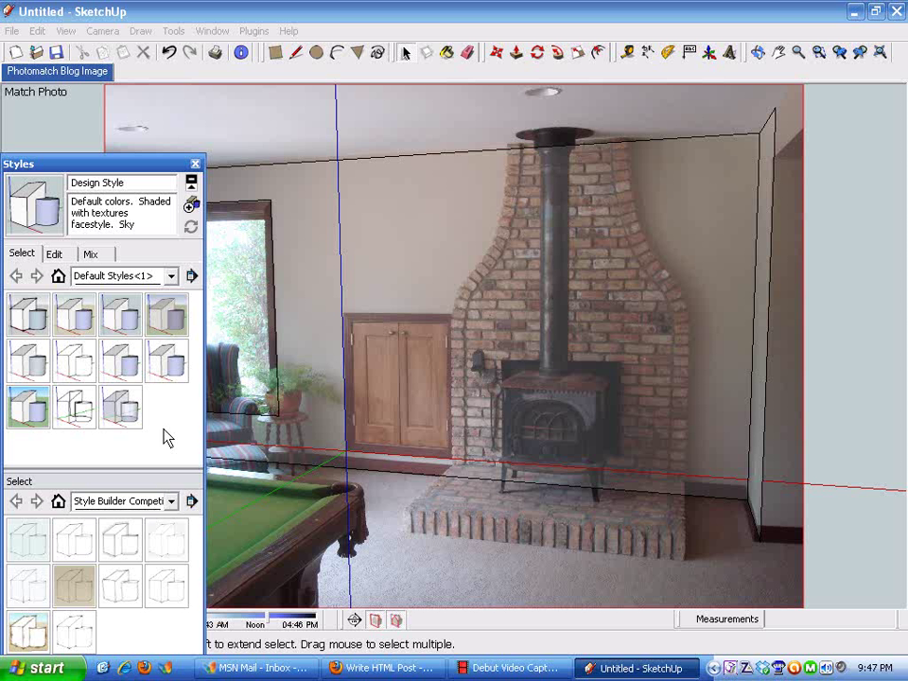
left_click(57, 255)
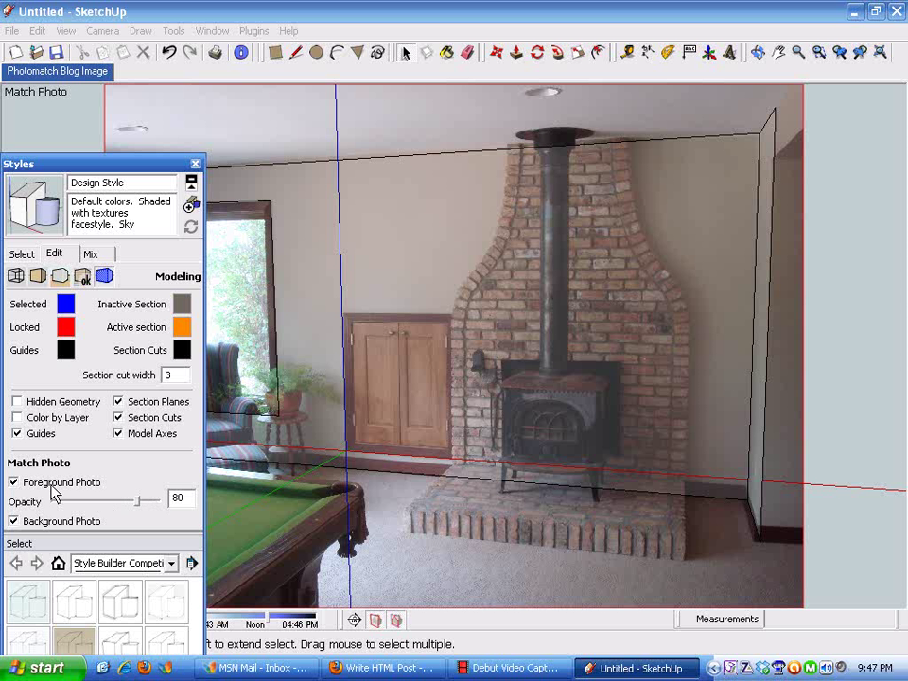
left_click(15, 483)
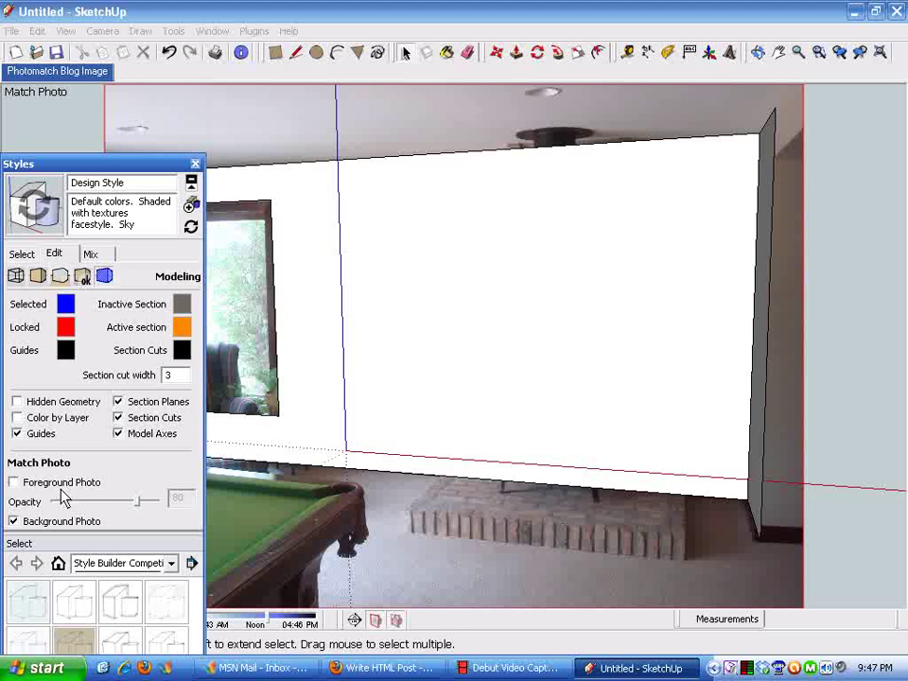
left_click(14, 483)
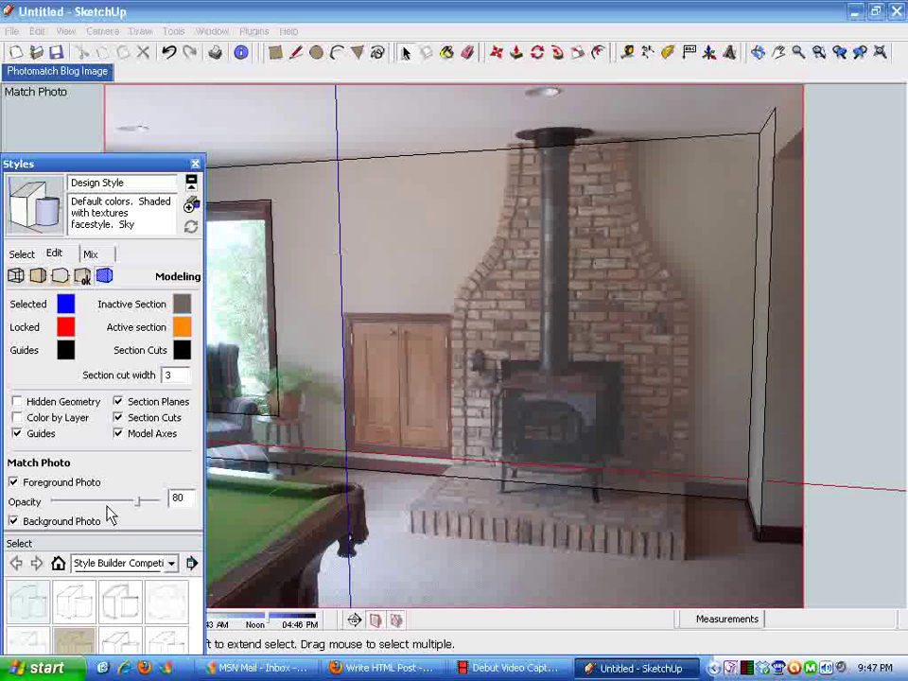
mouse_move(138, 502)
left_mouse_down()
mouse_move(81, 504)
mouse_move(136, 496)
mouse_move(144, 503)
left_mouse_up()
left_click(14, 483)
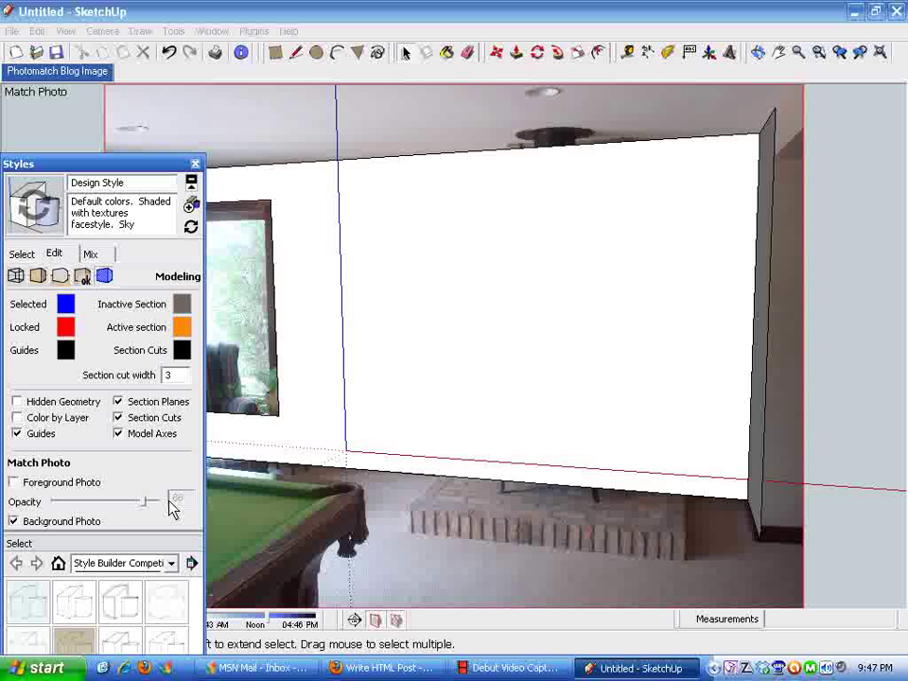
left_click(195, 165)
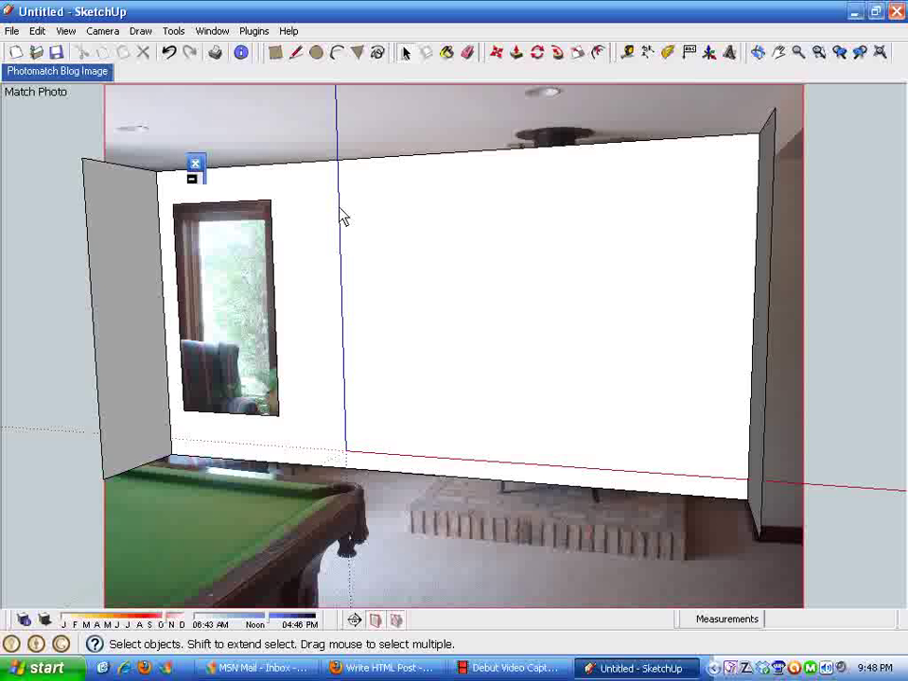
Reopen Styles from the Window menu and turn Foreground Photo back on
left_click(212, 31)
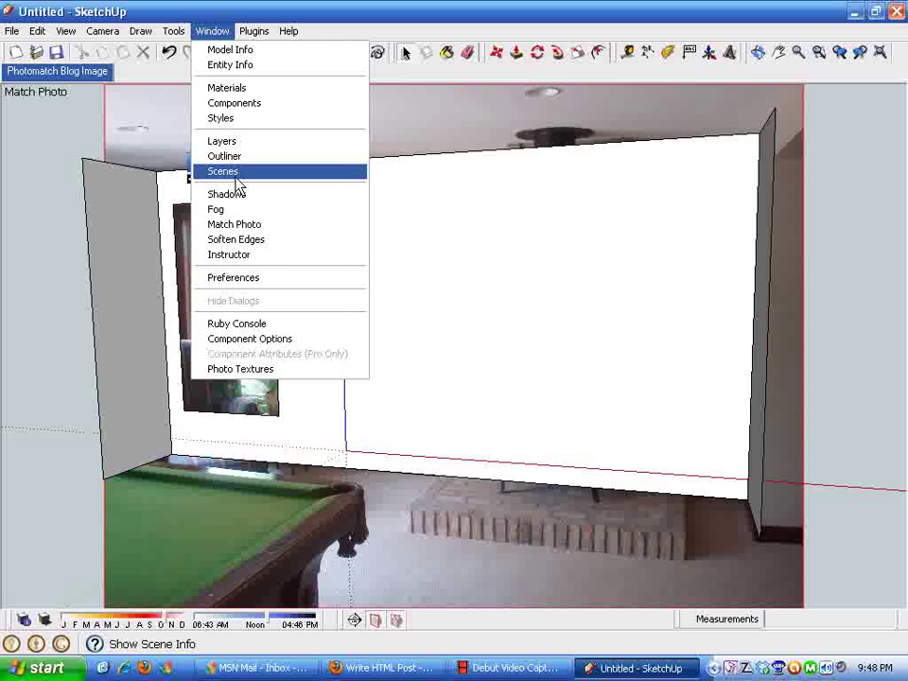
left_click(220, 119)
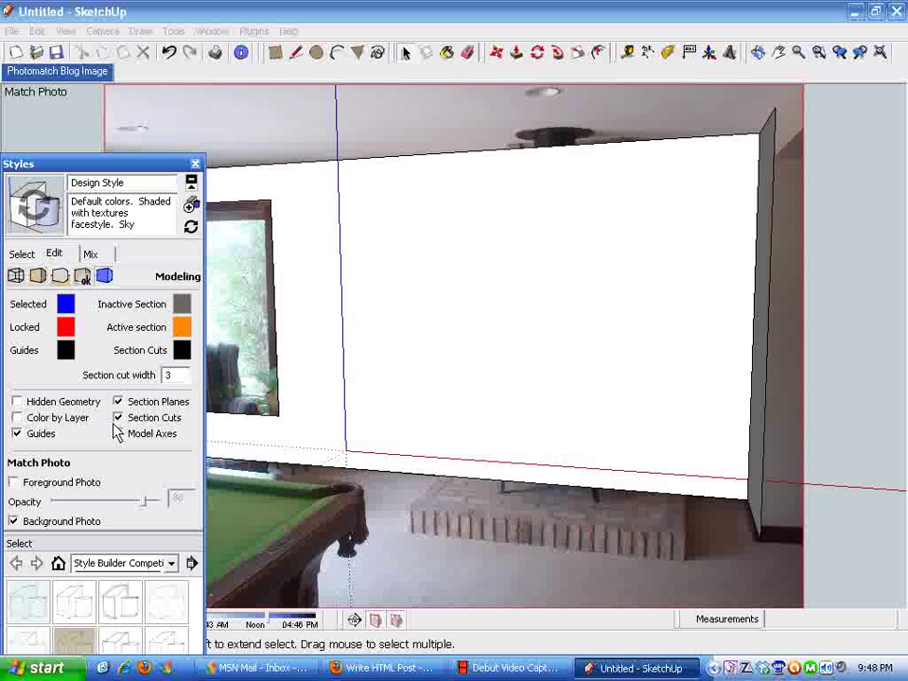
left_click(14, 482)
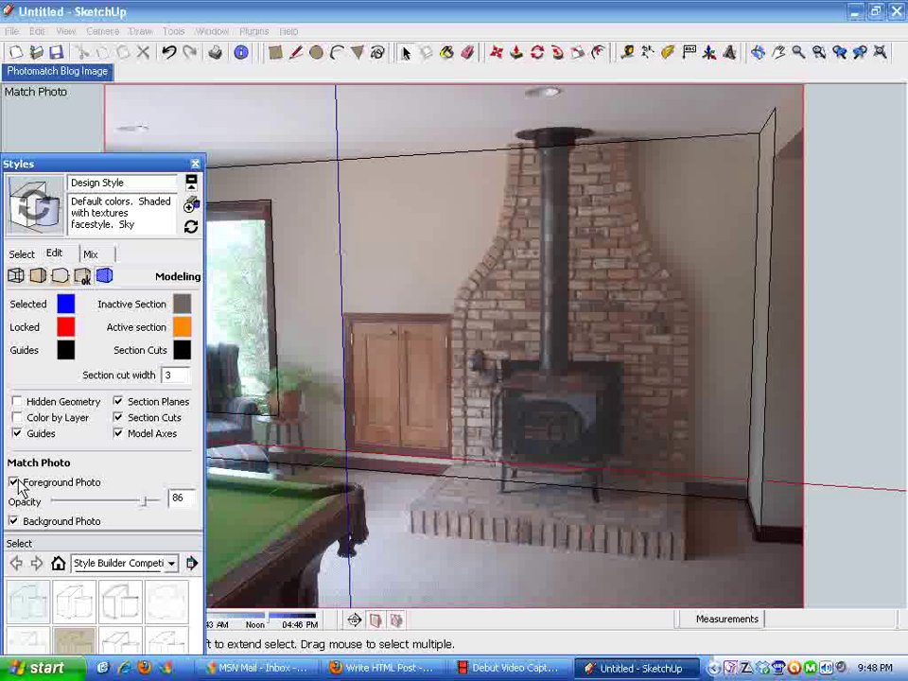
left_click(194, 163)
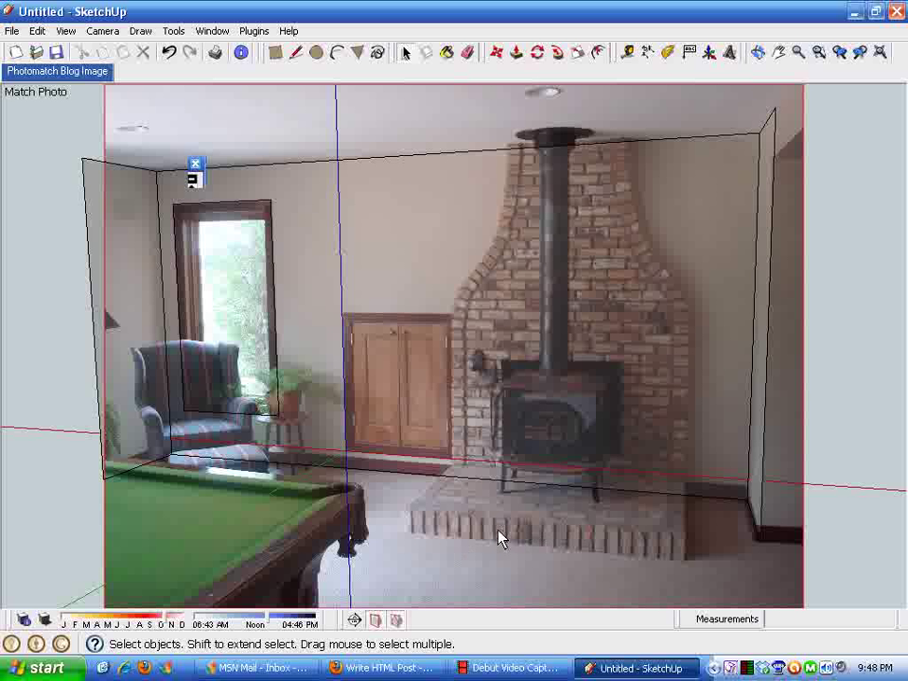
Box-select the whole wall model and make it a group
middle_click_drag(501, 537, 515, 608)
scroll(527, 521, "down", 5)
left_click_drag(234, 263, 601, 569)
middle_click_drag(601, 570, 543, 391)
right_click(544, 384)
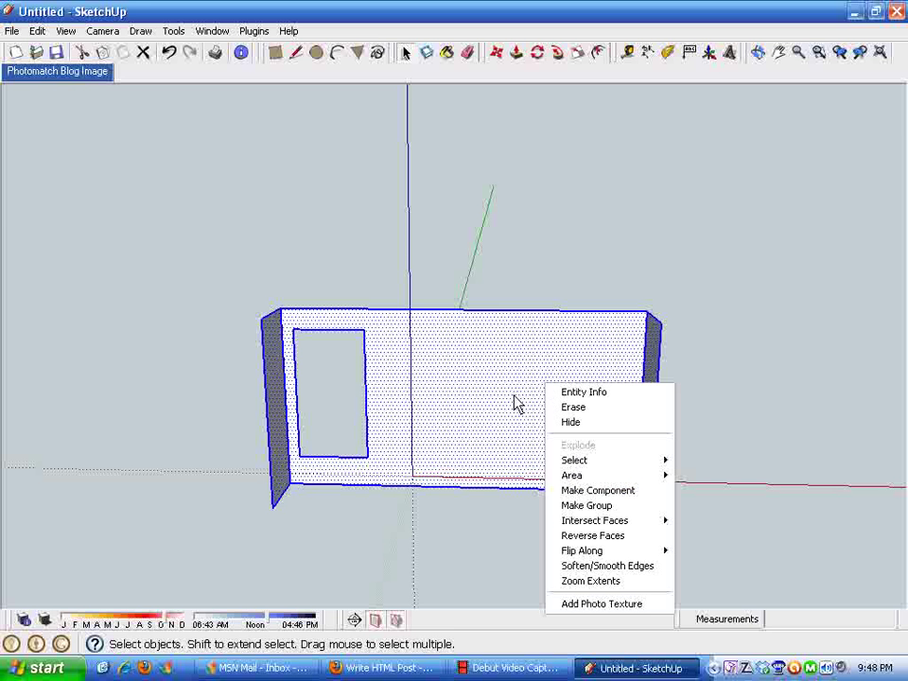
left_click(603, 506)
Orbit around the grouped wall to look at it from the front
middle_click_drag(775, 552, 734, 573)
left_click(447, 512)
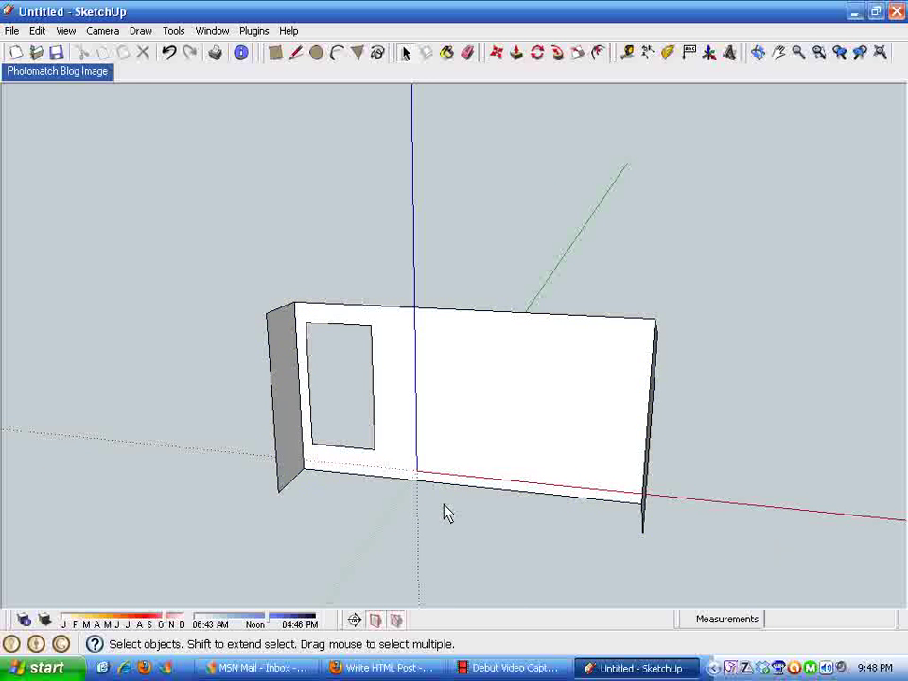
mouse_move(448, 513)
middle_mouse_down()
mouse_move(551, 571)
mouse_move(389, 257)
mouse_move(289, 296)
middle_mouse_up()
scroll(499, 476, "up", 3)
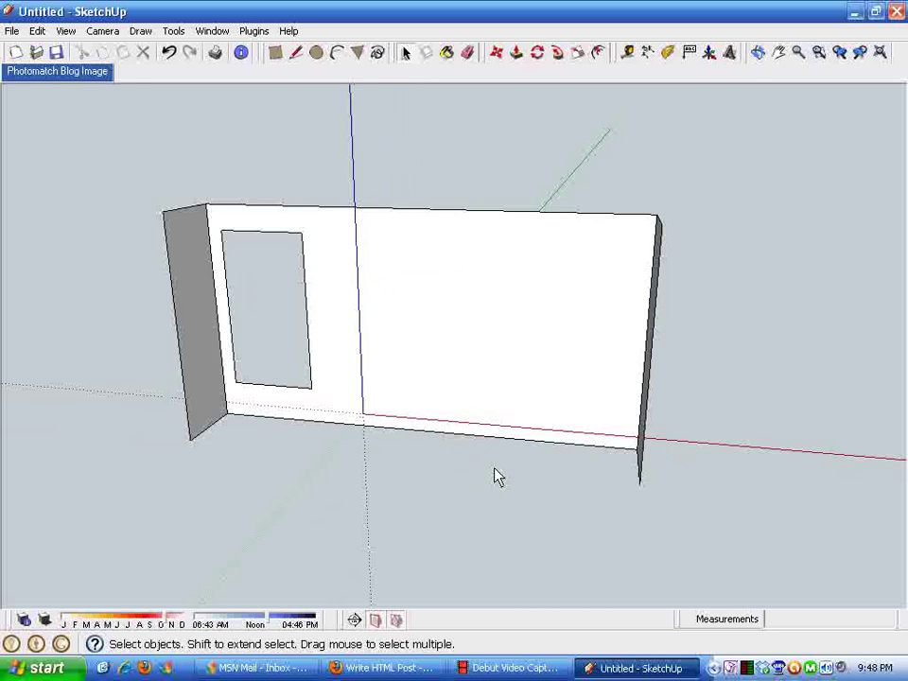
scroll(499, 476, "up", 2)
middle_click_drag(490, 470, 620, 549)
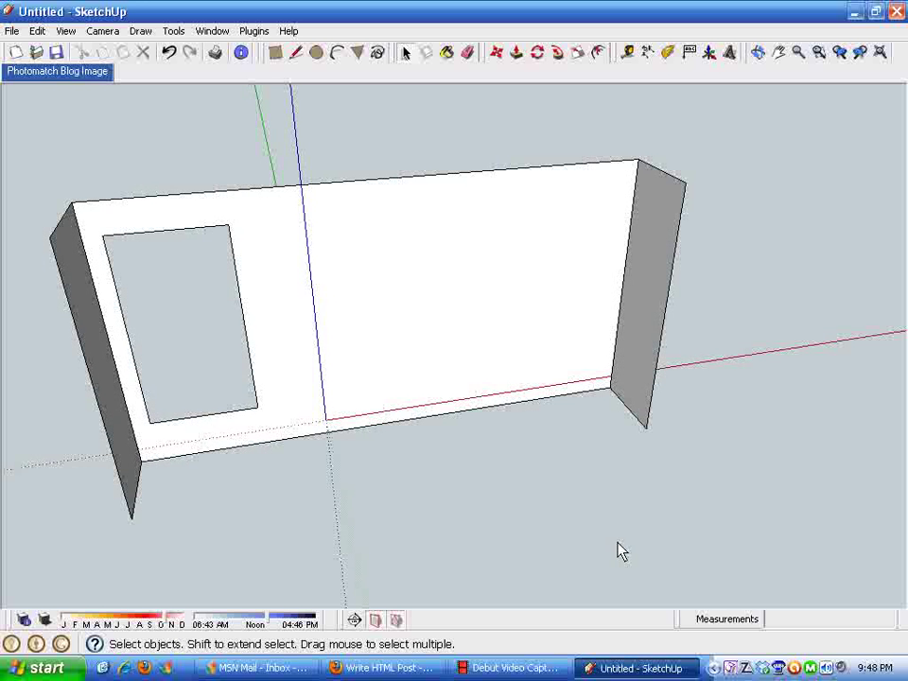
Draw a 120 by 24 rectangle from the back wall's base corner
left_click(276, 53)
left_click(610, 390)
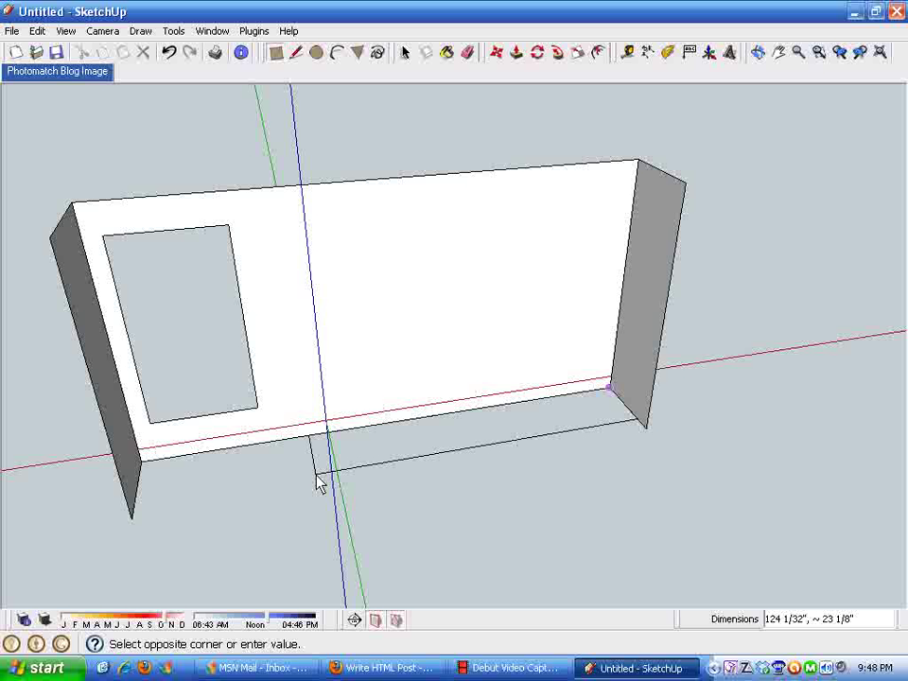
type("120,24")
key("Return")
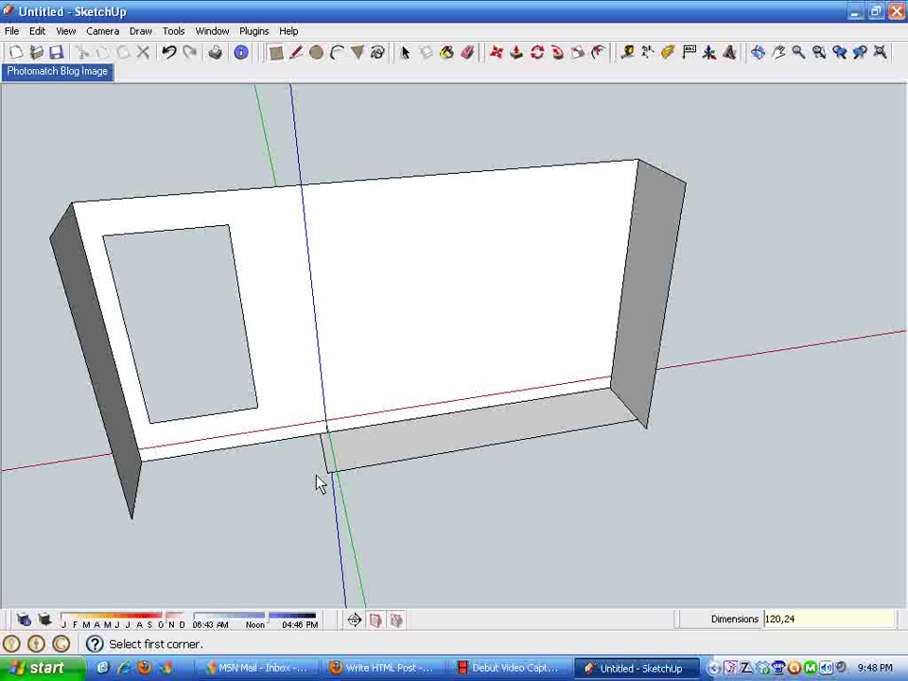
Push/Pull the rectangle up into a block 32 inches tall
left_click(518, 54)
left_click(582, 418)
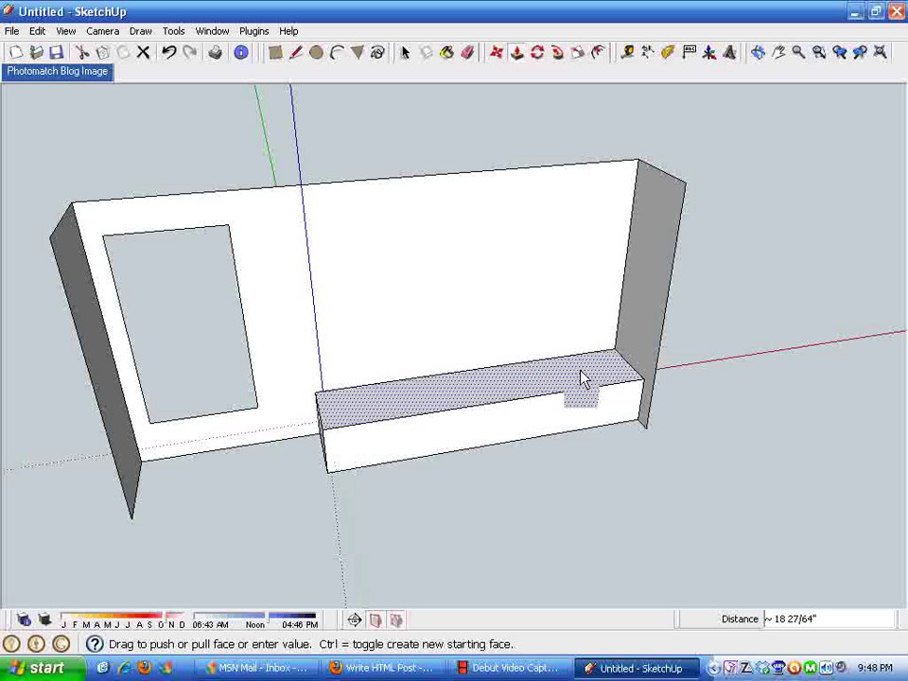
left_click(581, 357)
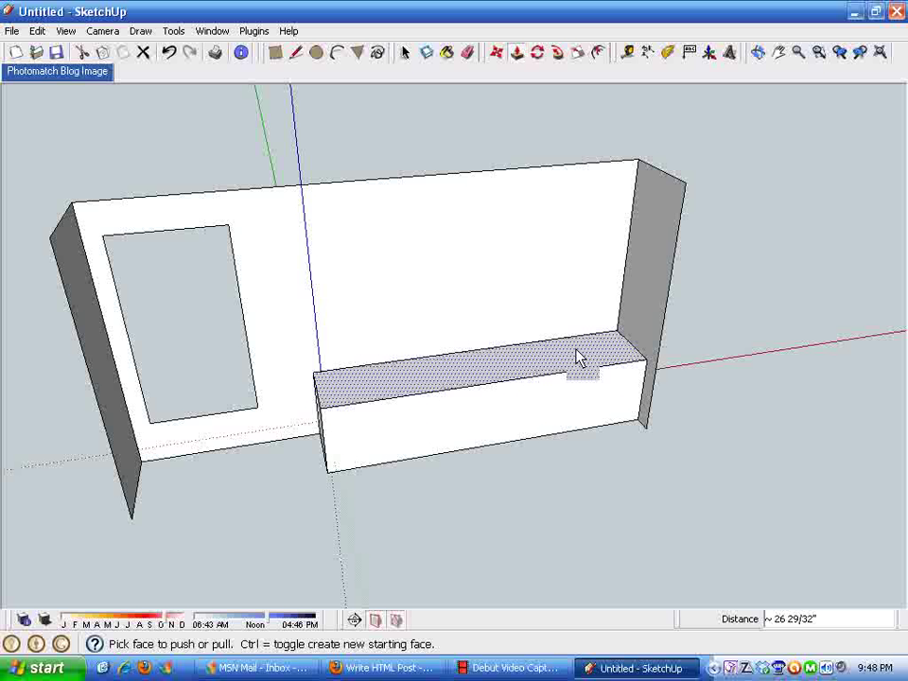
left_click(578, 358)
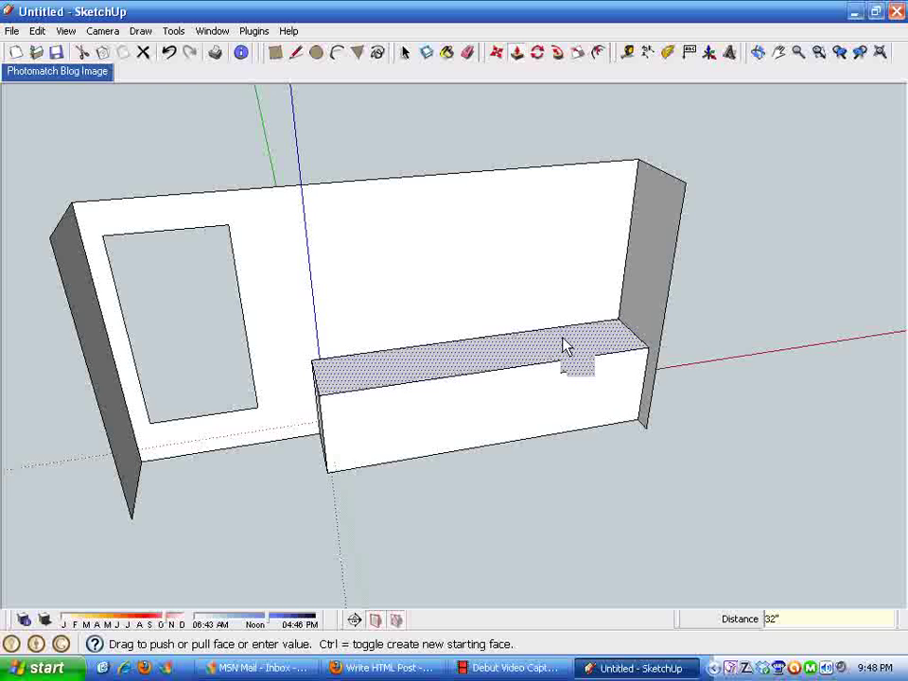
left_click(457, 367)
scroll(453, 419, "up", 3)
key("space")
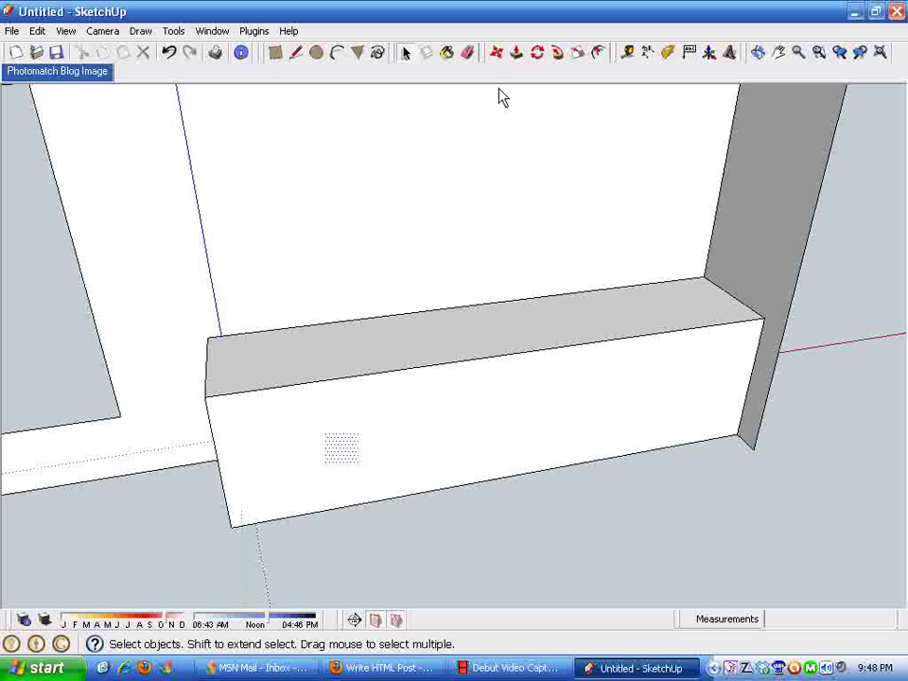
Place a guide 6 inches from the block's top front edge
left_click(577, 346)
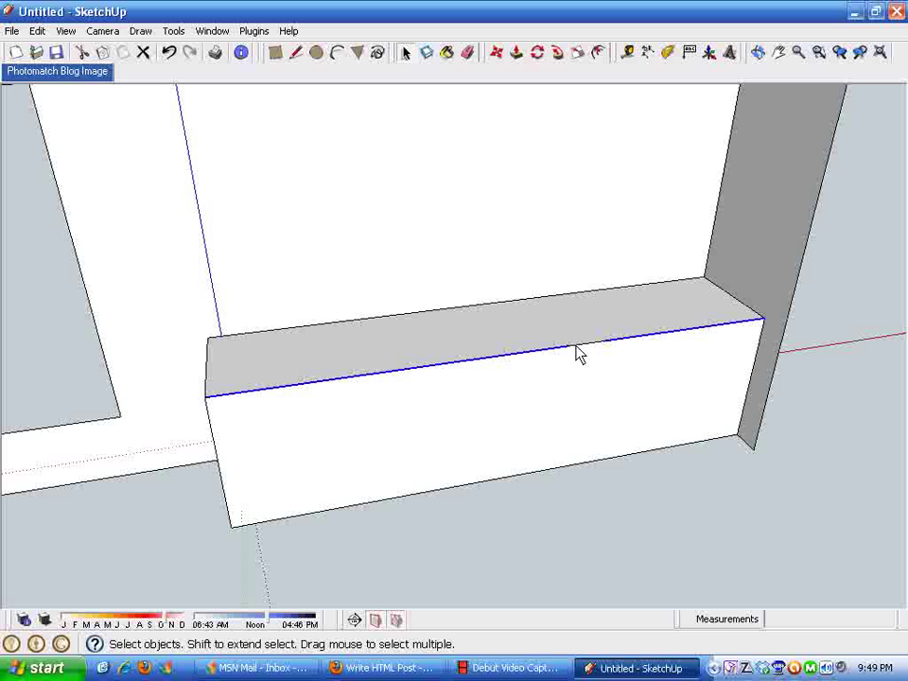
left_click(626, 54)
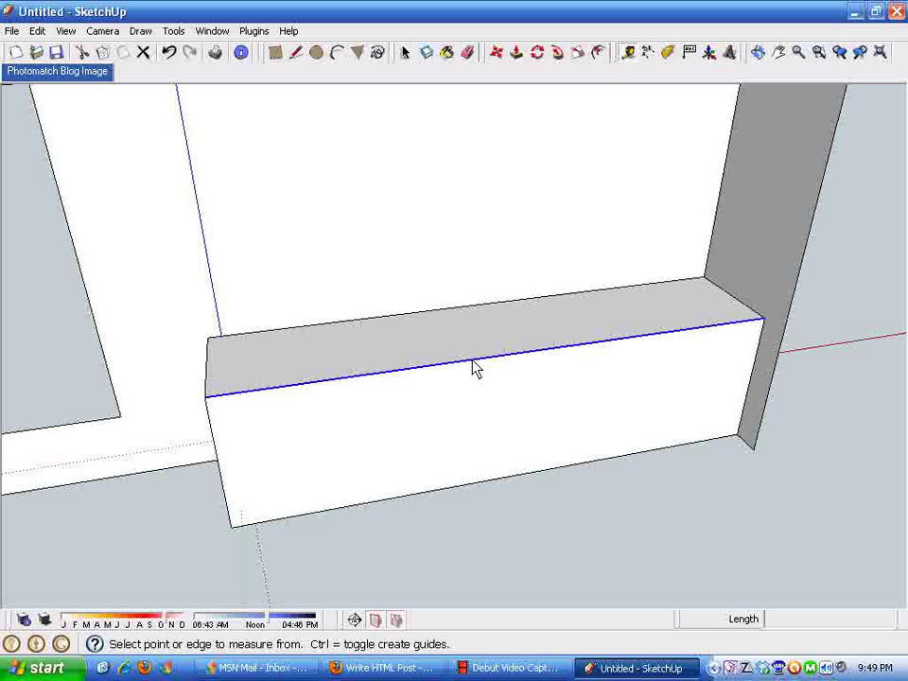
left_click(344, 378)
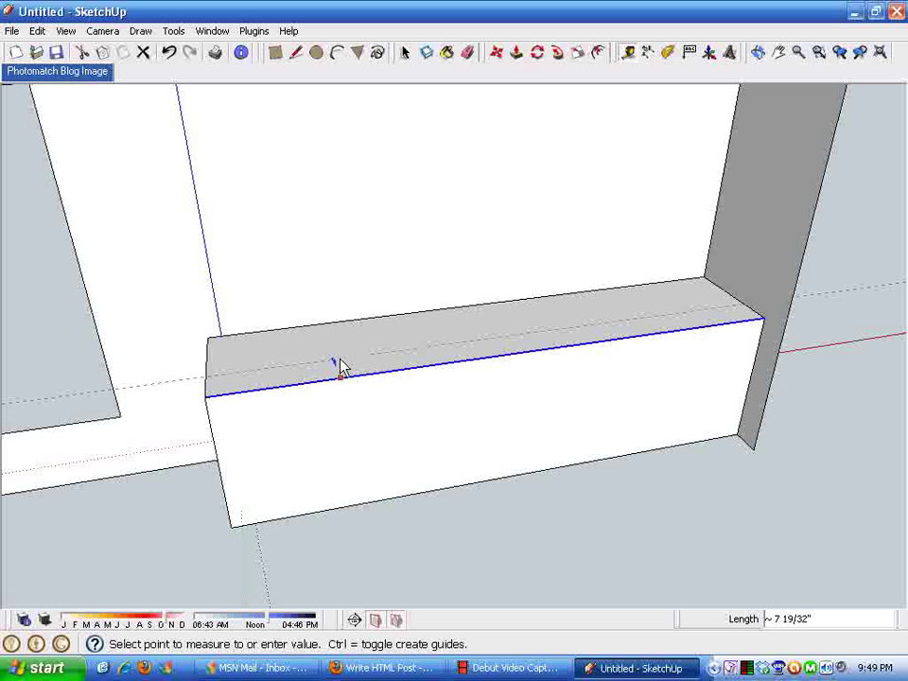
type("6")
key("Return")
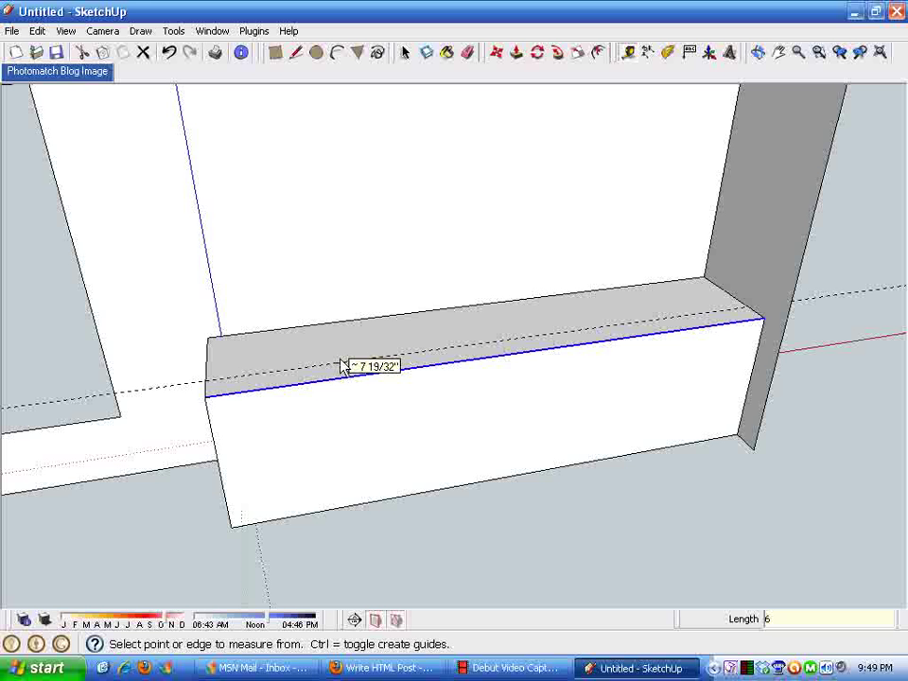
Draw a line along the guide across the full width of the block
left_click(298, 54)
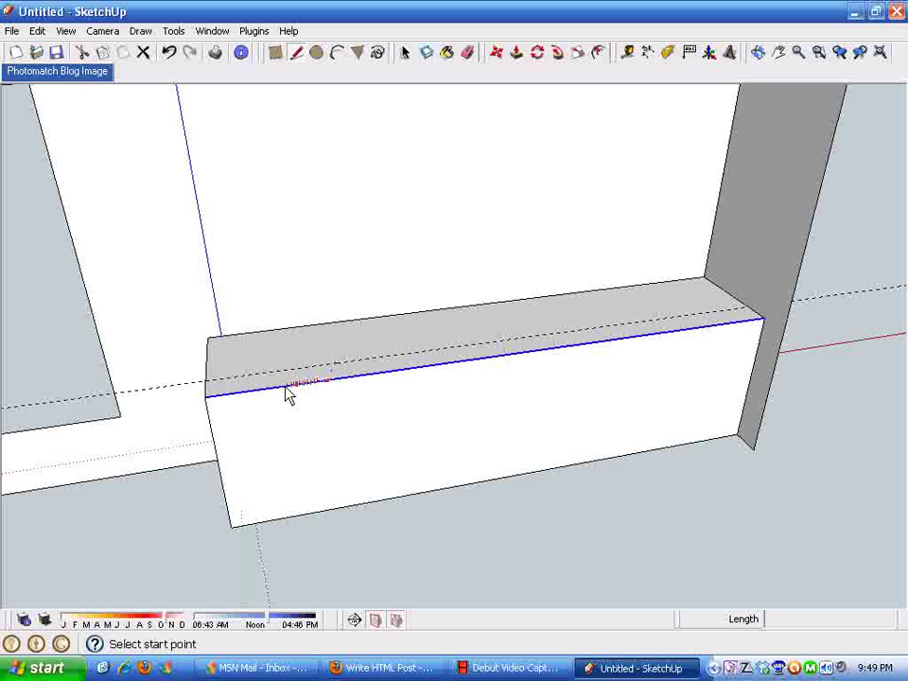
left_click(205, 381)
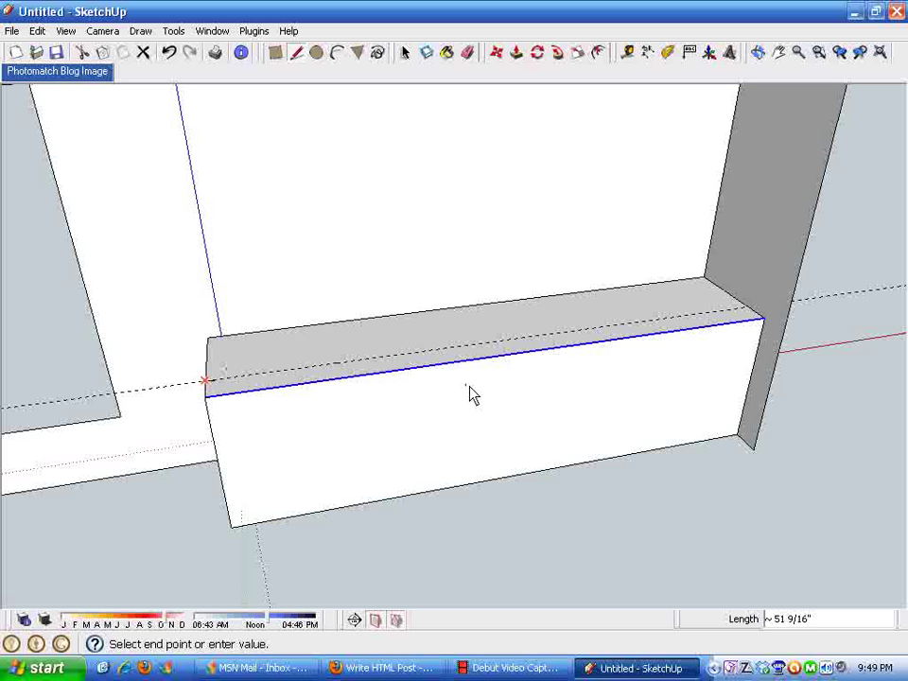
left_click(753, 314)
mouse_move(753, 314)
middle_mouse_down()
mouse_move(812, 413)
mouse_move(793, 476)
mouse_move(792, 583)
mouse_move(775, 542)
mouse_move(756, 546)
mouse_move(762, 529)
middle_mouse_up()
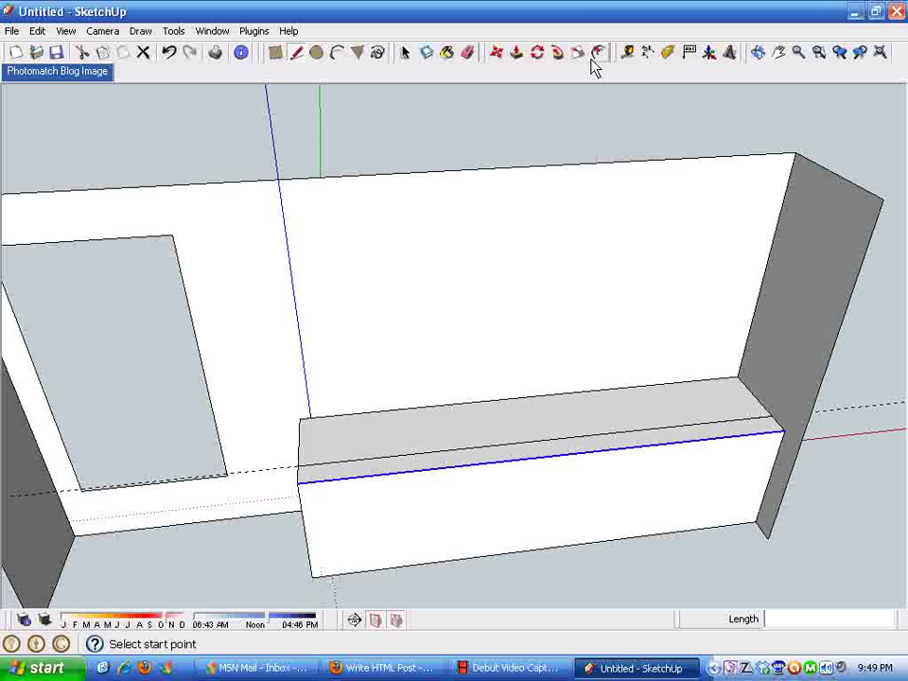
Pull the back of the block's top up into a tall bookcase section
left_click(517, 54)
left_click_drag(747, 413, 840, 188)
key("space")
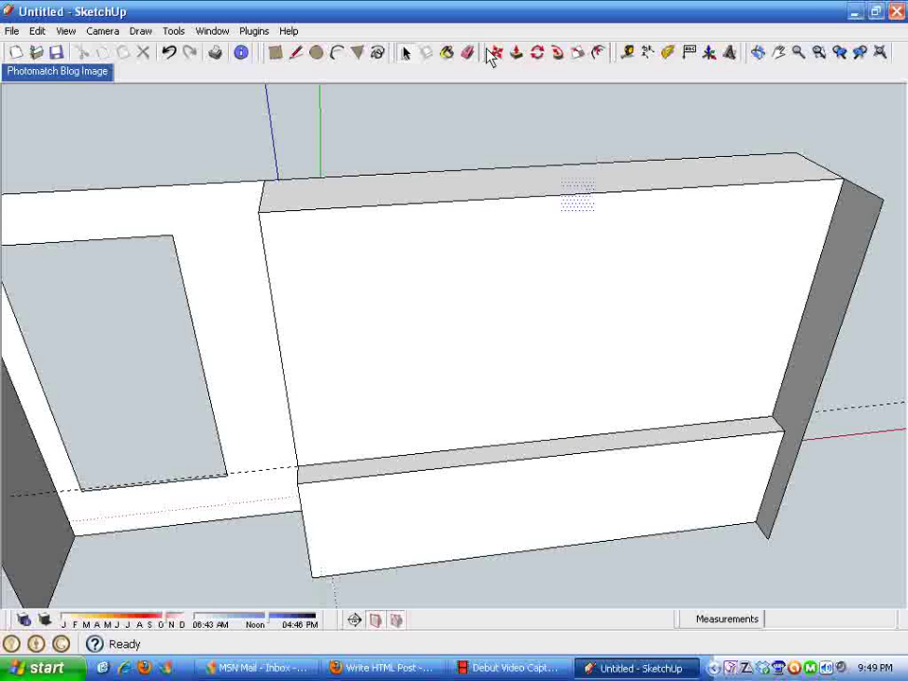
left_click(516, 54)
left_click_drag(588, 200, 572, 214)
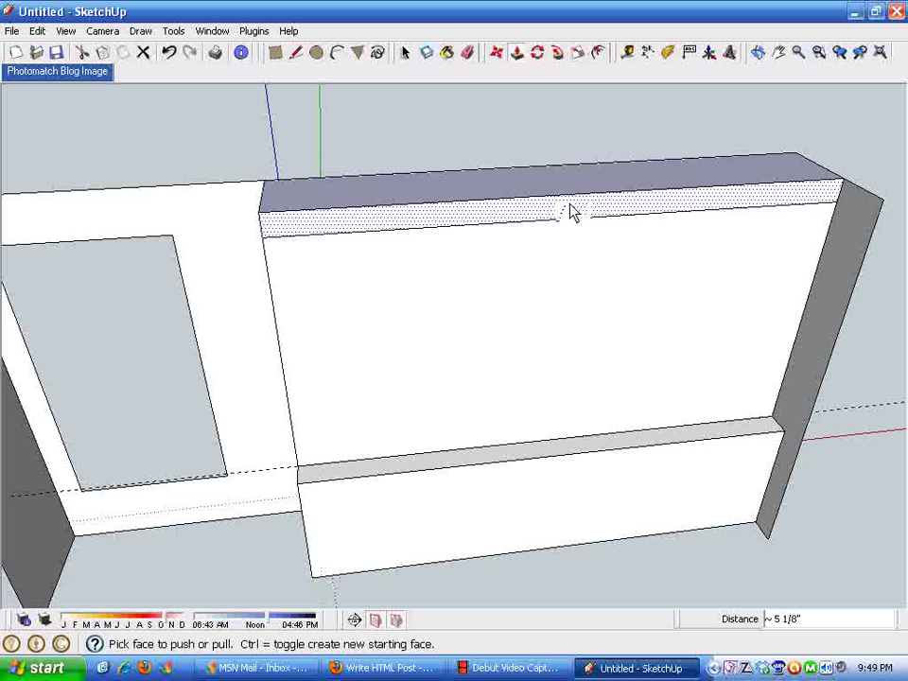
Pull the top front strip 6 inches forward as a lip
left_click(570, 205)
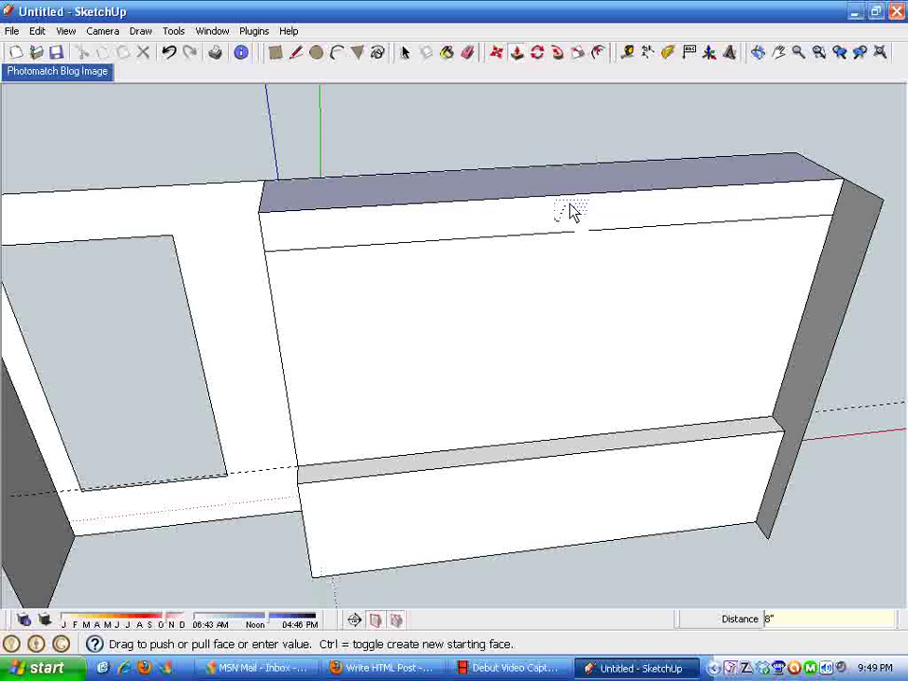
type("6\"")
key("Return")
middle_click_drag(628, 273, 722, 251)
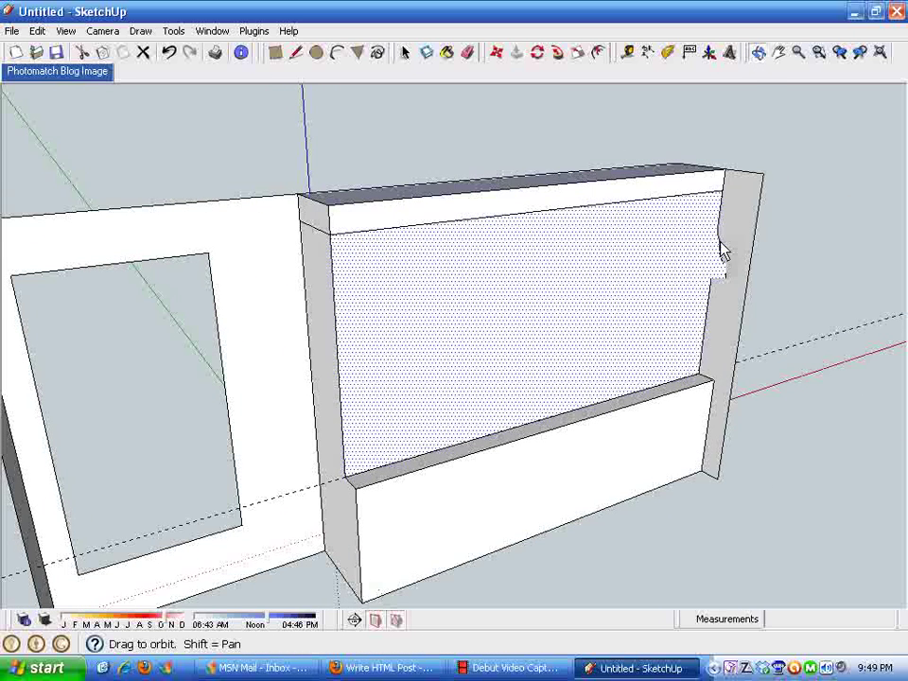
Push the large front face back into a recessed panel
left_click(469, 332)
left_click(459, 329)
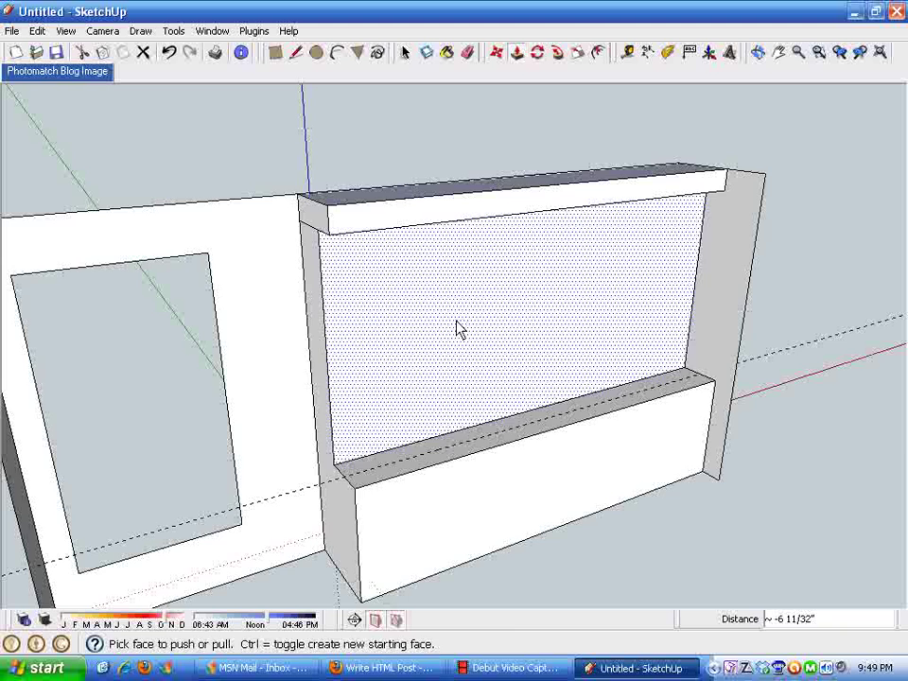
left_click(459, 329)
left_click(456, 328)
middle_click_drag(456, 328, 699, 278)
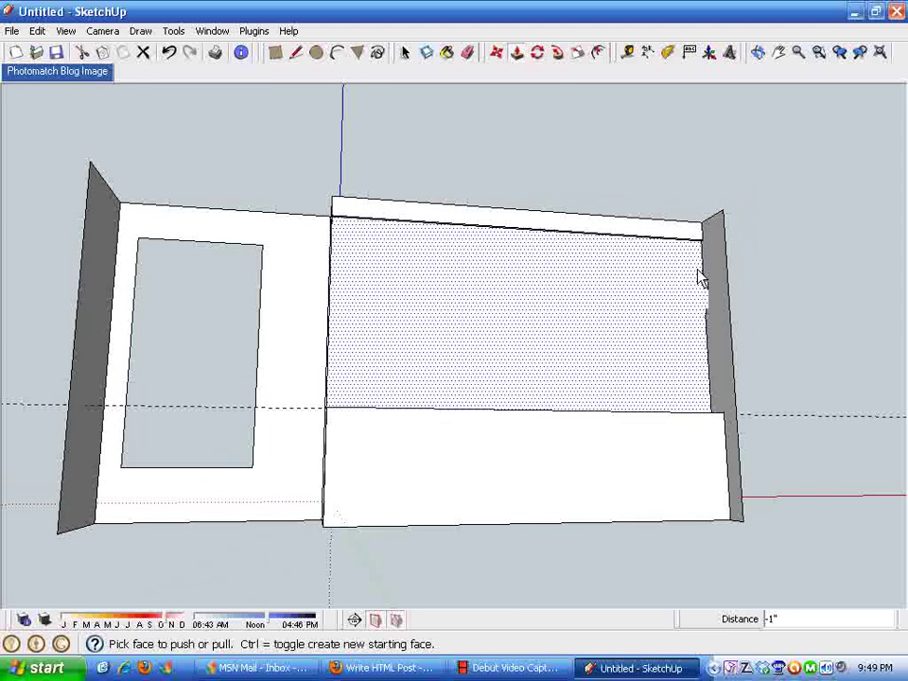
Measure a distance across the bookcase wall with the Tape Measure
left_click(627, 52)
key("f")
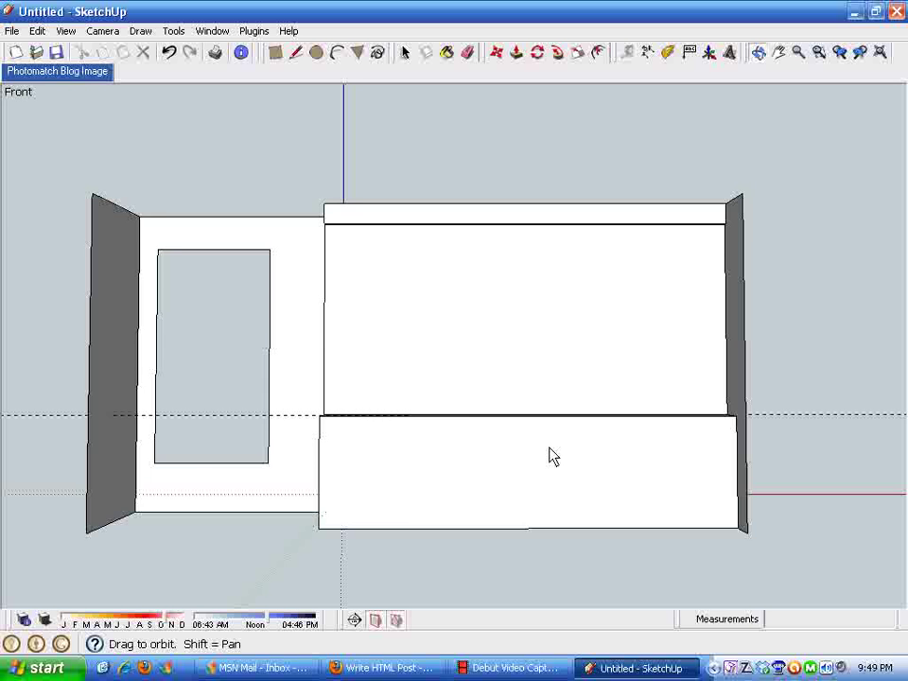
middle_click_drag(553, 457, 393, 438)
left_click(327, 300)
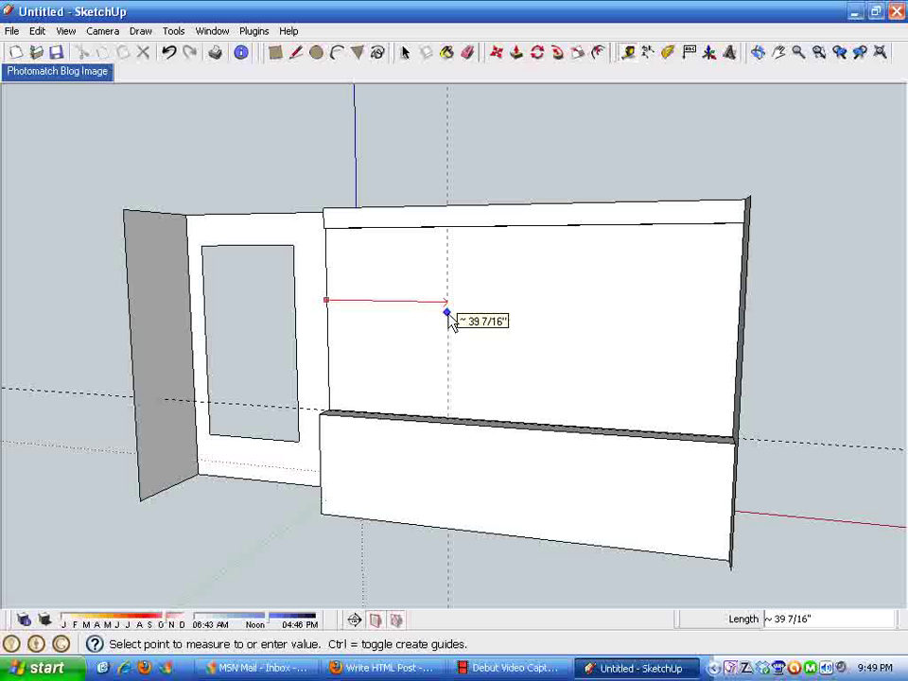
left_click(448, 312)
key("space")
middle_click_drag(474, 367, 578, 468)
scroll(529, 461, "up", 5)
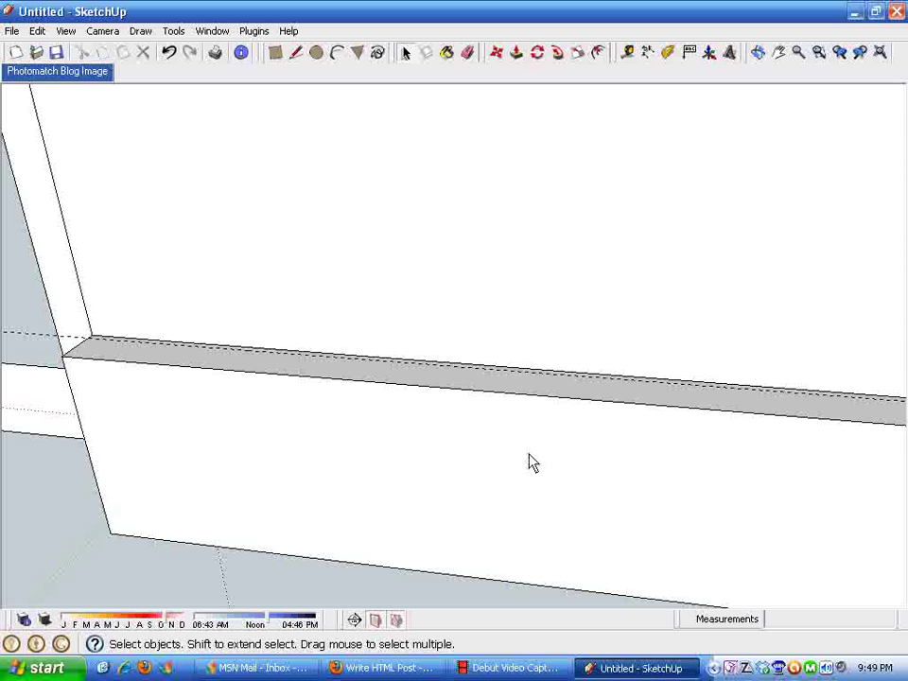
Erase the long dashed guide, undoing an accidental wall-edge erase
left_click(467, 54)
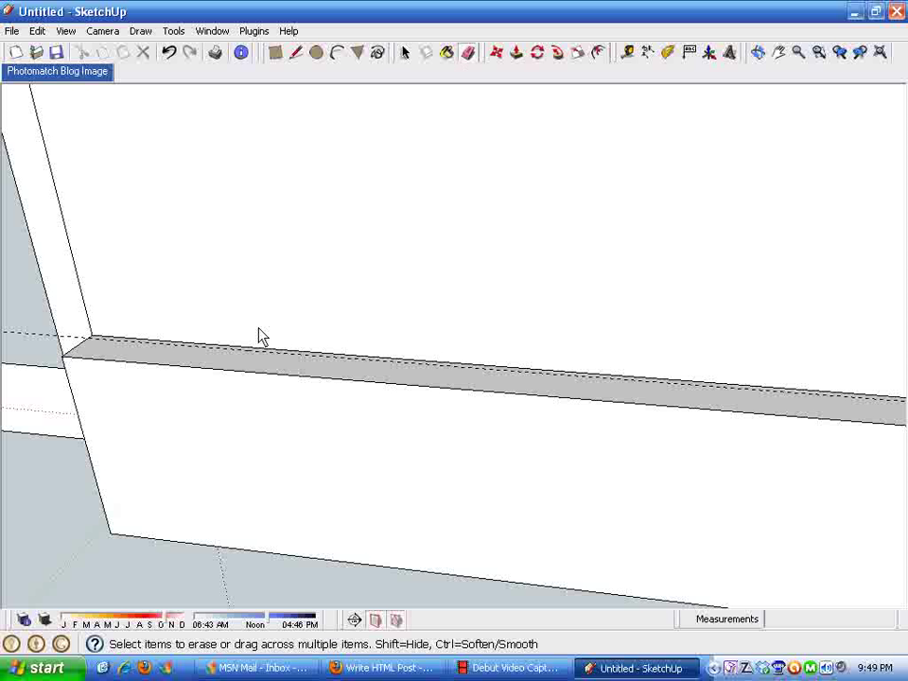
left_click_drag(5, 329, 61, 385)
key("space")
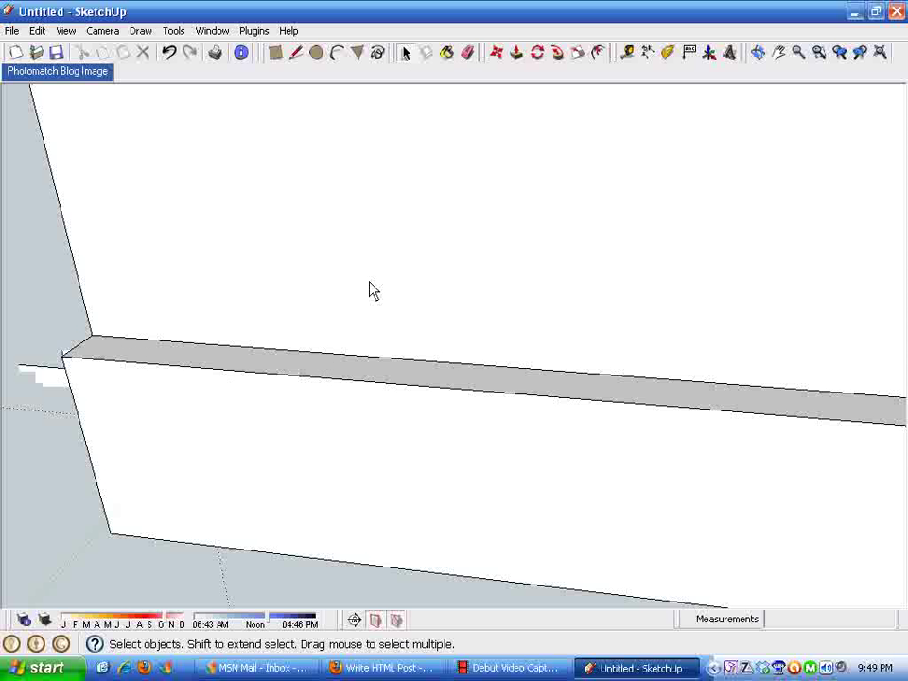
left_click(168, 54)
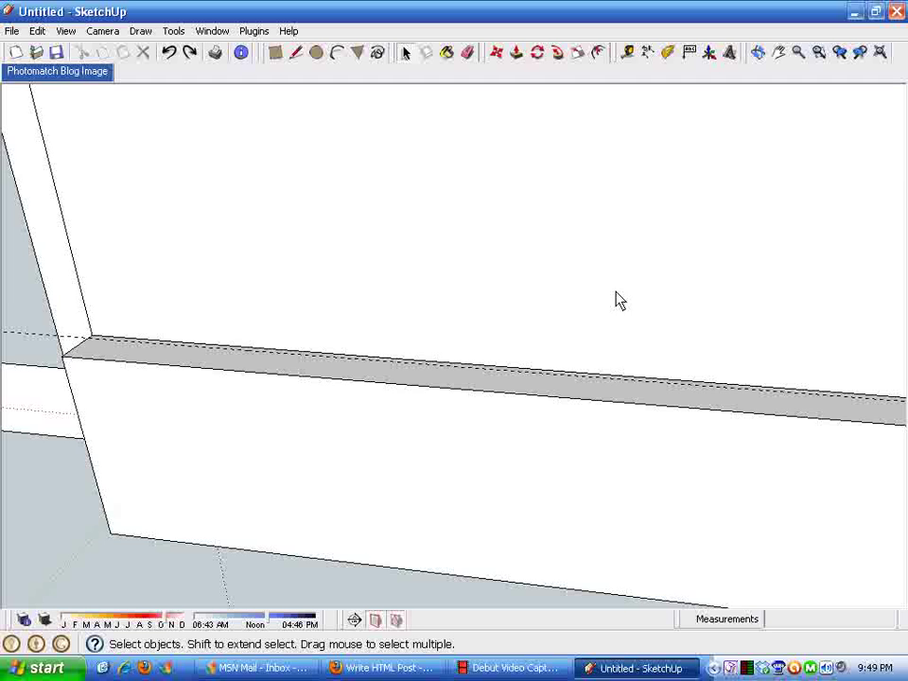
scroll(616, 300, "down", 8)
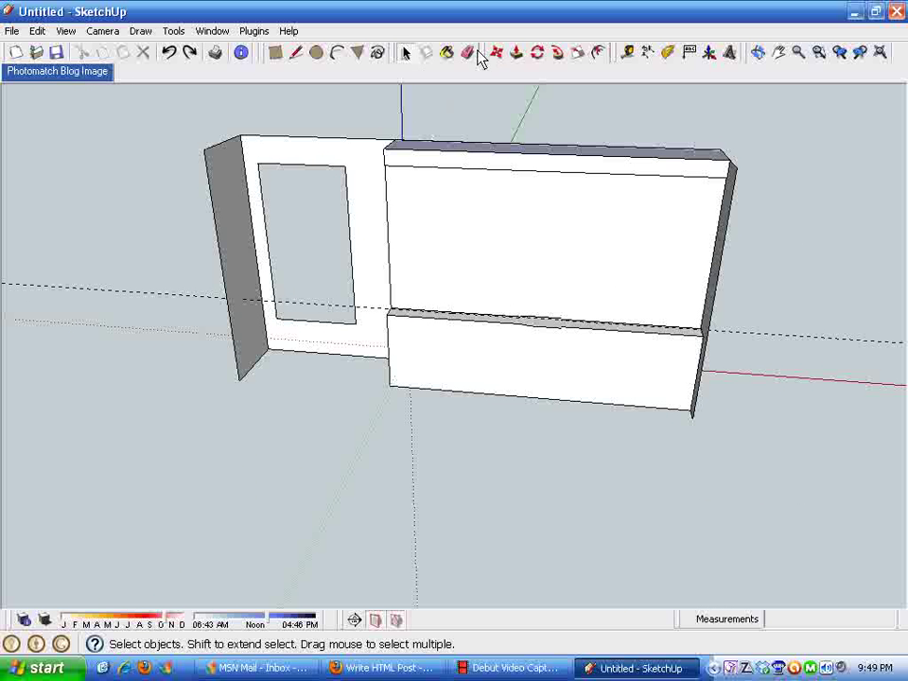
left_click(467, 53)
mouse_move(240, 303)
left_mouse_down()
mouse_move(145, 311)
mouse_move(220, 356)
mouse_move(314, 373)
left_mouse_up()
mouse_move(567, 416)
middle_mouse_down()
mouse_move(632, 418)
mouse_move(603, 489)
middle_mouse_up()
scroll(440, 417, "up", 4)
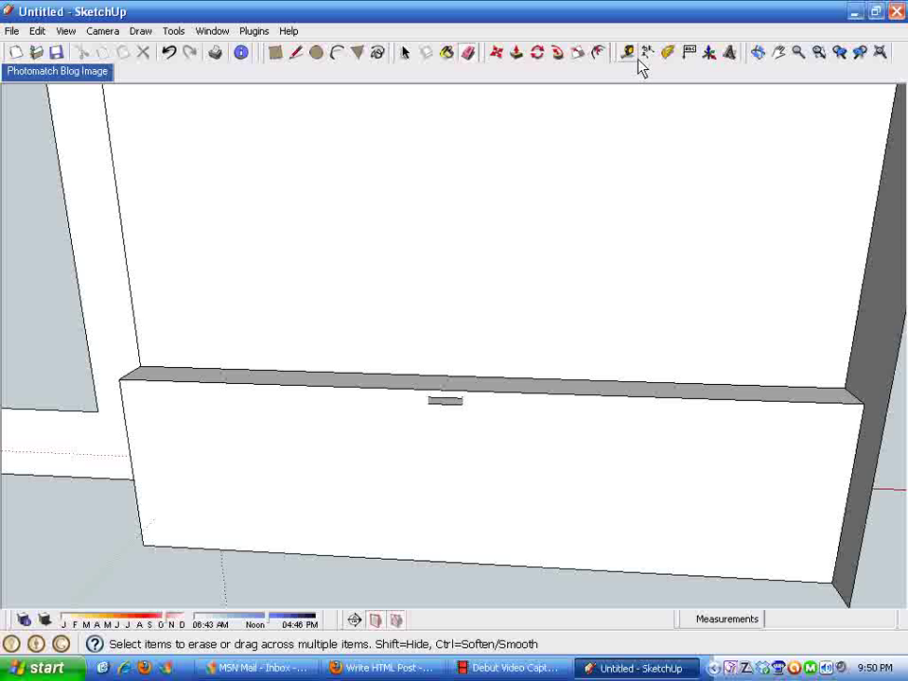
Divide the ledge's top edge into 3 equal segments
key("space")
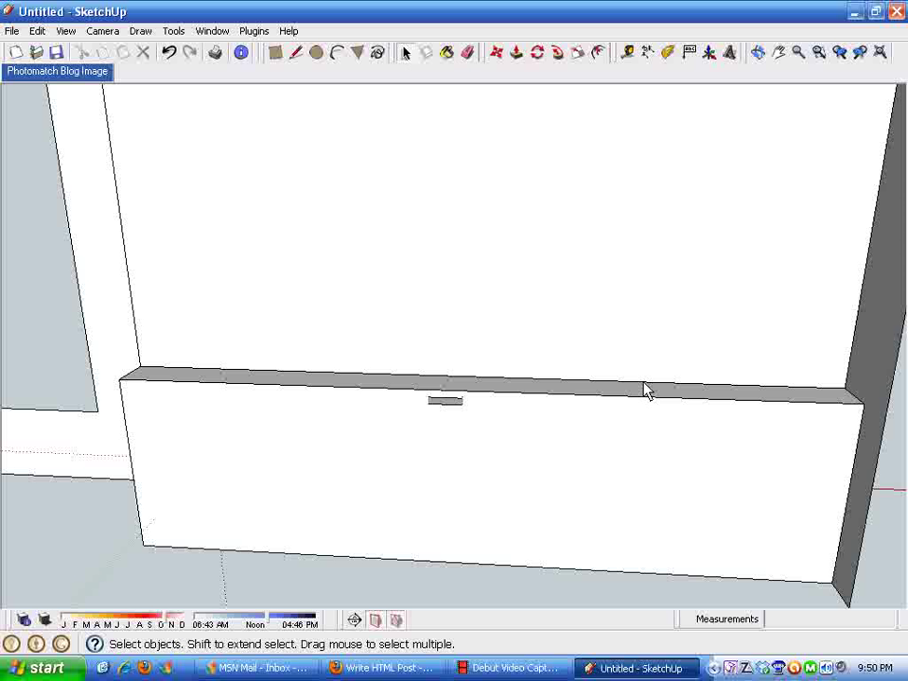
left_click(642, 387)
right_click(643, 387)
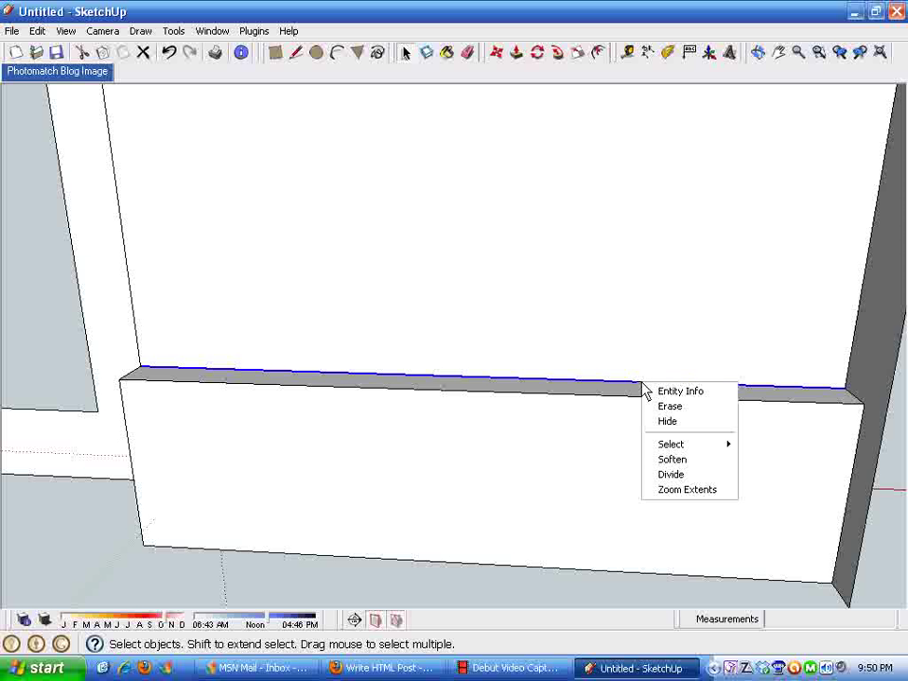
left_click(673, 473)
left_click(553, 406)
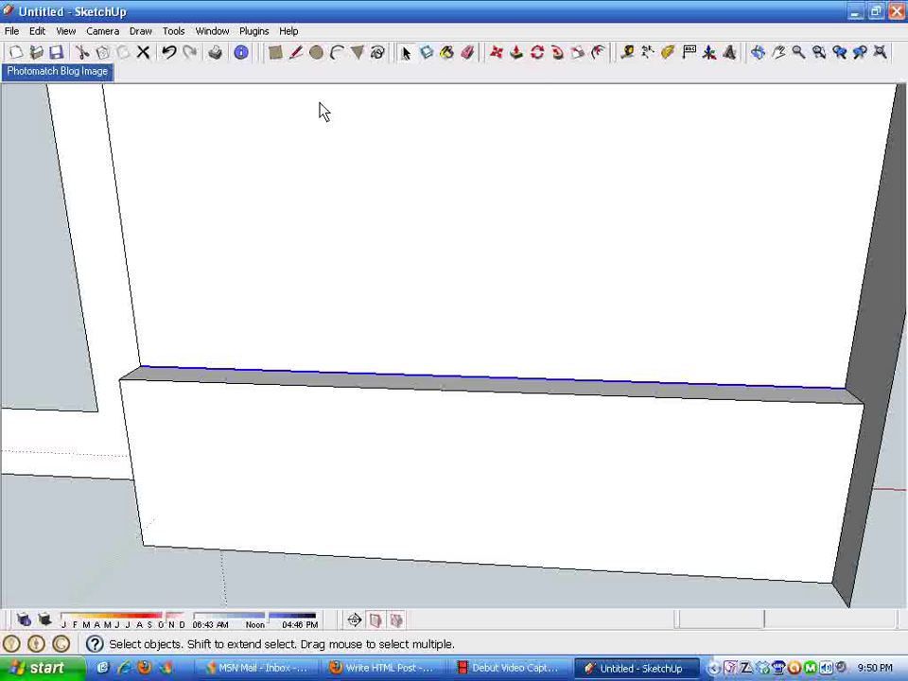
Draw two vertical lines from the division points up to the wall's top edge
left_click(297, 55)
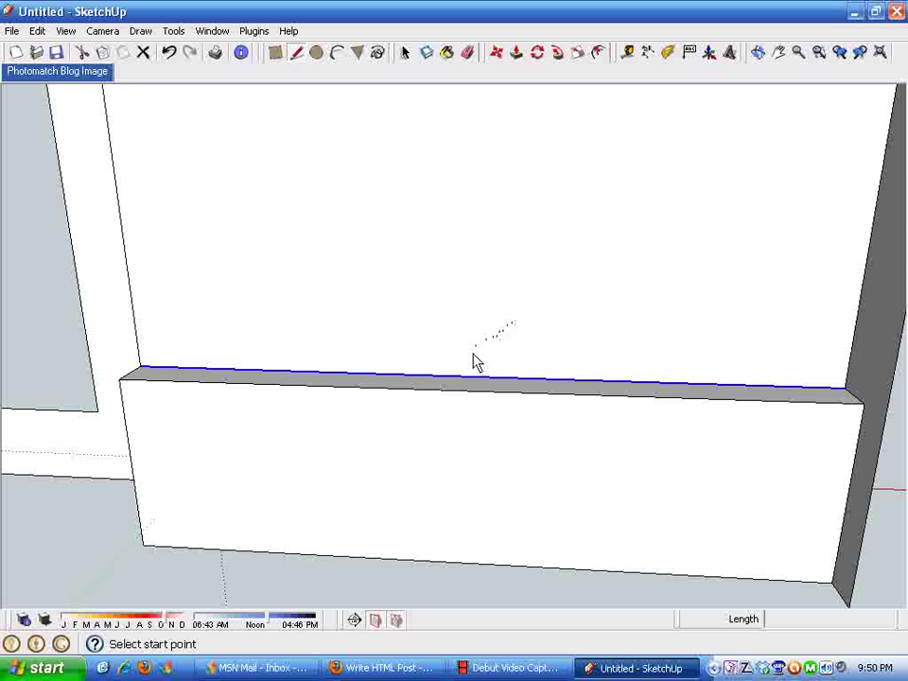
left_click(361, 380)
scroll(361, 380, "down", 2)
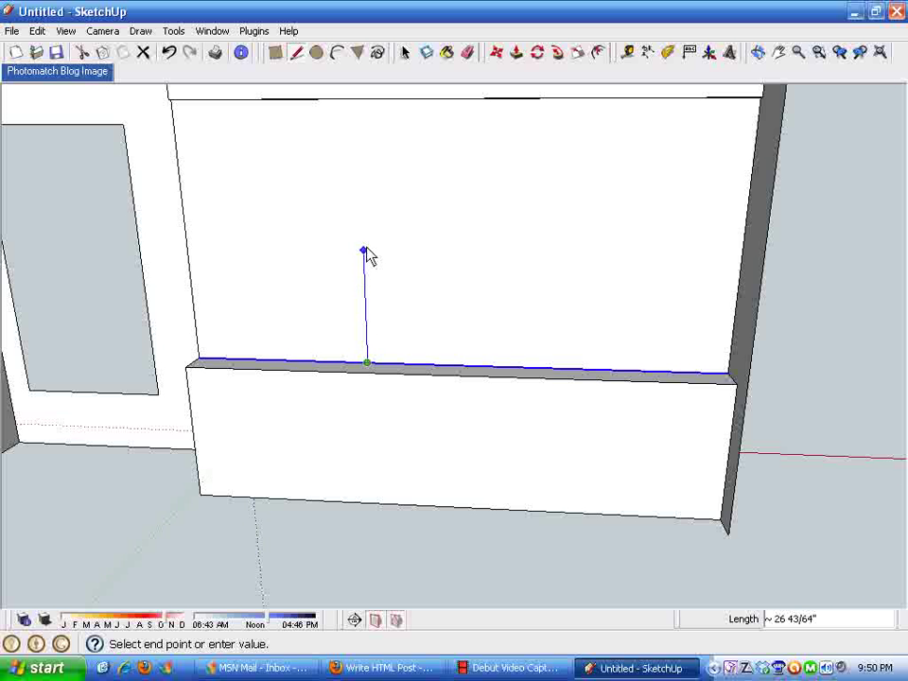
middle_click_drag(371, 253, 393, 225)
scroll(334, 270, "up", 4)
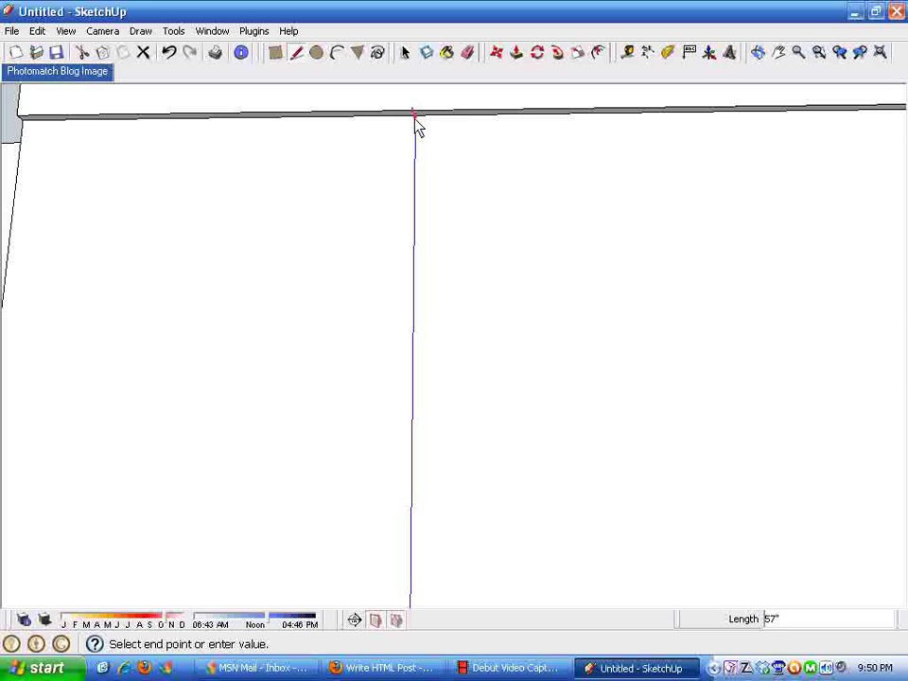
left_click(414, 116)
scroll(202, 179, "down", 2)
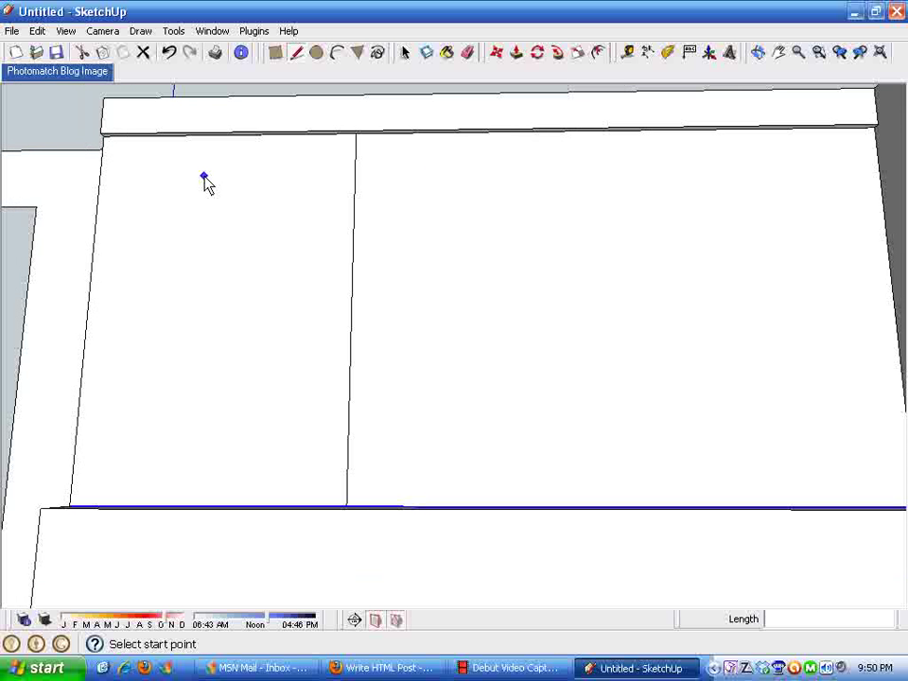
middle_click_drag(202, 179, 580, 310)
left_click(597, 513)
left_click(614, 113)
scroll(584, 296, "up", 3)
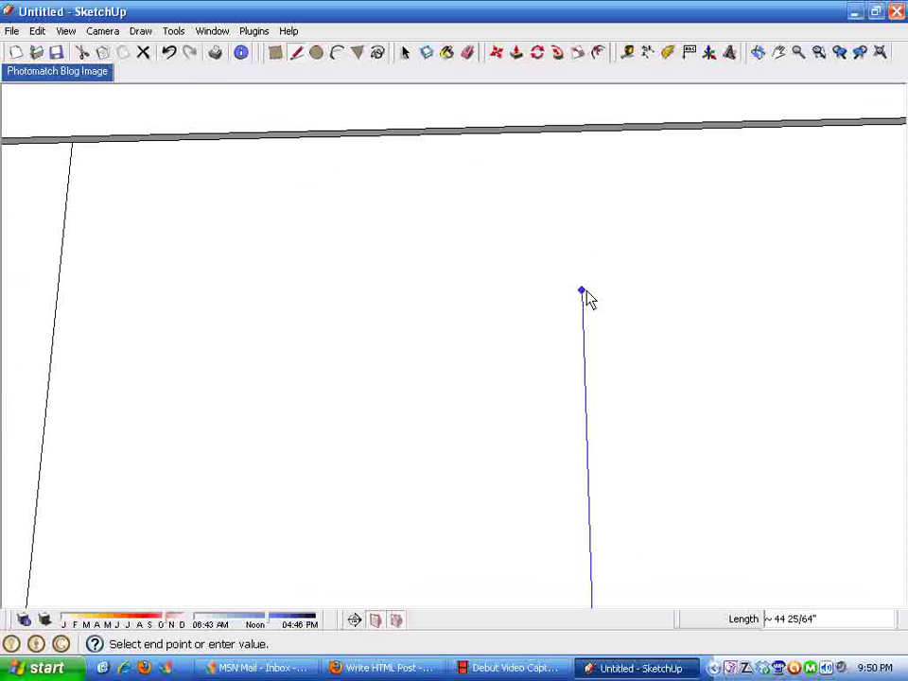
left_click(579, 135)
mouse_move(604, 156)
middle_mouse_down()
mouse_move(684, 167)
mouse_move(608, 215)
mouse_move(543, 333)
mouse_move(498, 136)
middle_mouse_up()
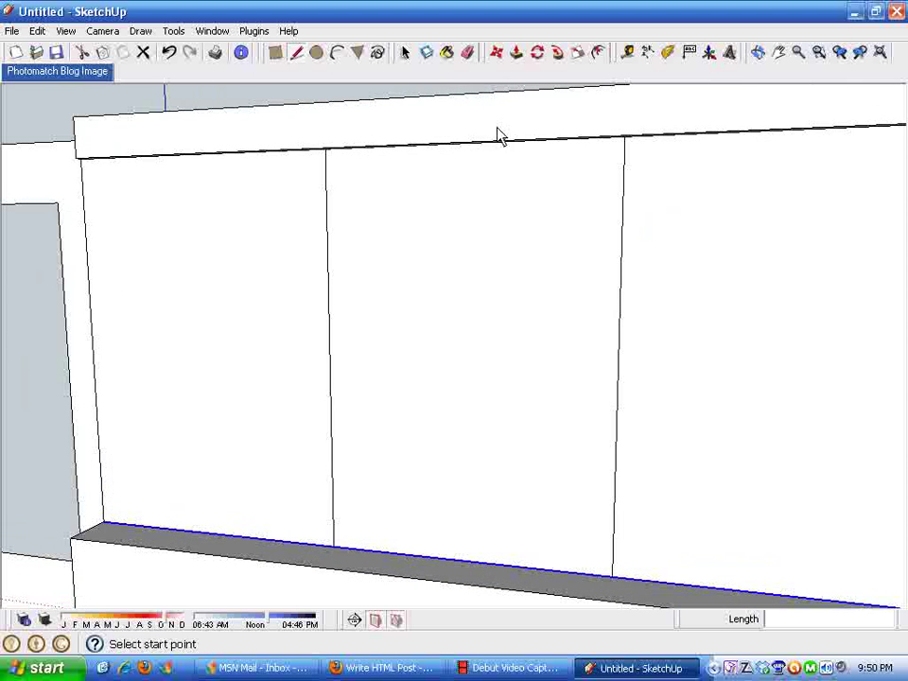
Push the middle panel back into the wall to form a recess
left_click(467, 52)
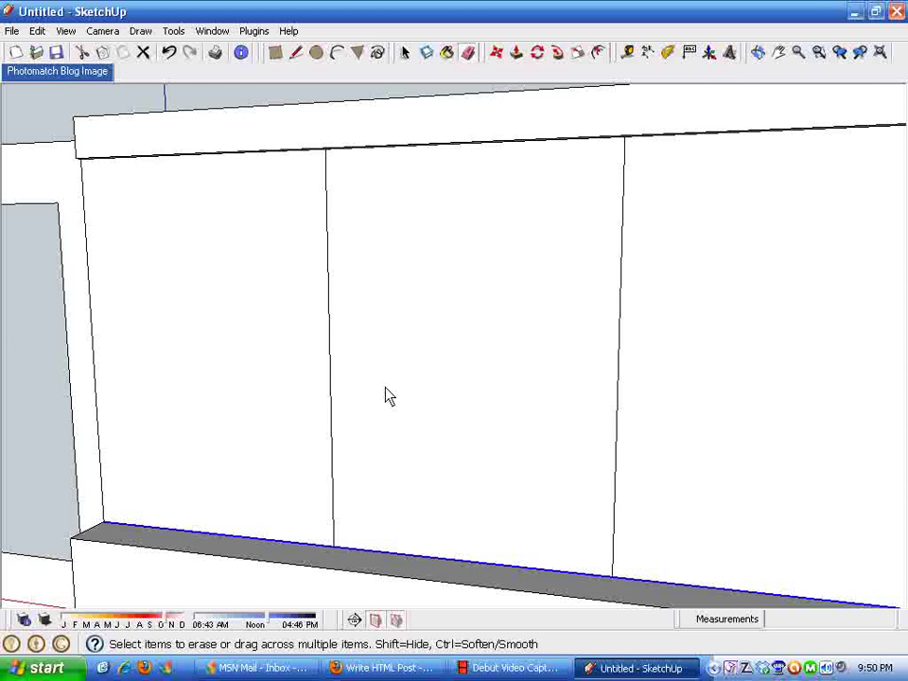
left_click(516, 52)
left_click_drag(523, 162, 456, 430)
key("space")
scroll(450, 412, "down", 4)
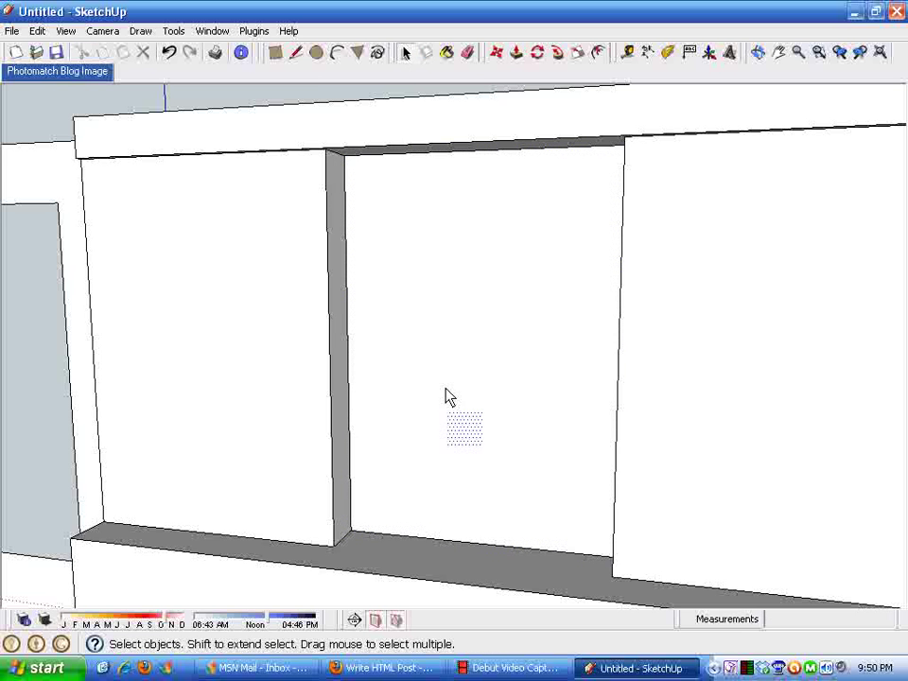
middle_click_drag(358, 280, 427, 340)
scroll(596, 312, "down", 4)
Offset the left and right upper panel faces inward 2" to form borders
left_click(427, 331)
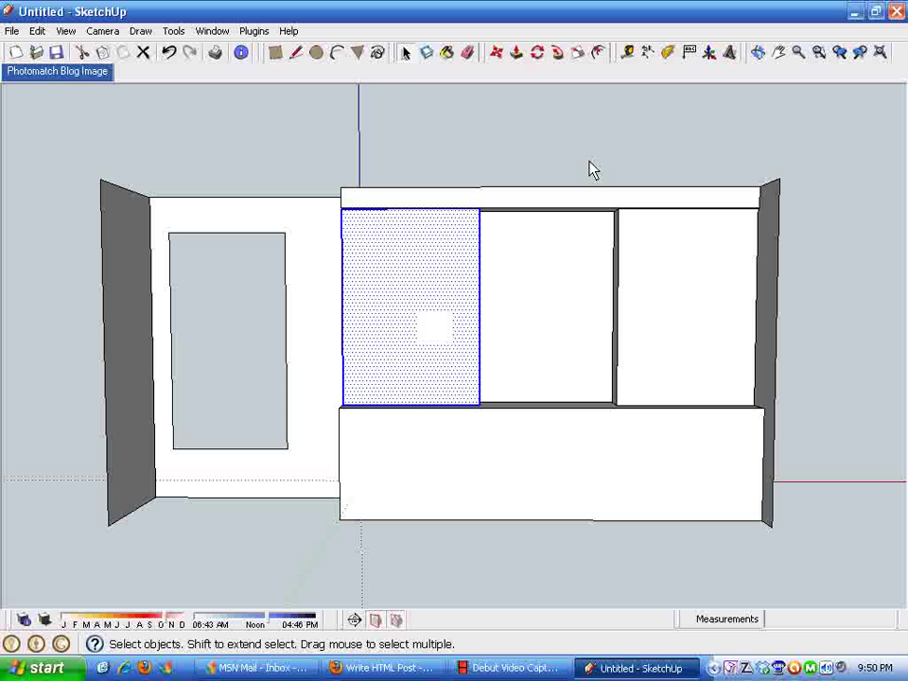
left_click(597, 52)
left_click(482, 310)
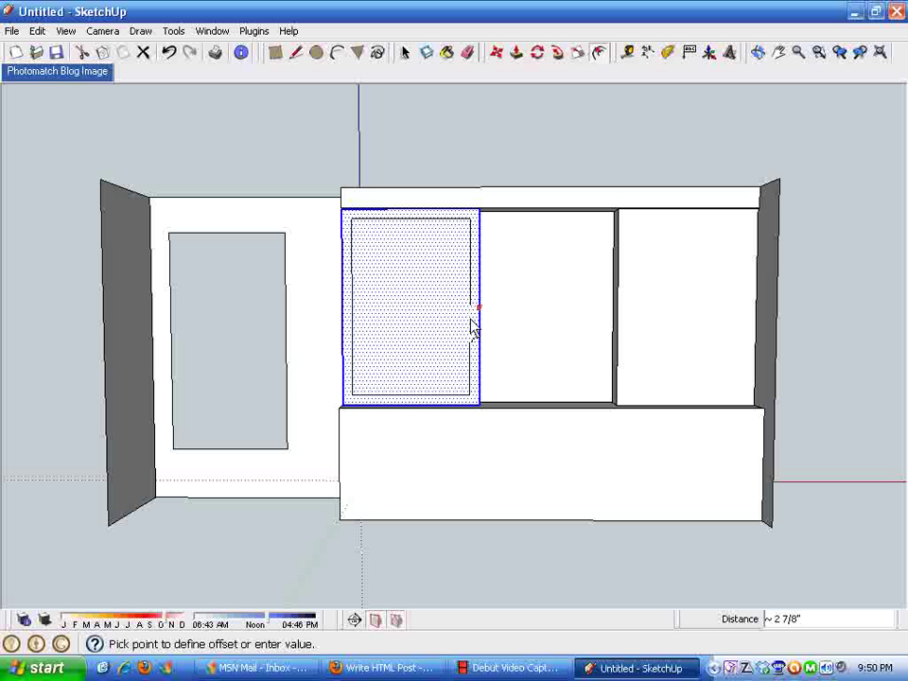
left_click(471, 324)
type("2")
key("Return")
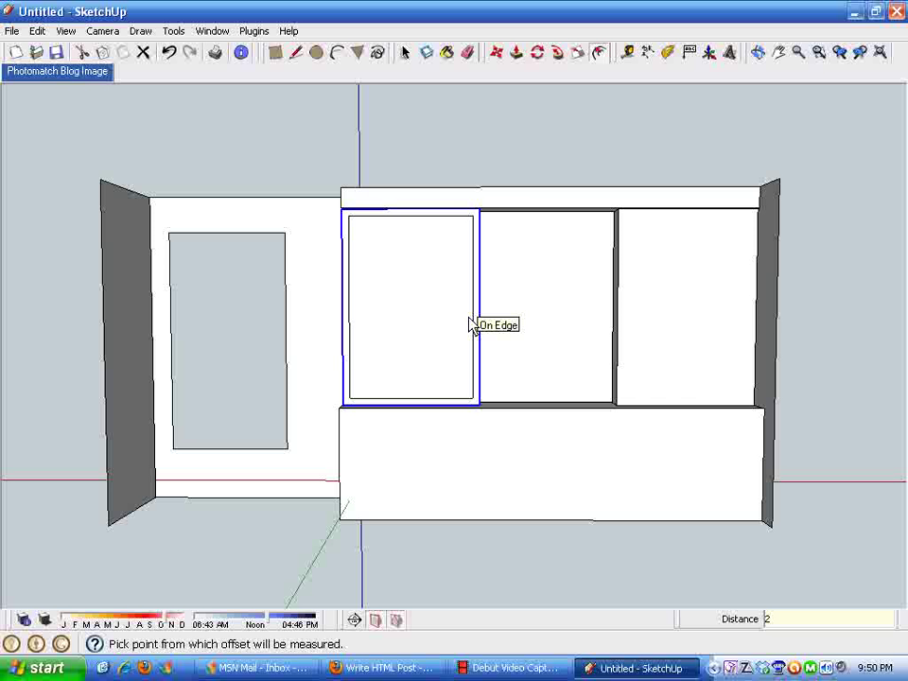
key("space")
left_click(712, 333)
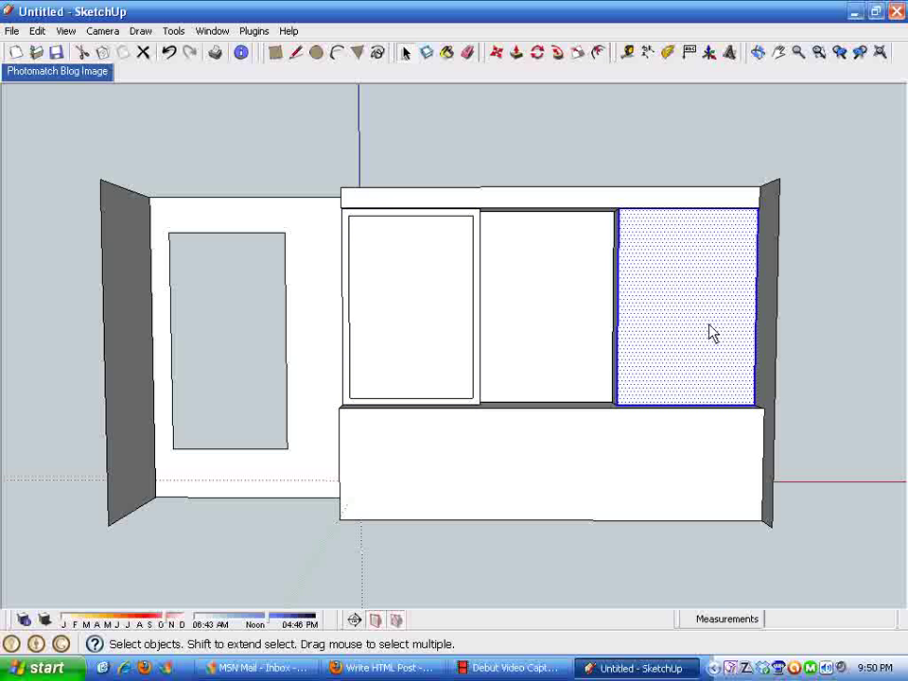
left_click(598, 54)
left_click(630, 266)
left_click(639, 266)
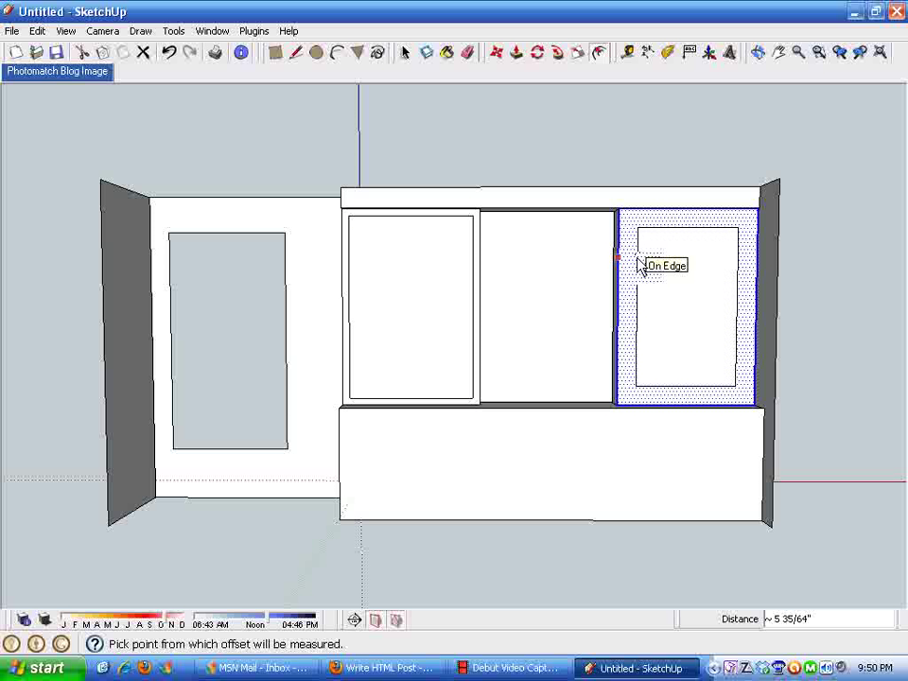
Push both inner panel faces back about 6 1/2" into recesses
middle_click_drag(605, 373, 487, 473)
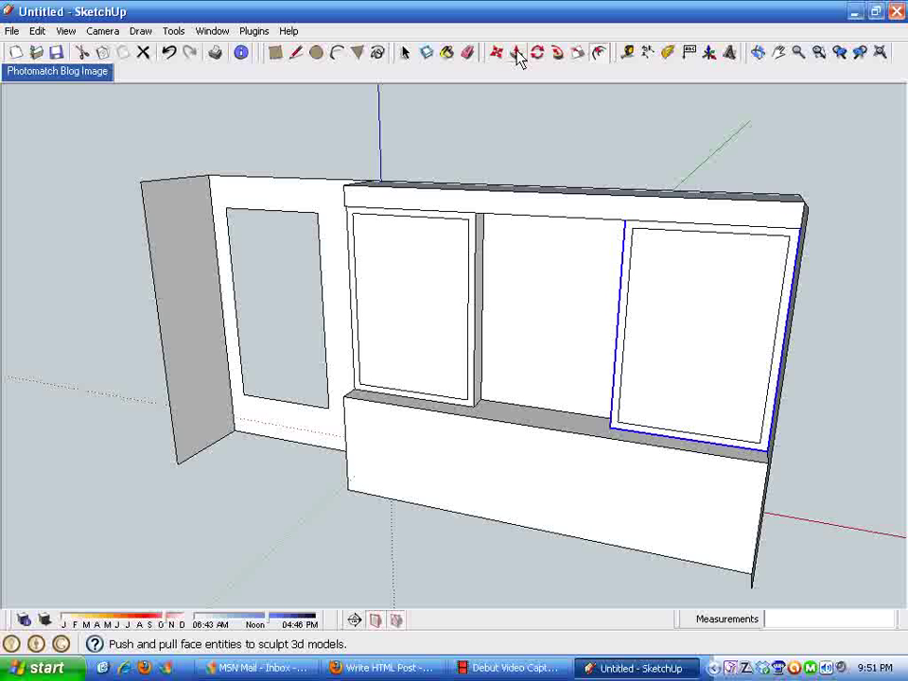
left_click(516, 53)
left_click(430, 322)
left_click(449, 317)
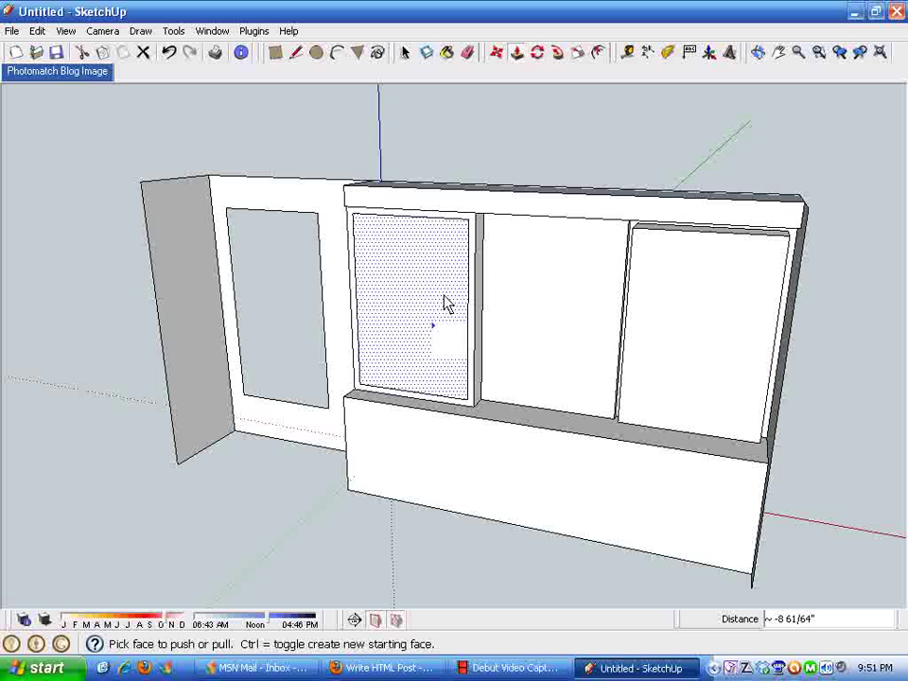
left_click(170, 54)
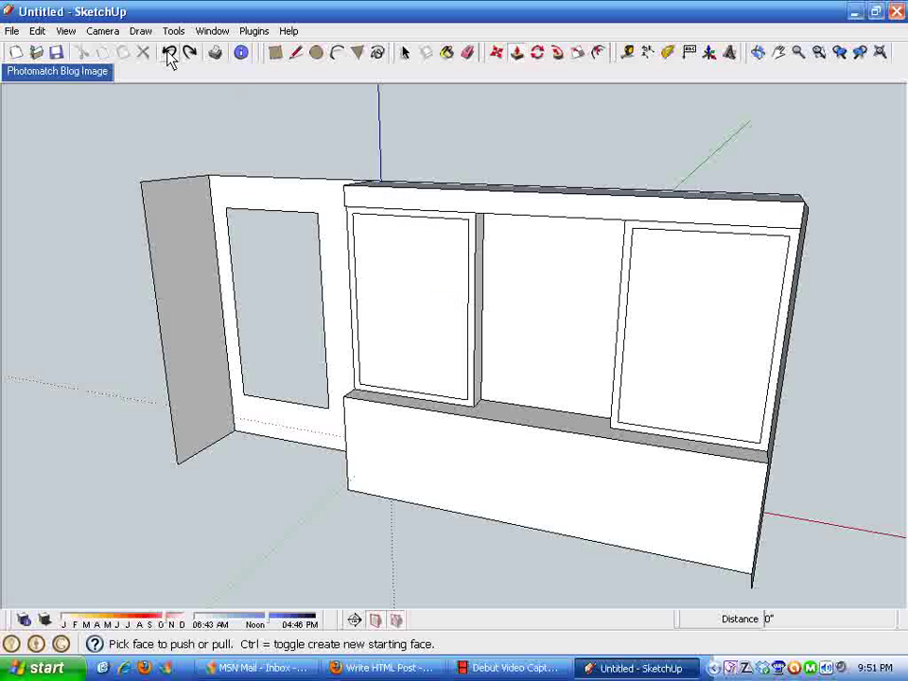
left_click(378, 270)
left_click(498, 318)
left_click(681, 364)
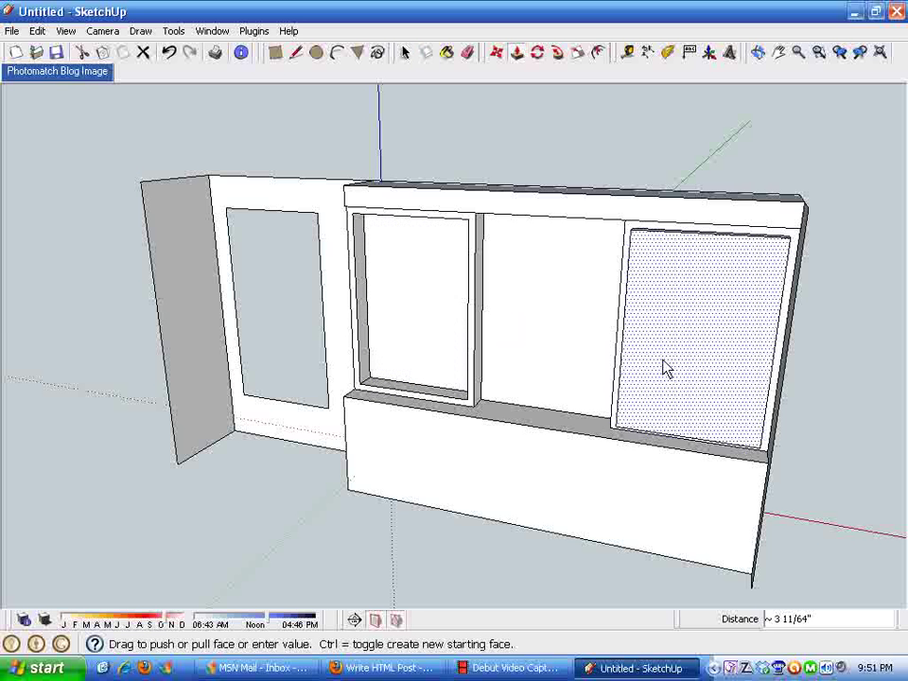
left_click(571, 291)
middle_click_drag(612, 338, 786, 367)
key("space")
middle_click_drag(574, 506, 463, 438)
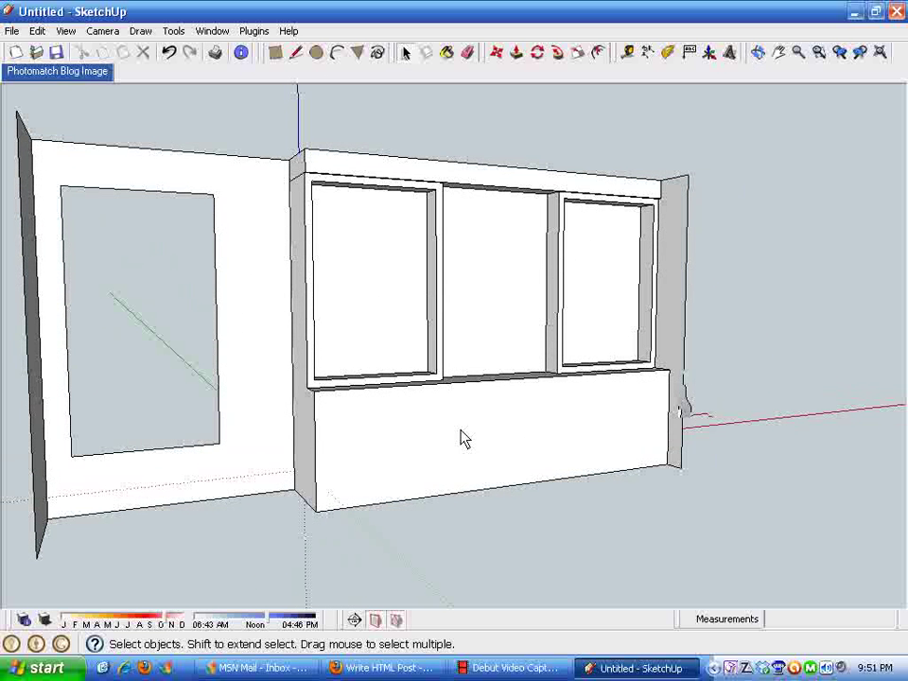
Draw a rectangle for the lower-left door panel of the cabinet
left_click(275, 52)
middle_click_drag(523, 402, 445, 457)
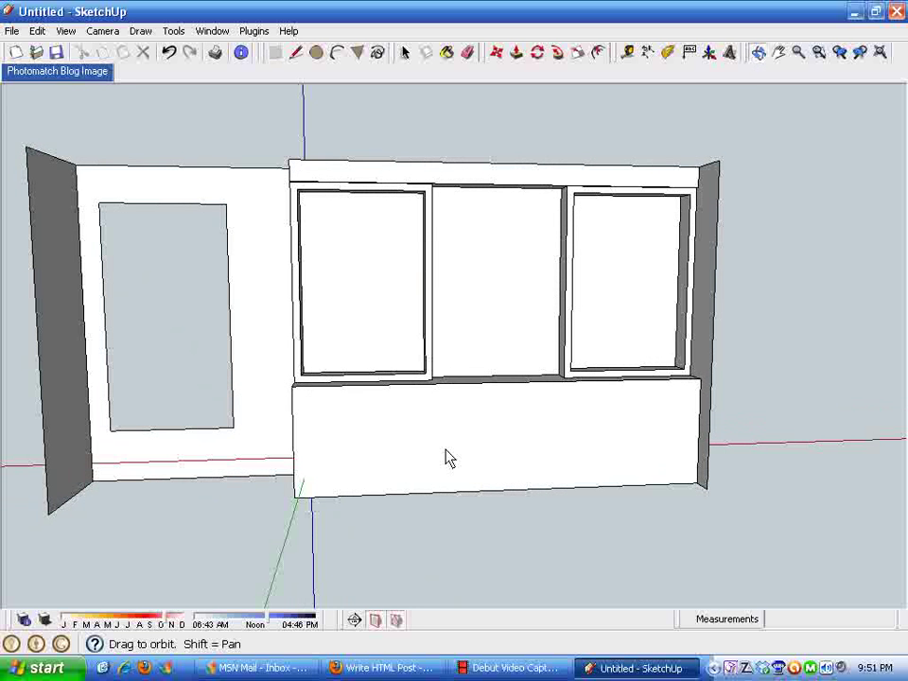
left_click(298, 396)
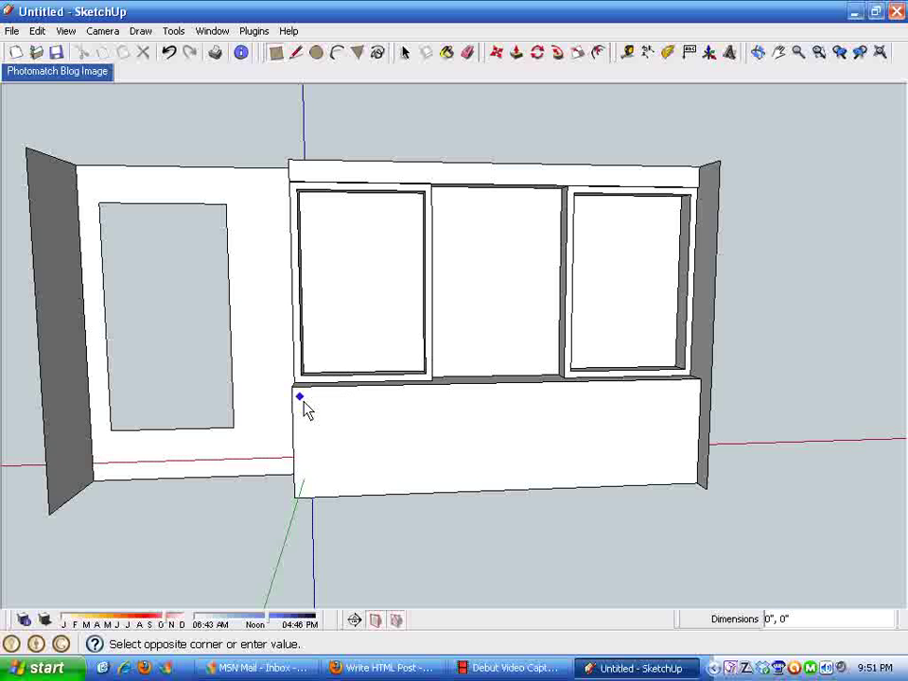
left_click(429, 479)
key("space")
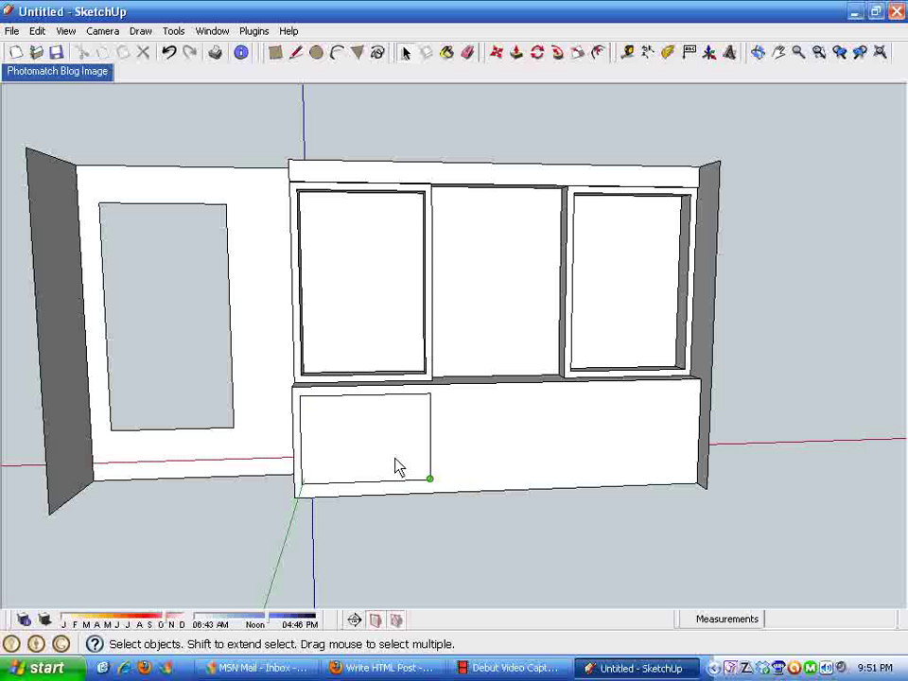
Copy the door panel into the middle and lower-right slots with Move and Ctrl
left_click(378, 443)
left_click(496, 53)
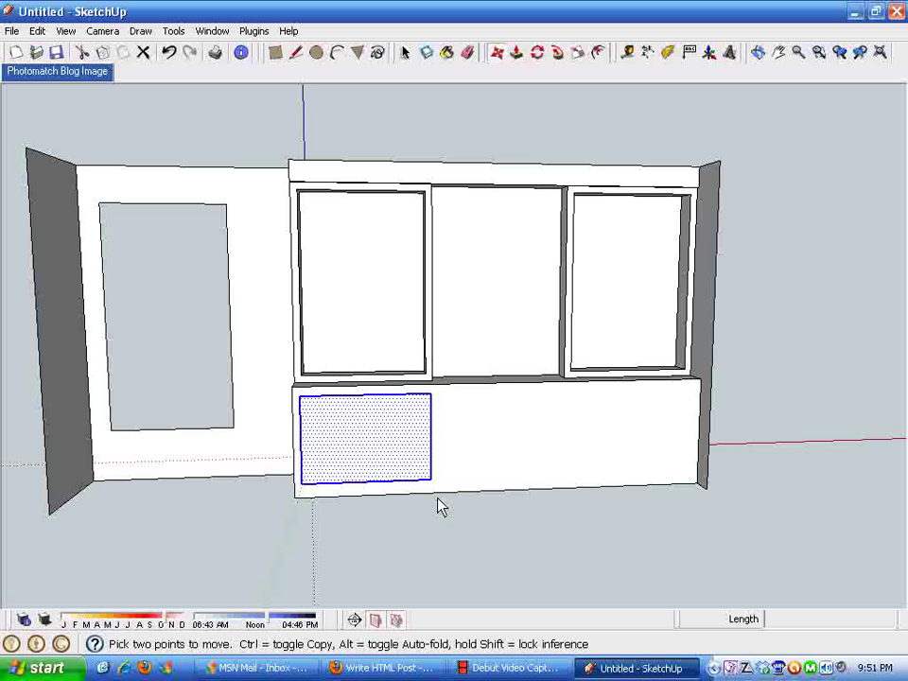
key("ctrl")
left_click(431, 481)
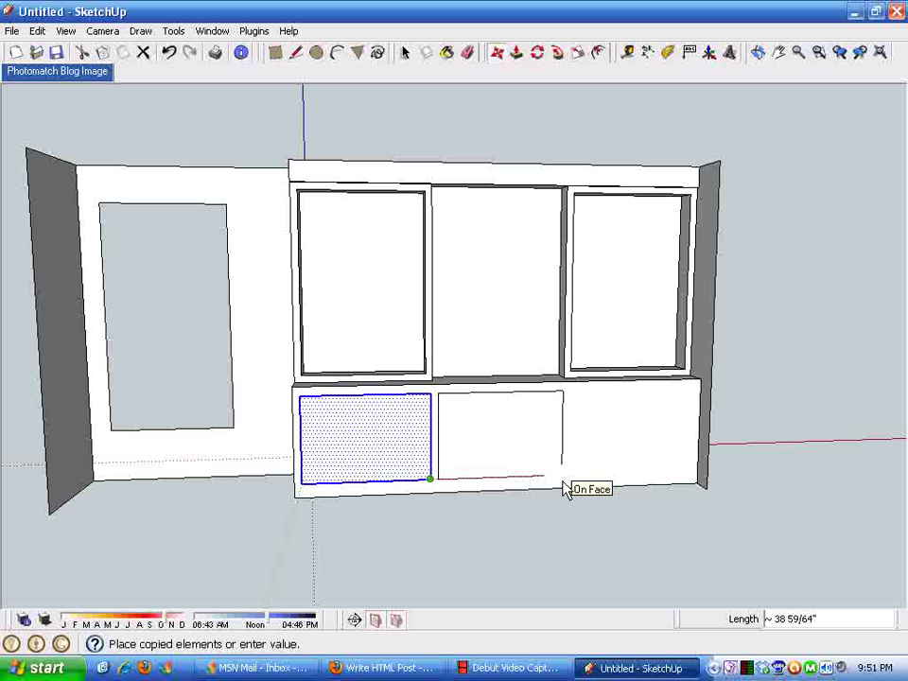
left_click(560, 480)
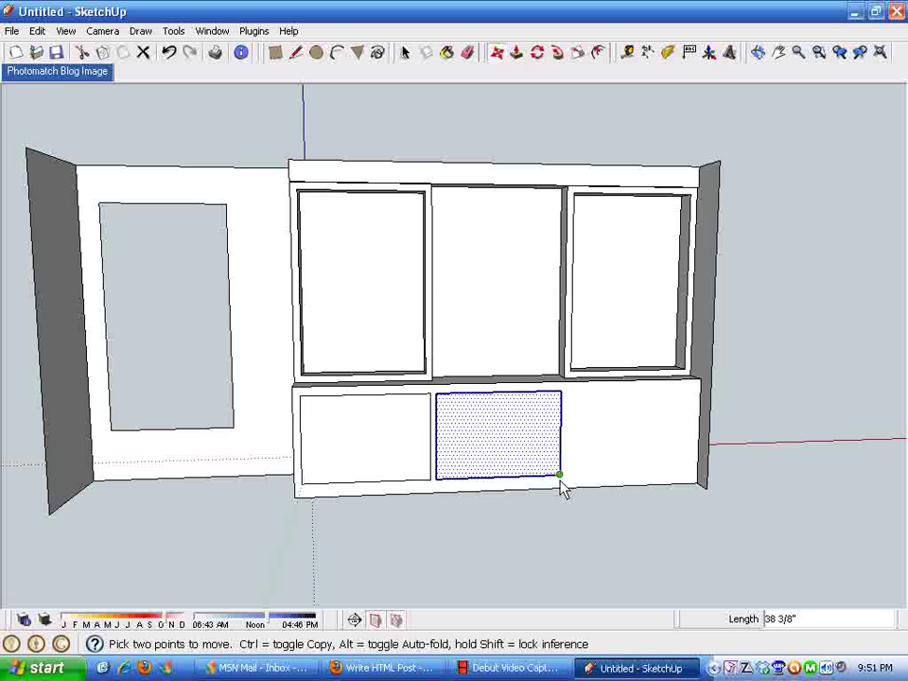
left_click(561, 480)
left_click(690, 475)
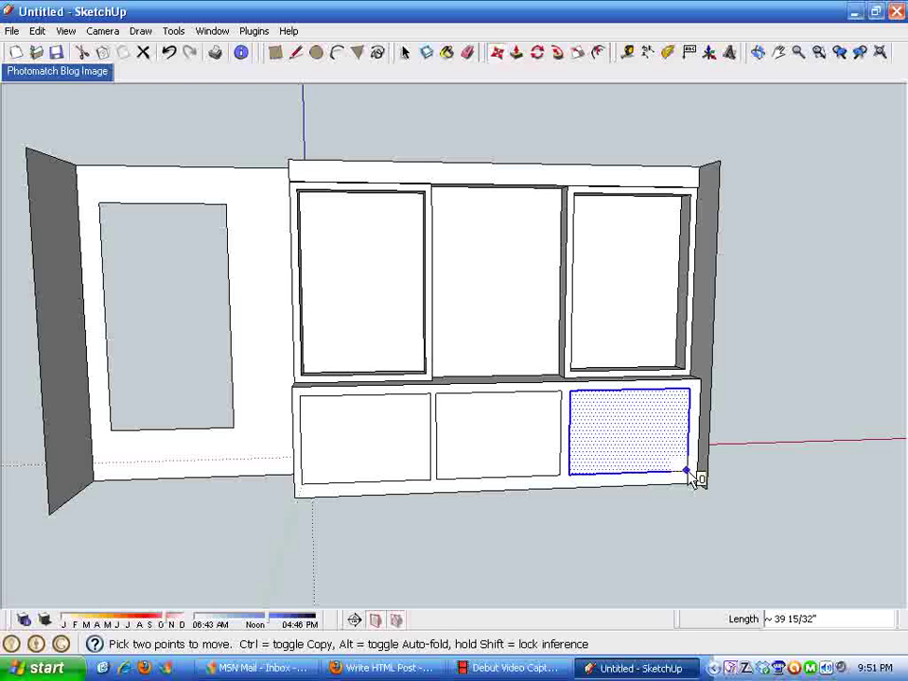
key("space")
left_click(811, 595)
middle_click_drag(811, 596, 642, 565)
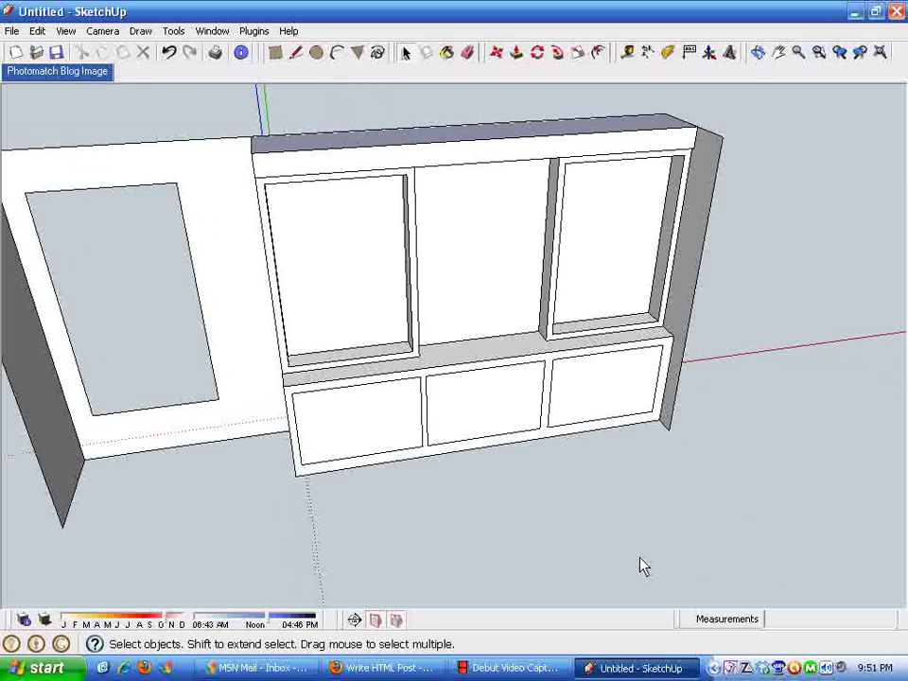
Window-select the entire bookcase and make it a group
scroll(421, 370, "down", 2)
left_click_drag(335, 207, 751, 560)
right_click(520, 338)
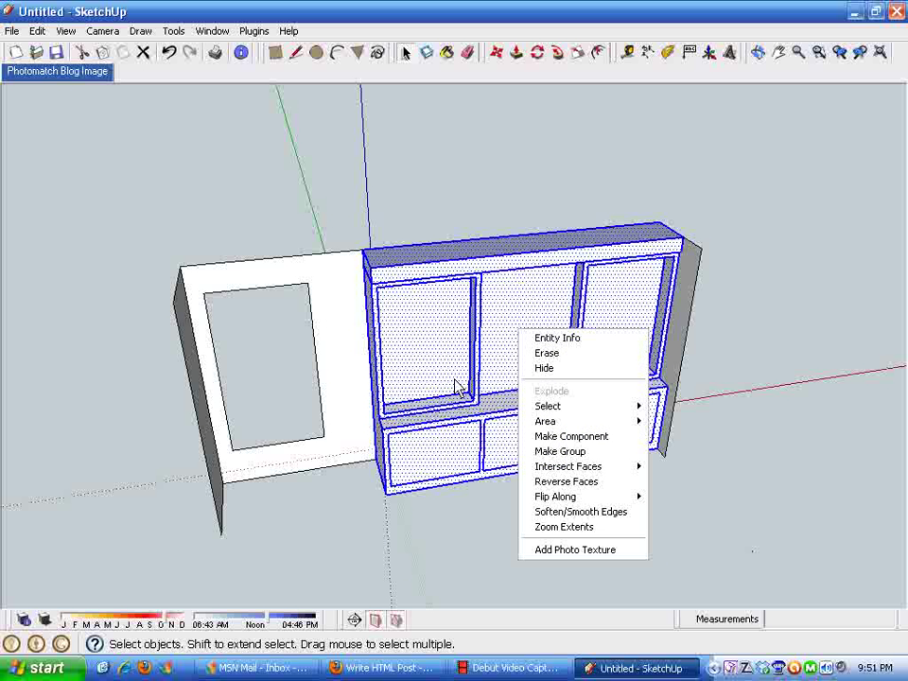
left_click(574, 455)
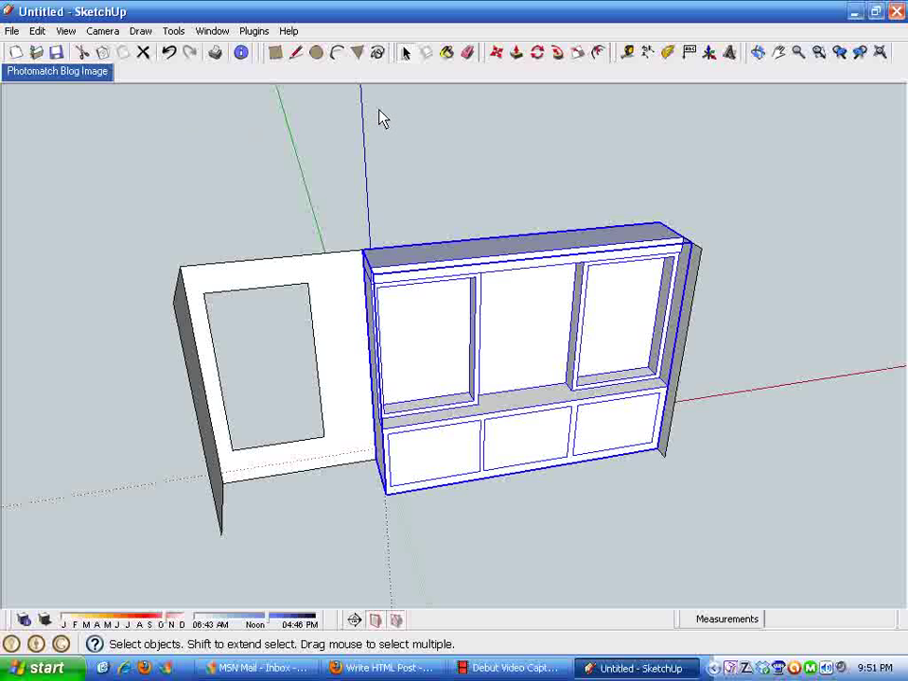
Paint the bookcase group with Wood_Cherry, then close Materials and deselect
left_click(449, 53)
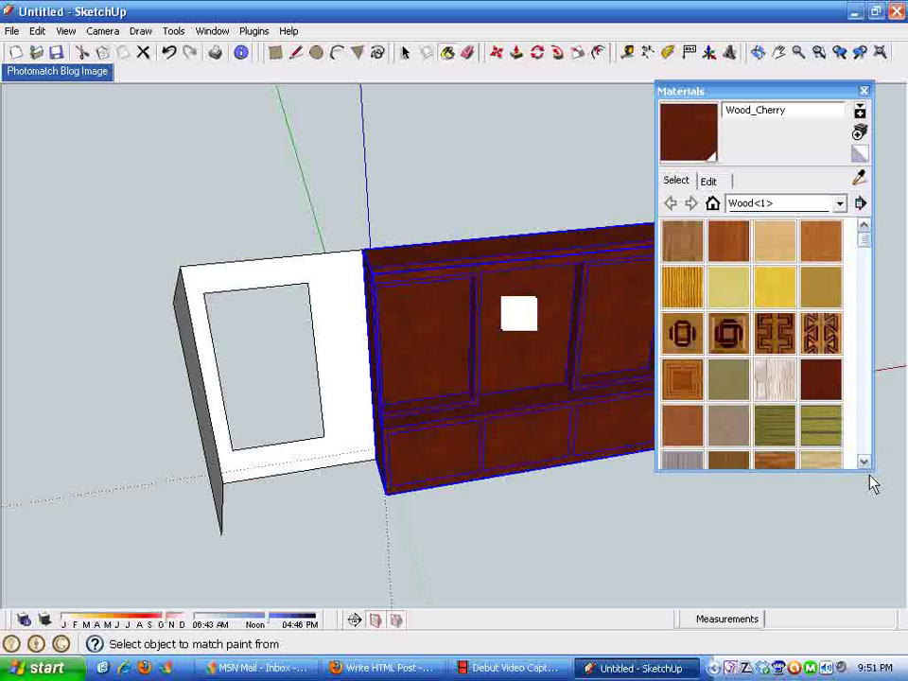
middle_click_drag(756, 510, 652, 407)
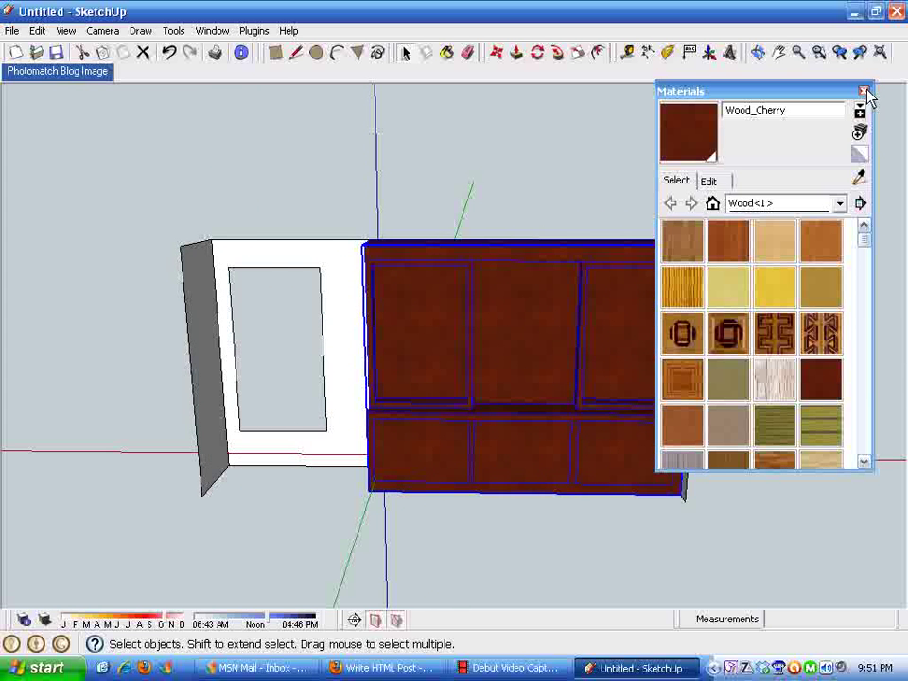
left_click(863, 92)
middle_click_drag(521, 182, 438, 170)
left_click(187, 164)
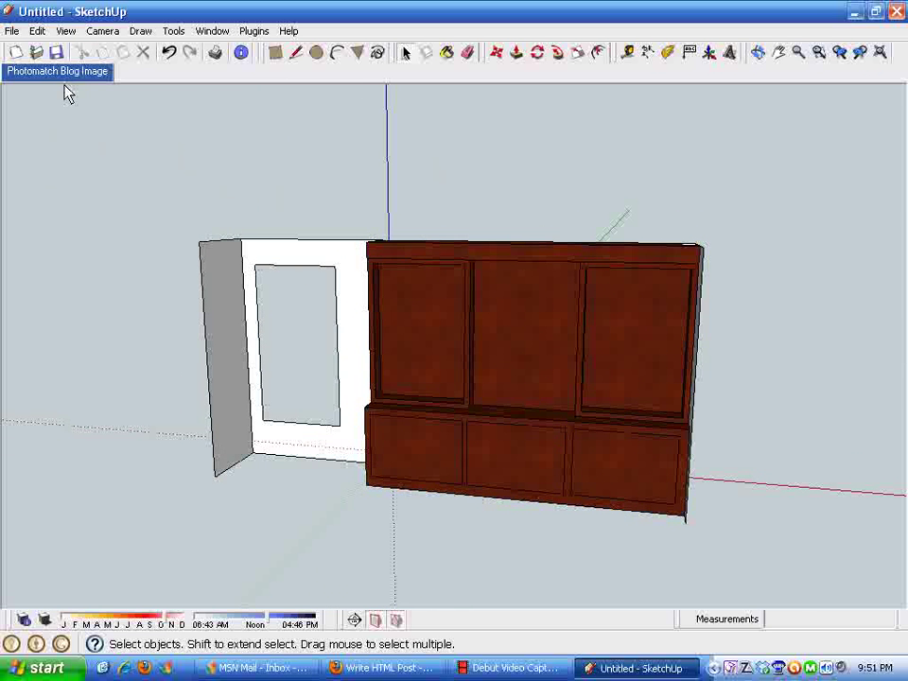
Switch to the Photomatch Blog Image scene and uncheck Foreground Photo in Styles
left_click(62, 73)
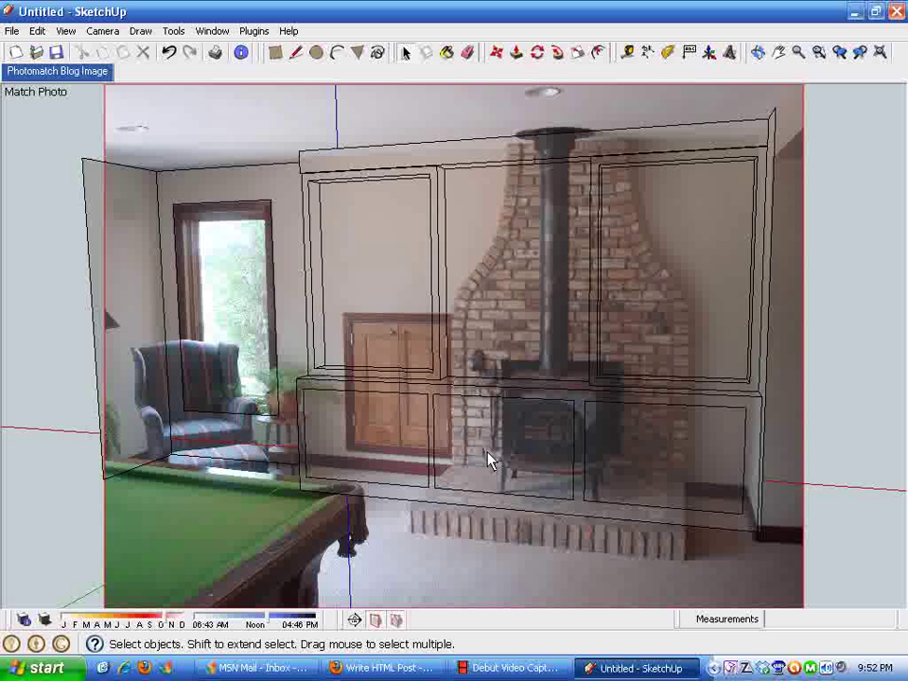
left_click(218, 34)
left_click(238, 118)
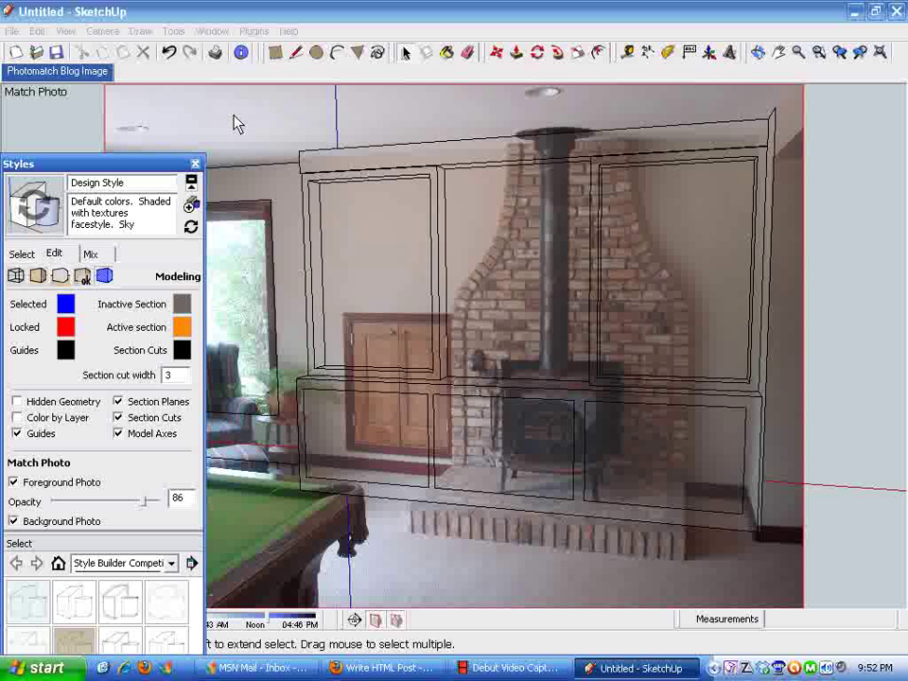
left_click(14, 483)
left_click(14, 483)
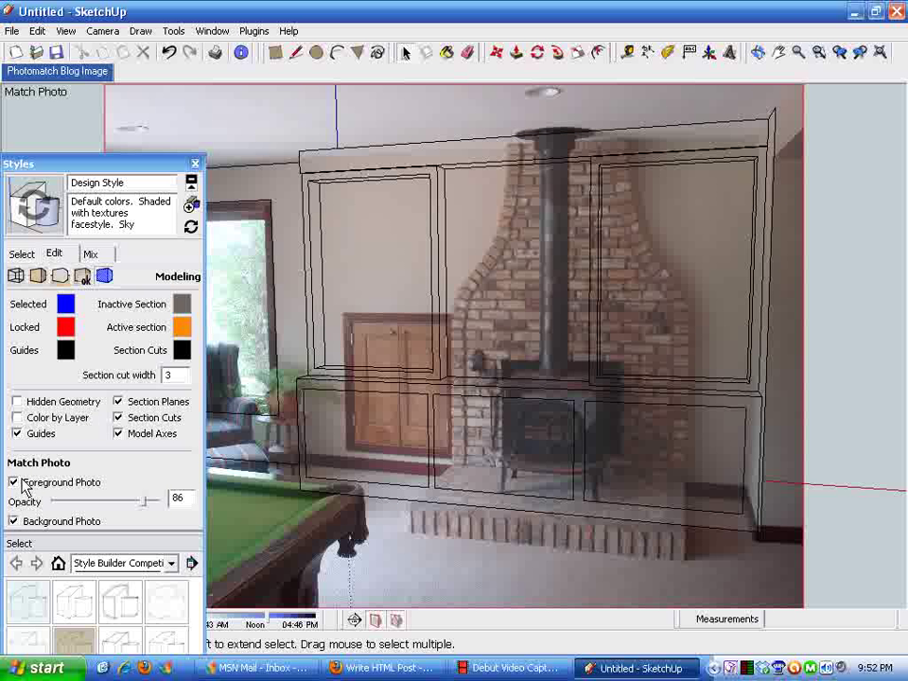
left_click(14, 483)
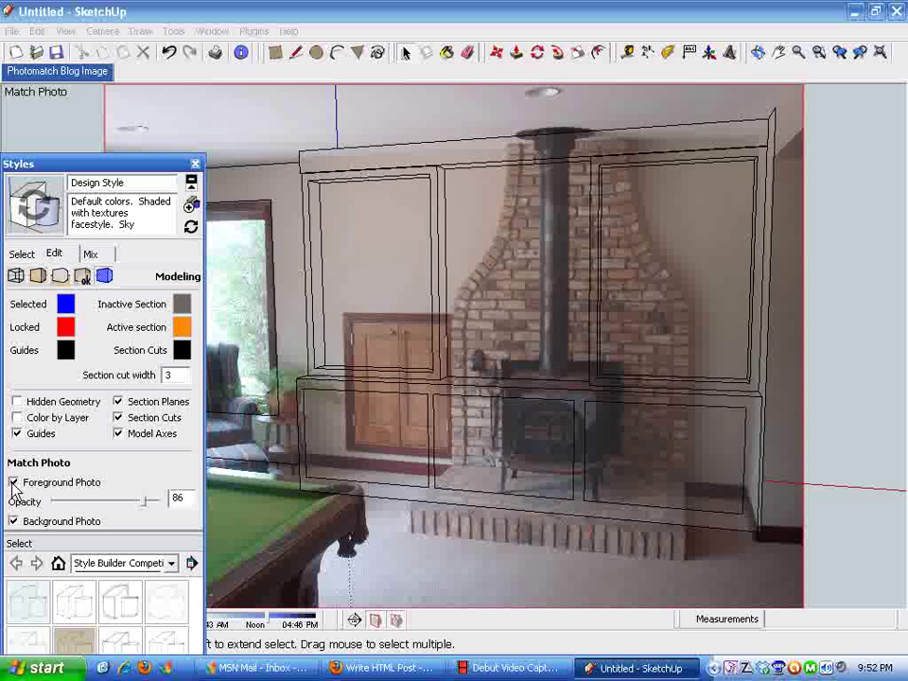
left_click(194, 163)
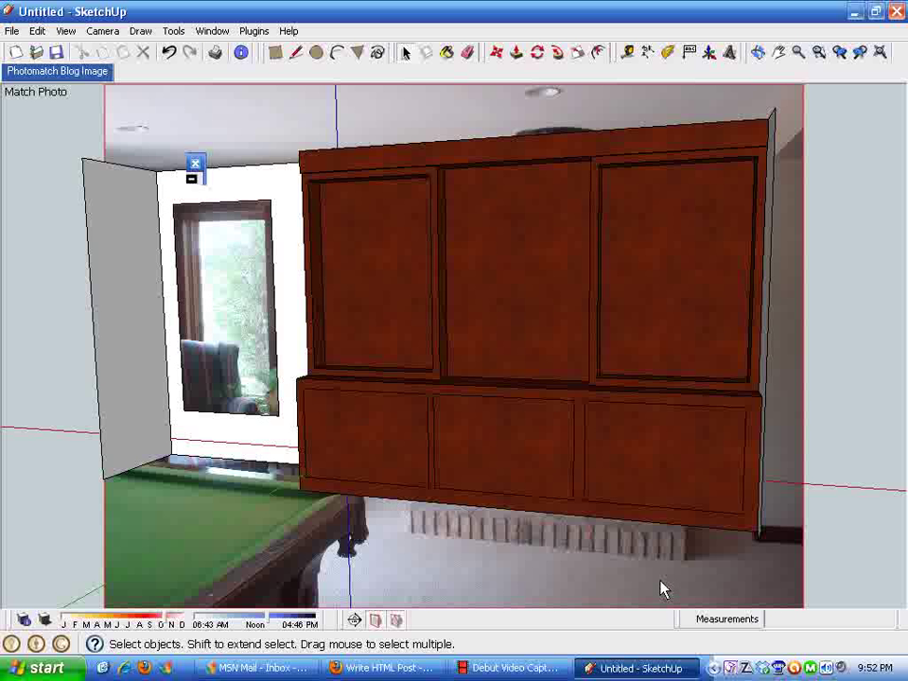
Hide the white wall group to reveal the room photo behind the cabinet
left_click(130, 275)
right_click(130, 273)
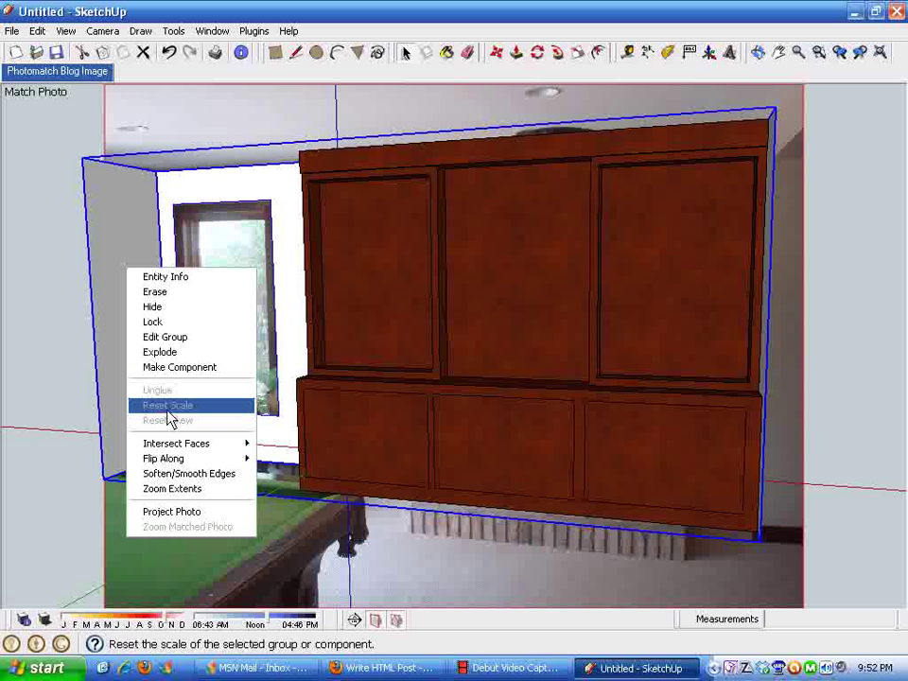
left_click(152, 306)
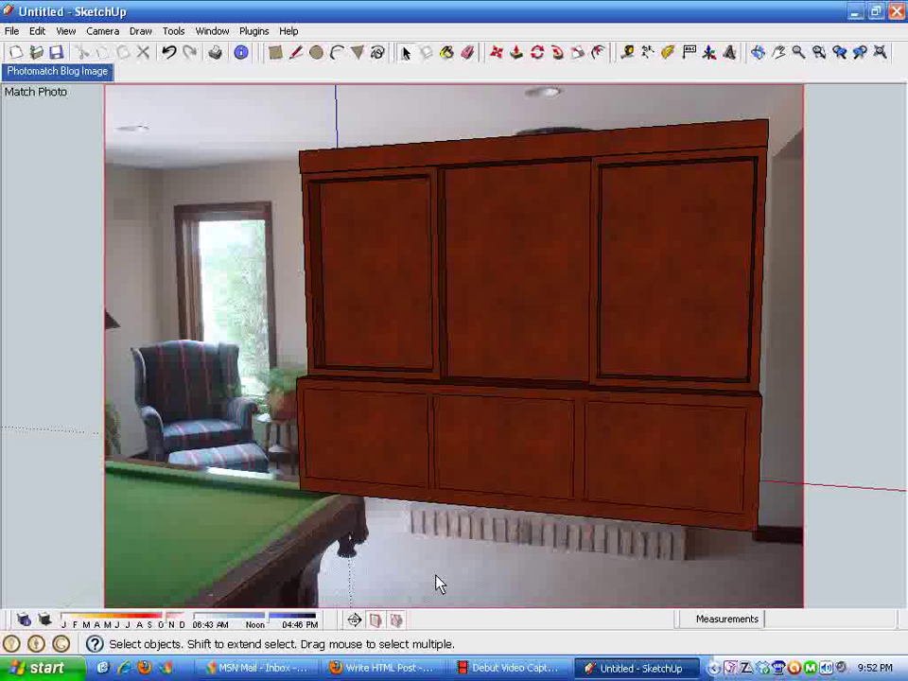
scroll(417, 561, "down", 4)
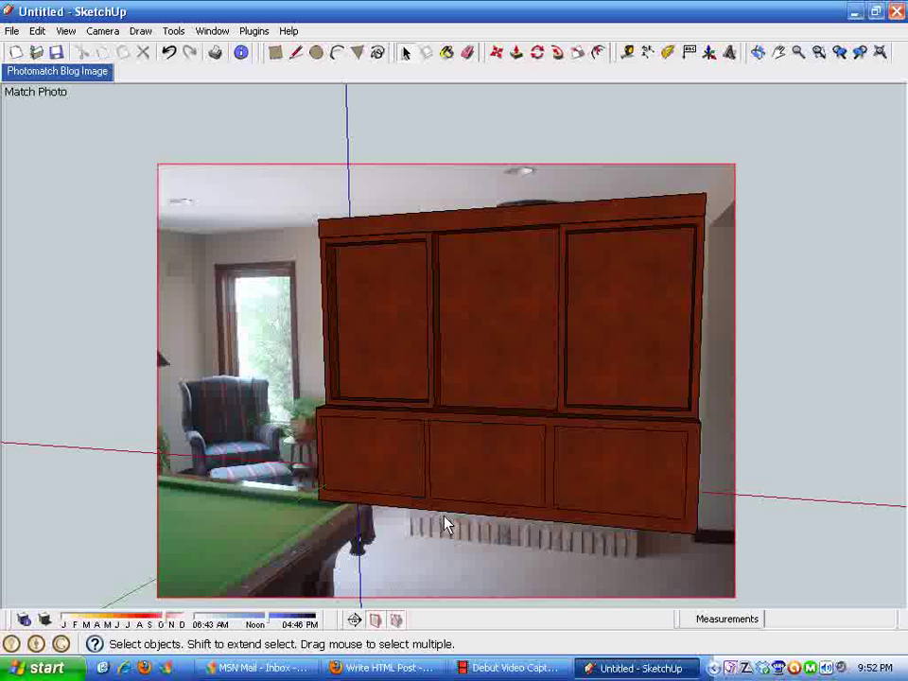
scroll(792, 168, "down", 2)
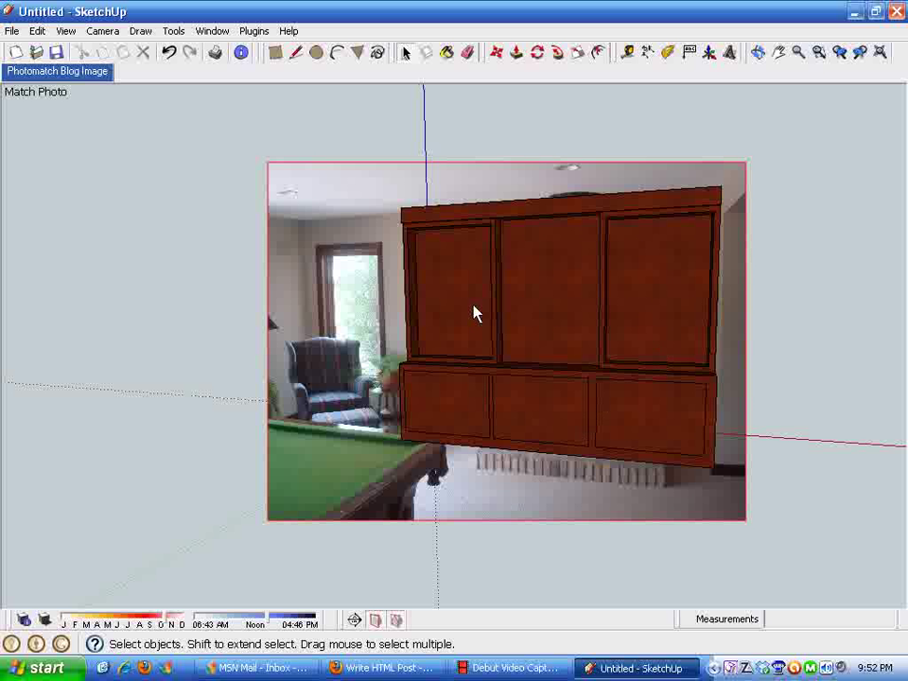
scroll(548, 385, "up", 1)
scroll(733, 479, "down", 1)
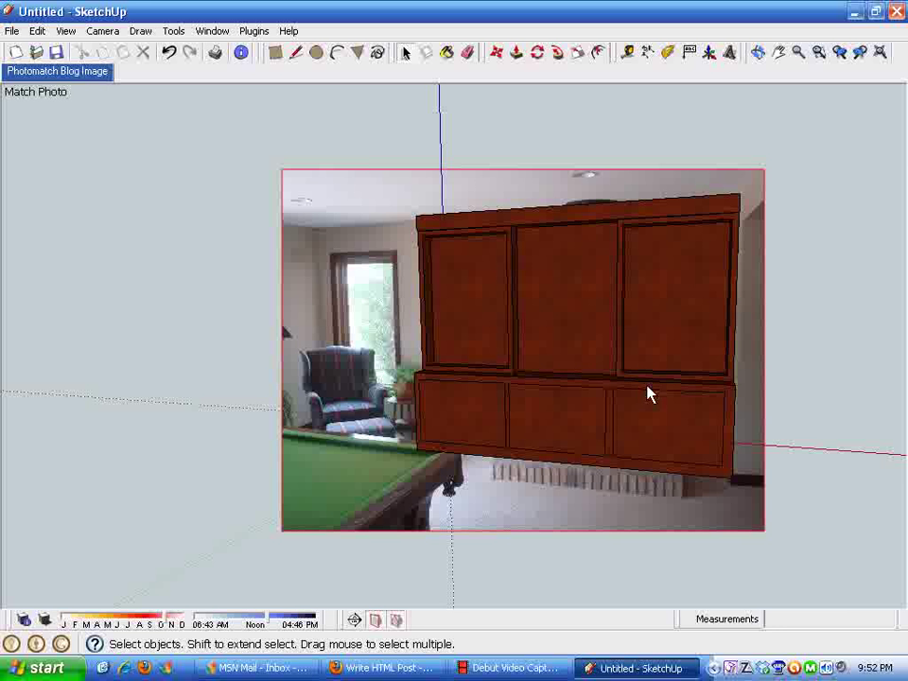
scroll(562, 227, "down", 1)
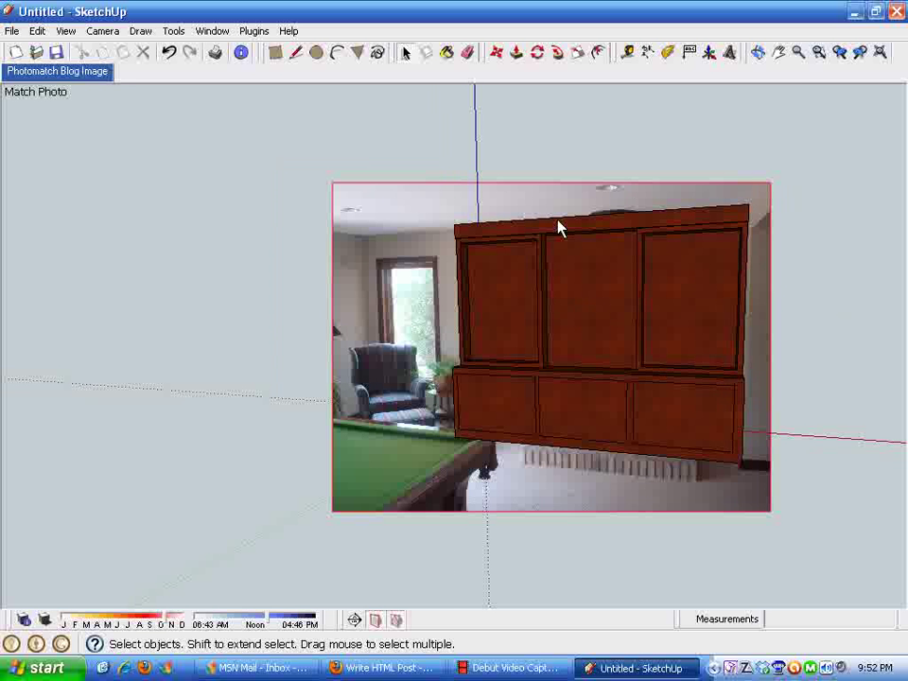
scroll(563, 176, "up", 3)
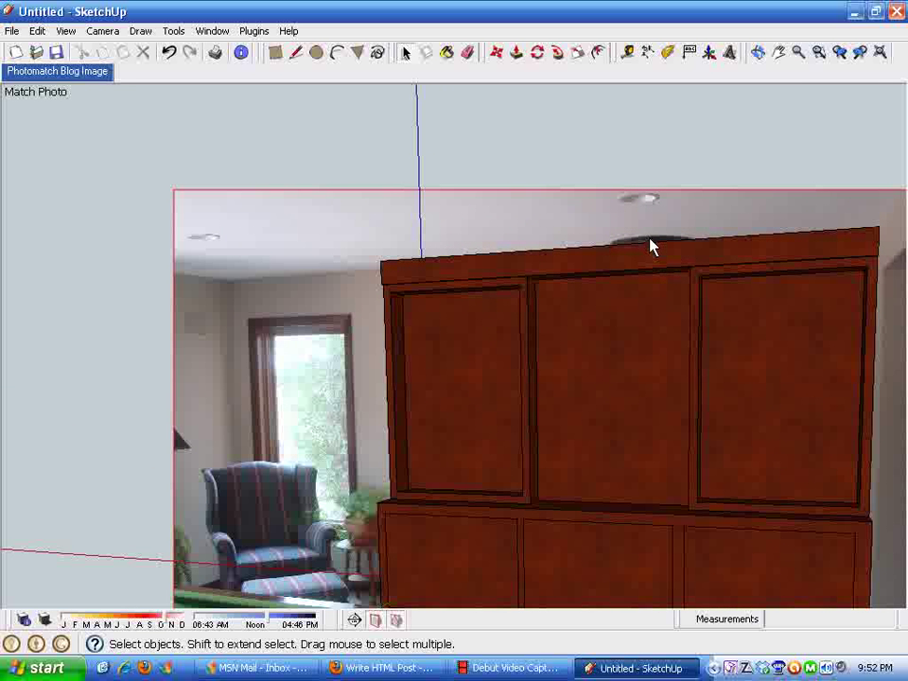
scroll(381, 186, "down", 3)
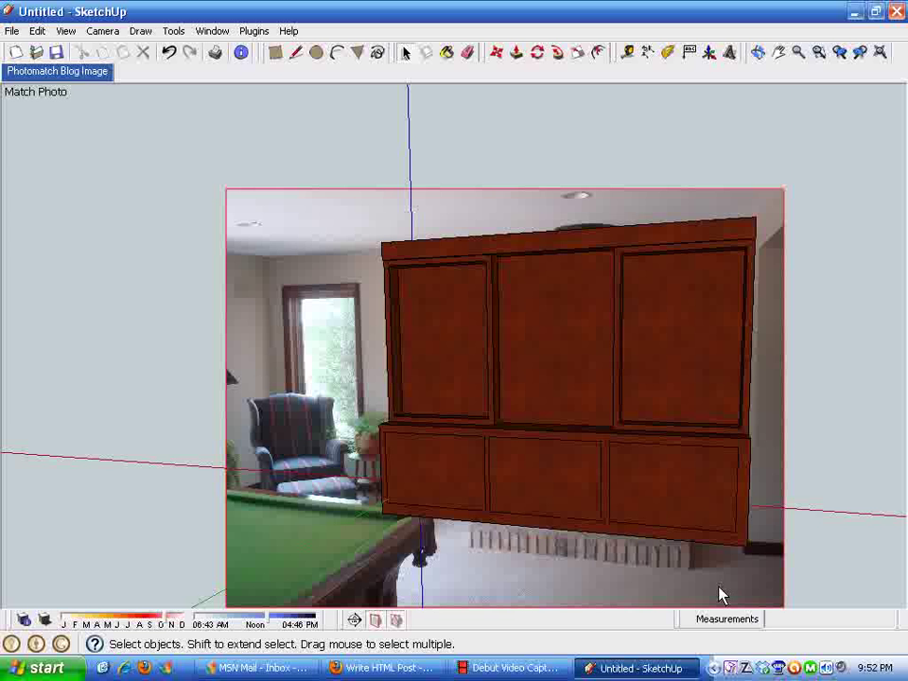
scroll(782, 335, "down", 2)
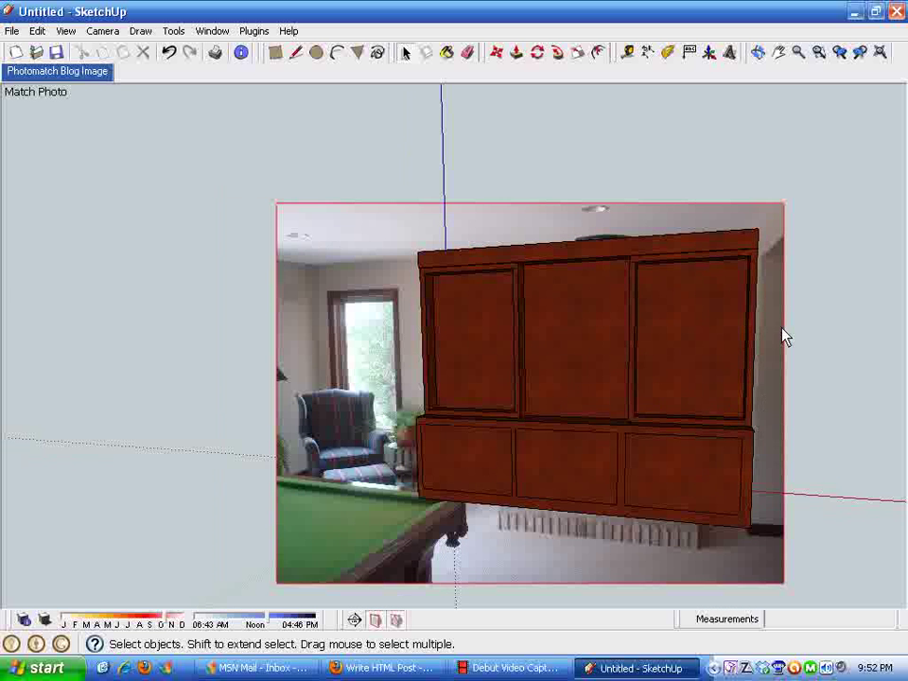
scroll(609, 539, "down", 1)
scroll(705, 544, "up", 3)
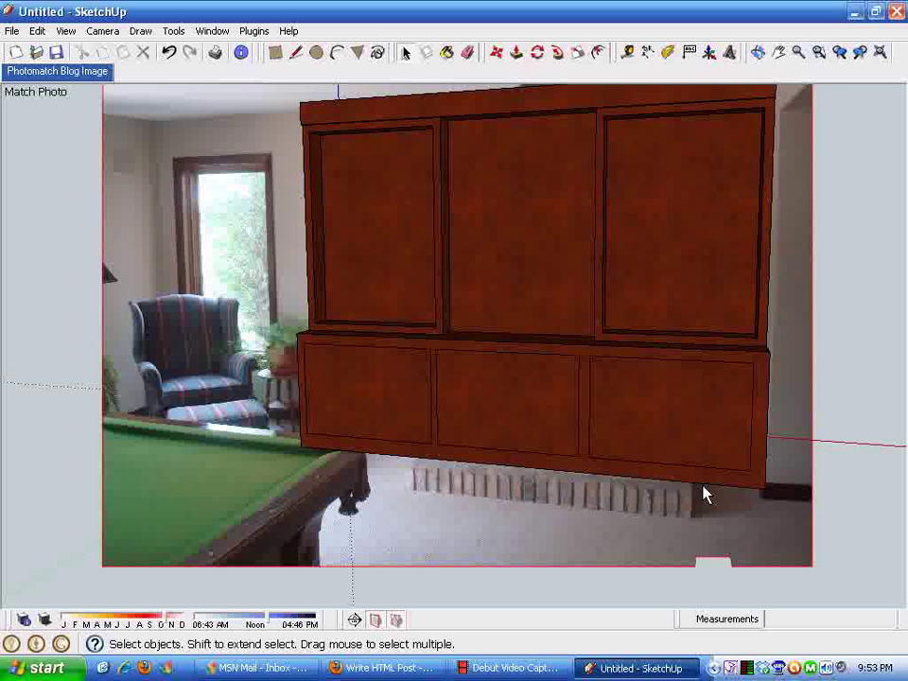
scroll(798, 430, "down", 1)
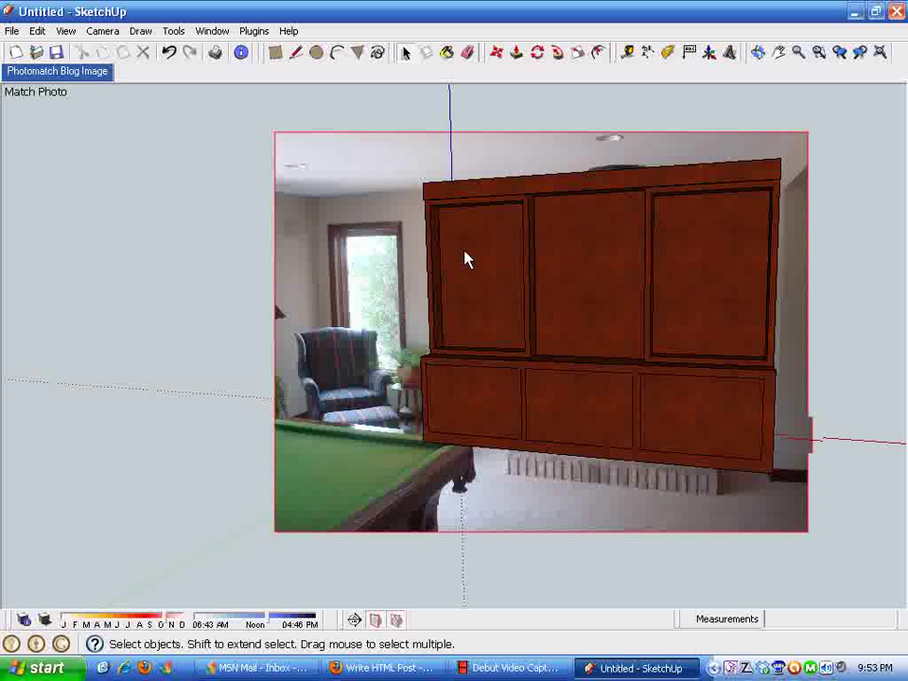
Orbit around the cabinet and return to the Photomatch Blog Image scene
middle_click_drag(465, 259, 324, 270)
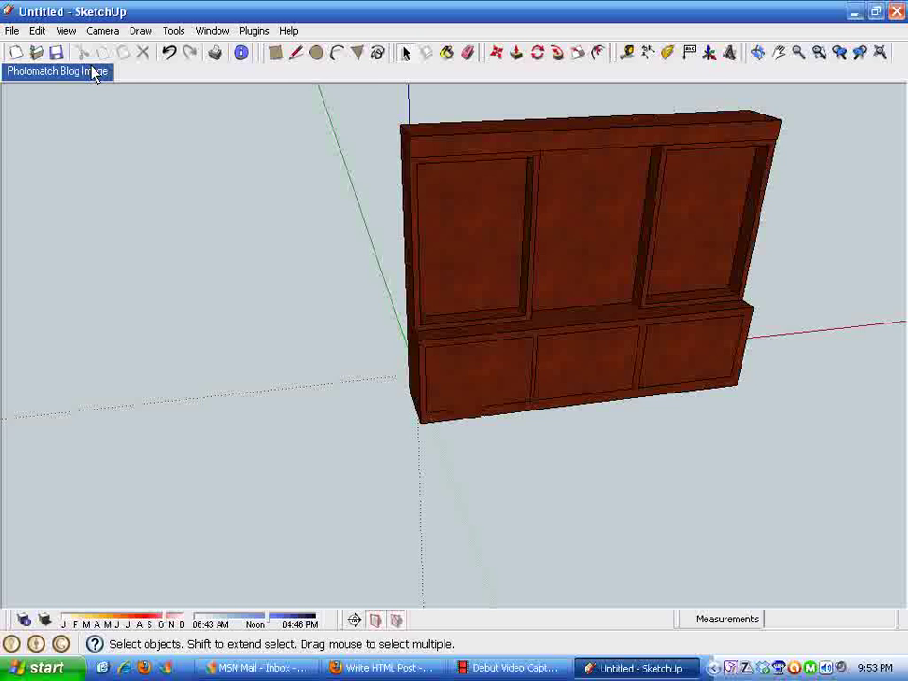
middle_click_drag(426, 360, 643, 279)
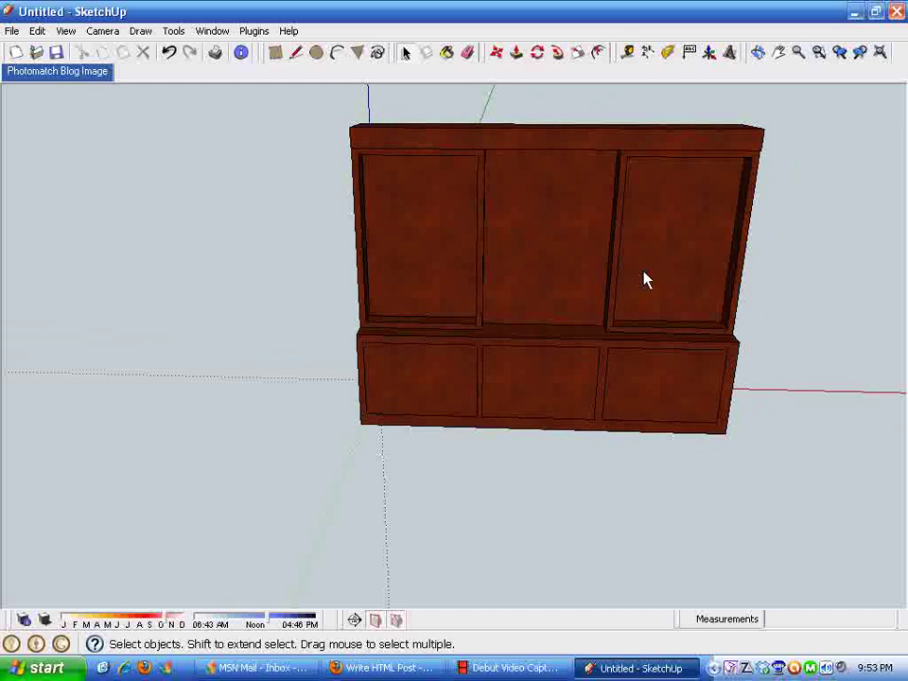
left_click(69, 72)
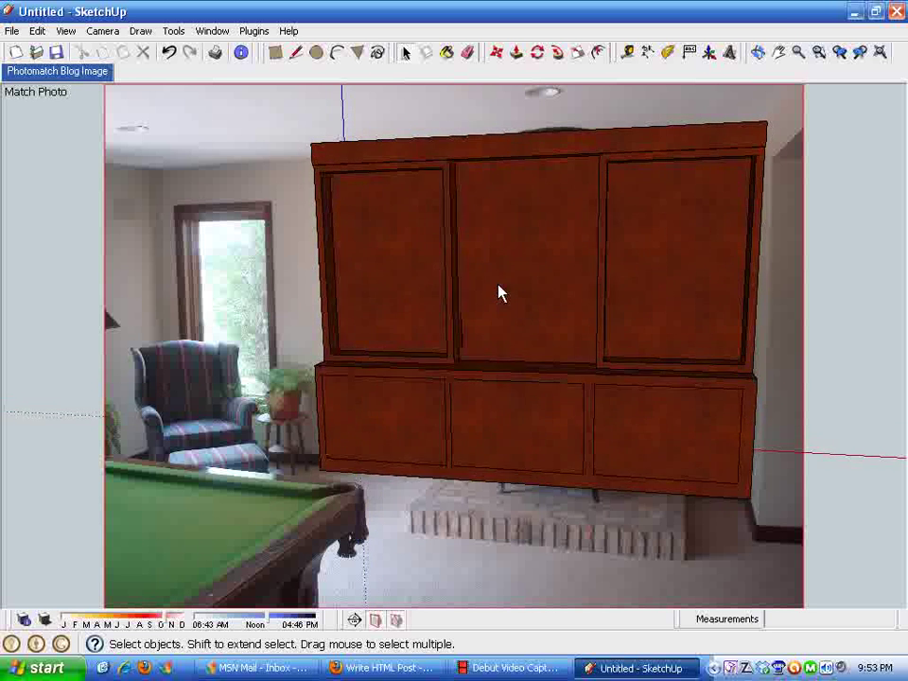
Turn on Hidden Geometry, unhide the wall group, and open the Window menu
left_click(64, 31)
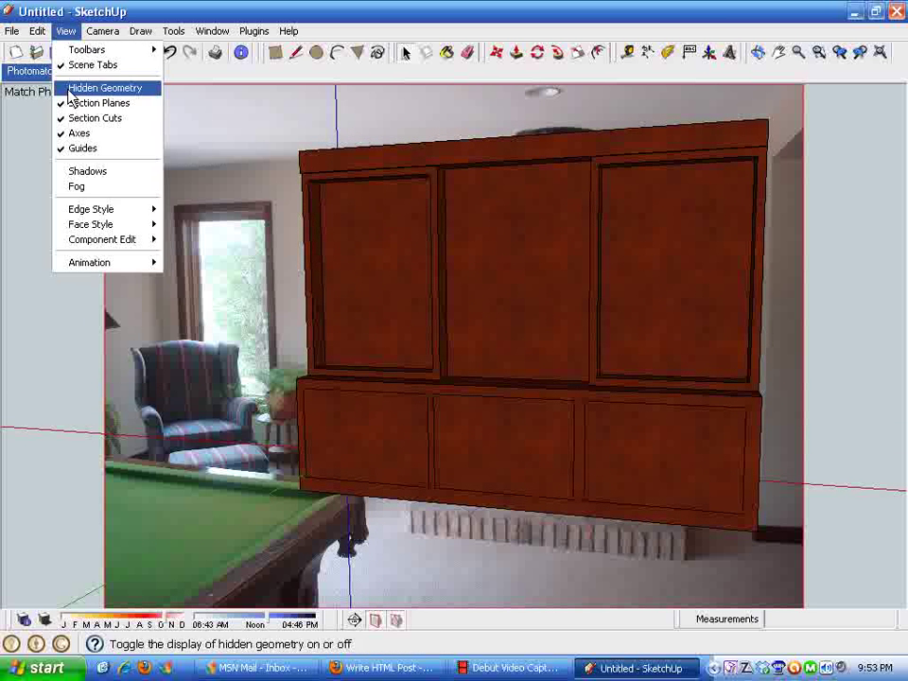
left_click(69, 95)
right_click(264, 192)
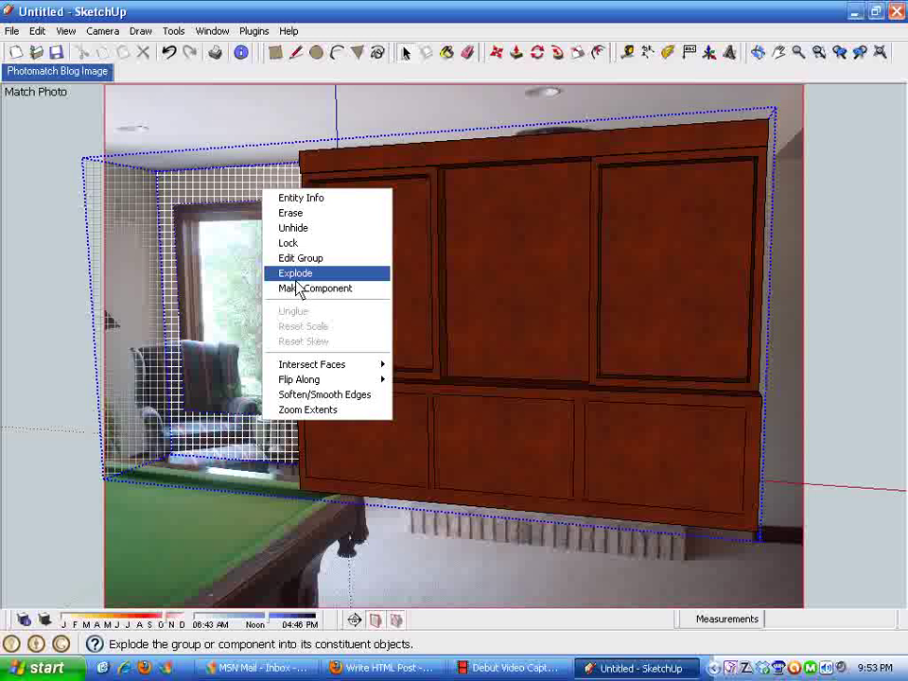
left_click(295, 229)
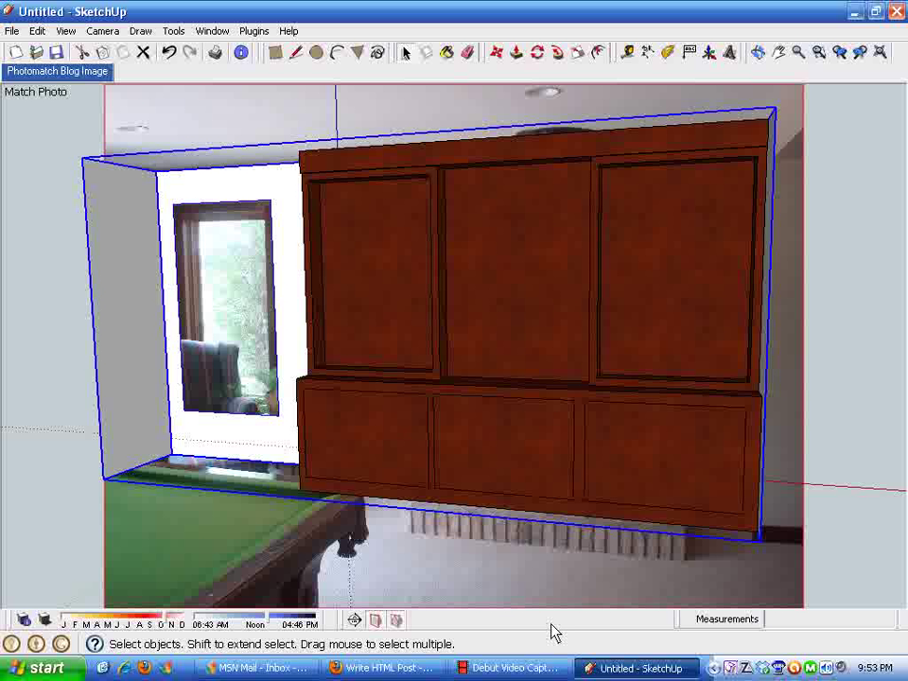
left_click(451, 587)
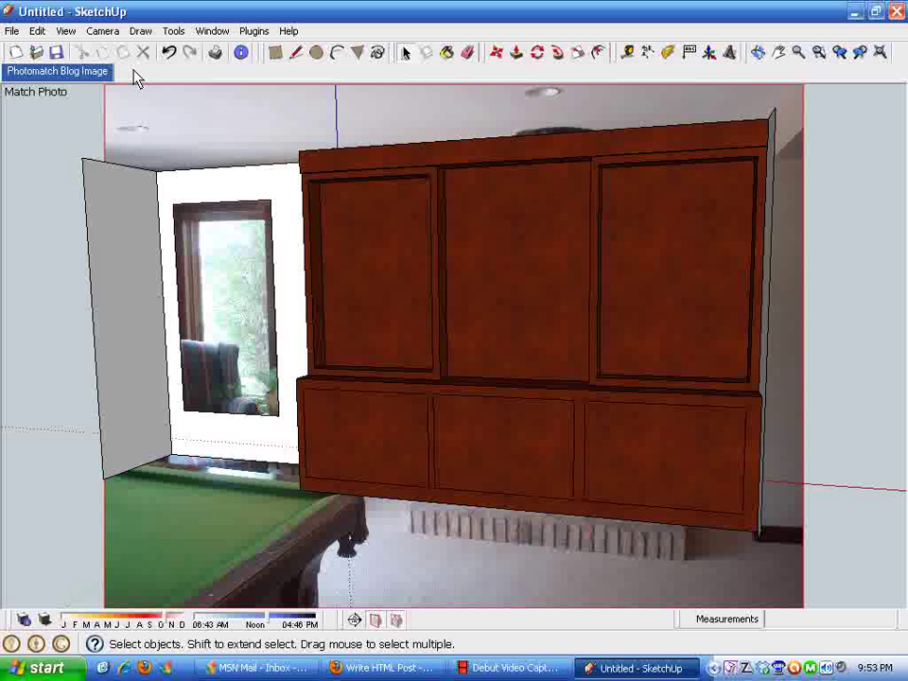
left_click(214, 31)
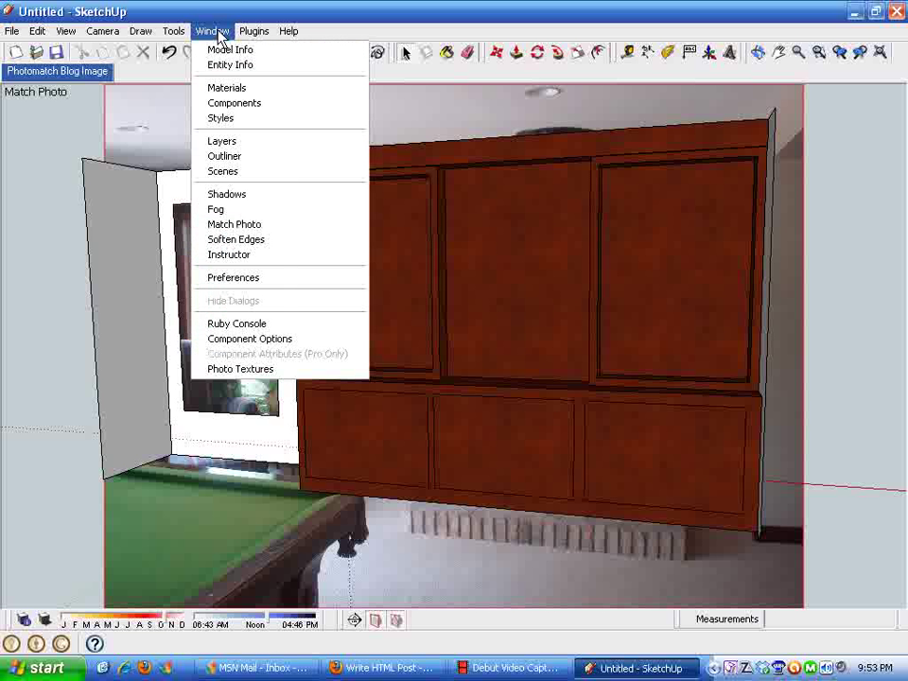
In Styles, switch Foreground Photo on, then back off
left_click(223, 119)
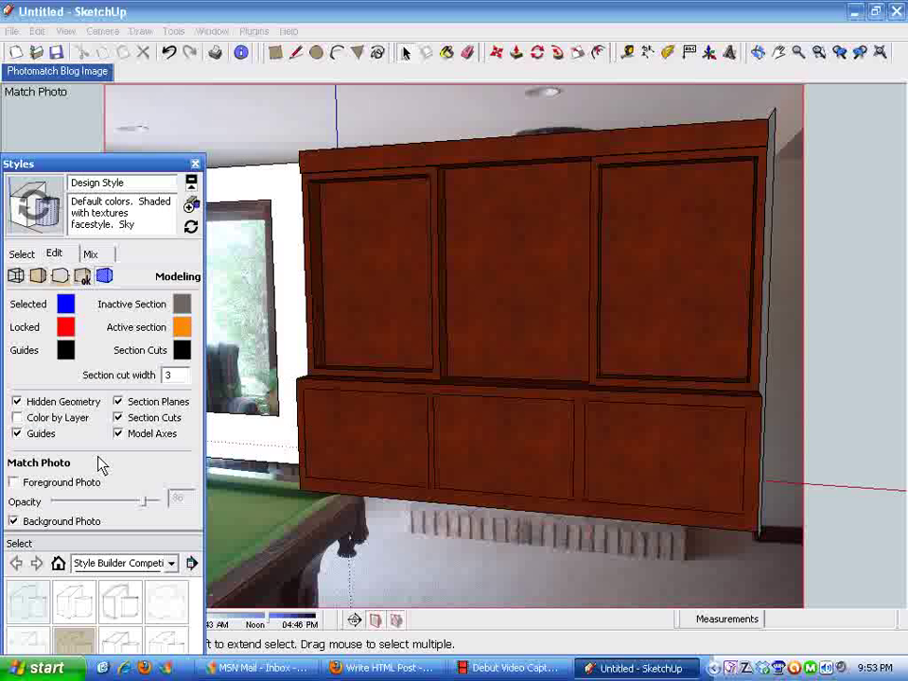
left_click(13, 482)
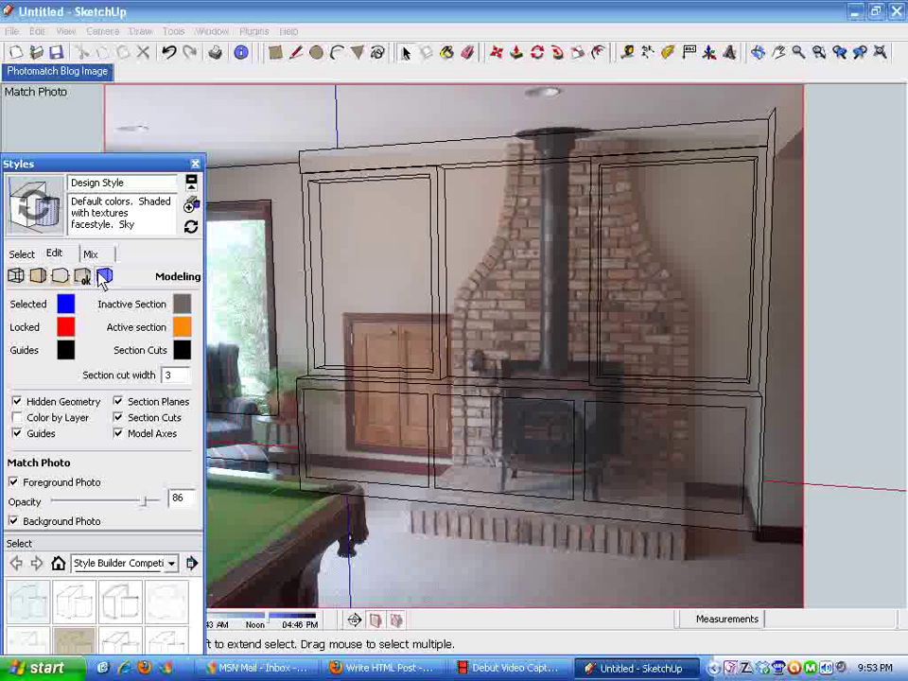
left_click(14, 482)
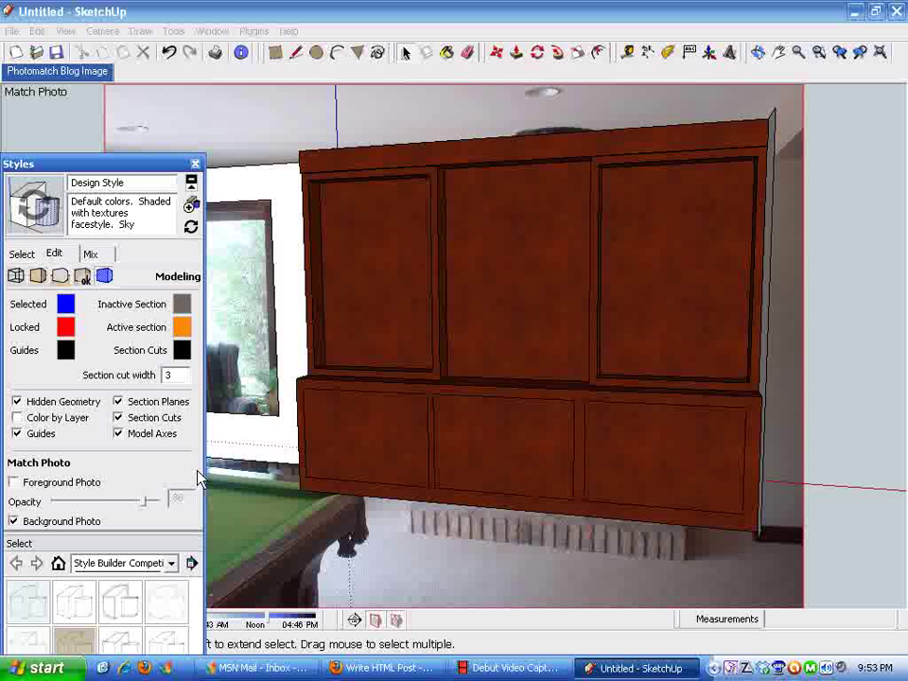
Close Styles, hide the wall group, and turn off Hidden Geometry
left_click(195, 165)
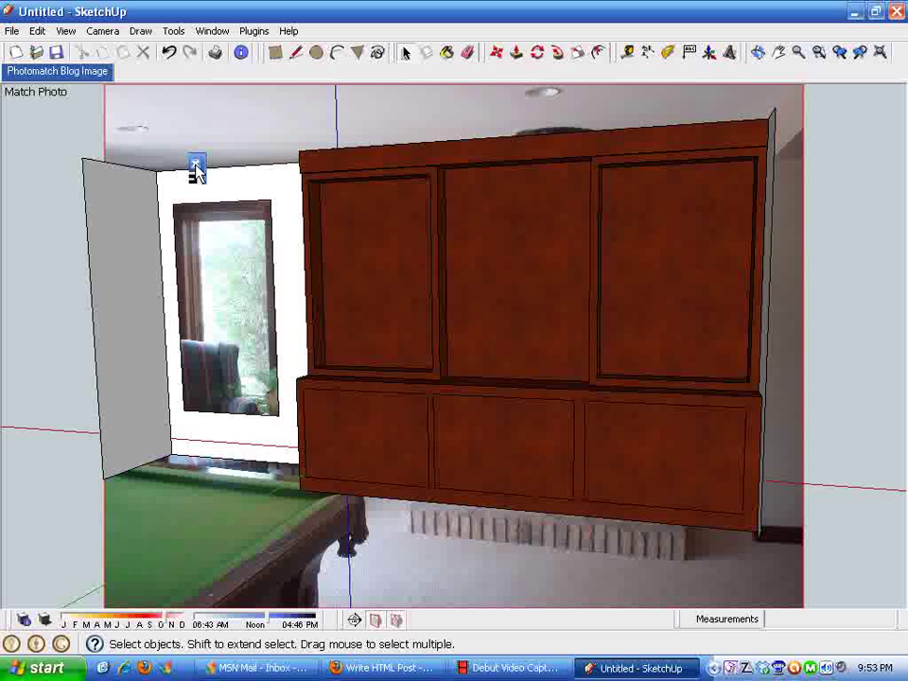
left_click(140, 251)
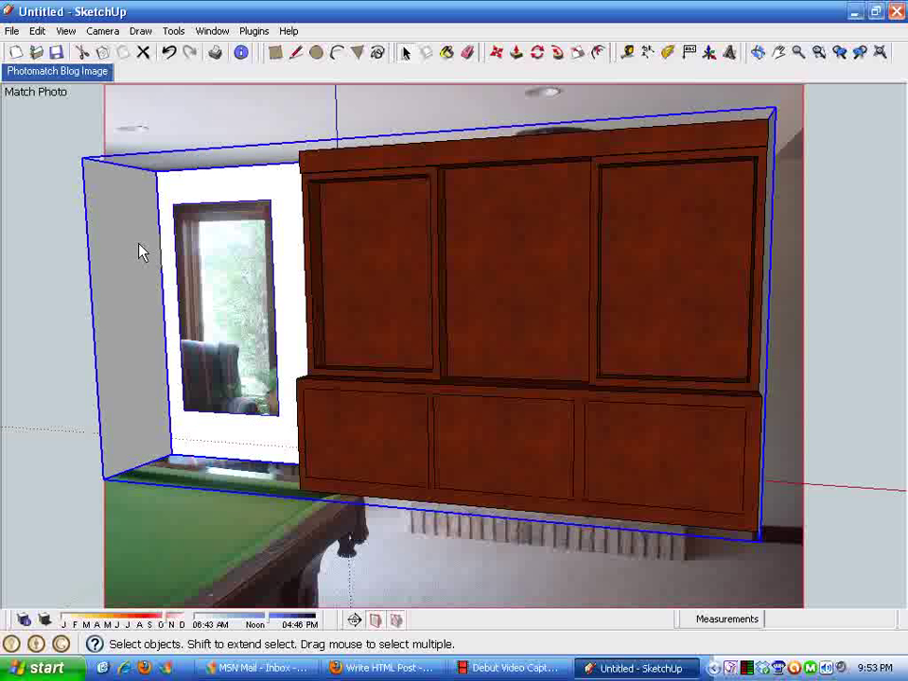
right_click(121, 242)
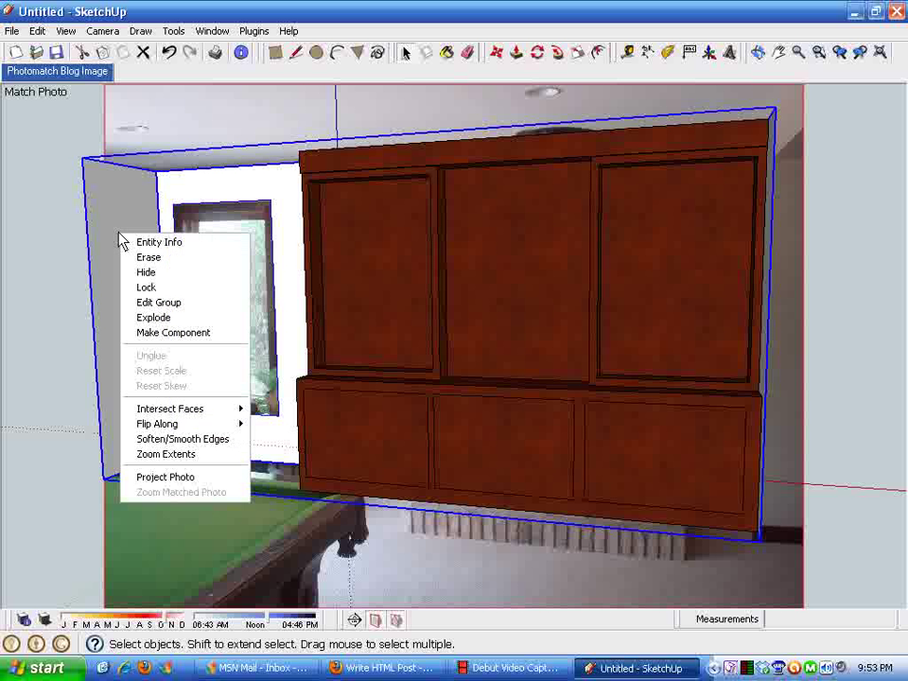
left_click(147, 273)
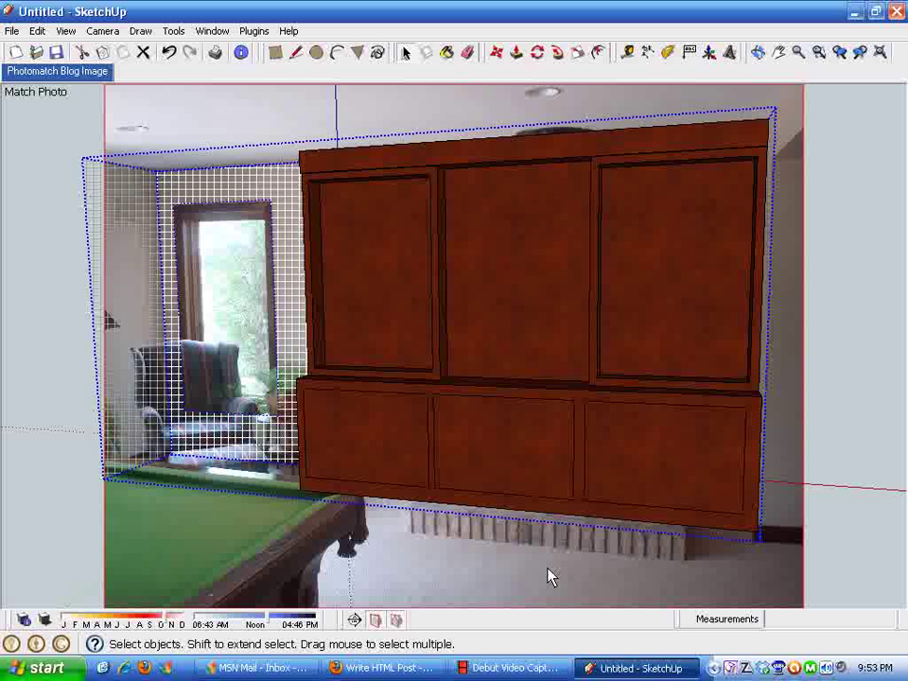
left_click(65, 30)
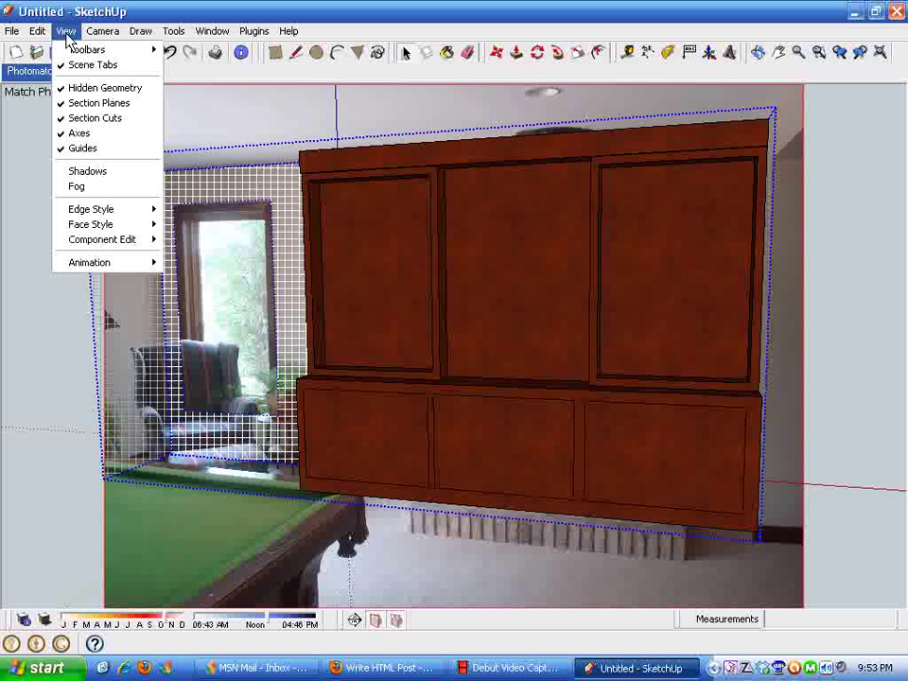
left_click(66, 87)
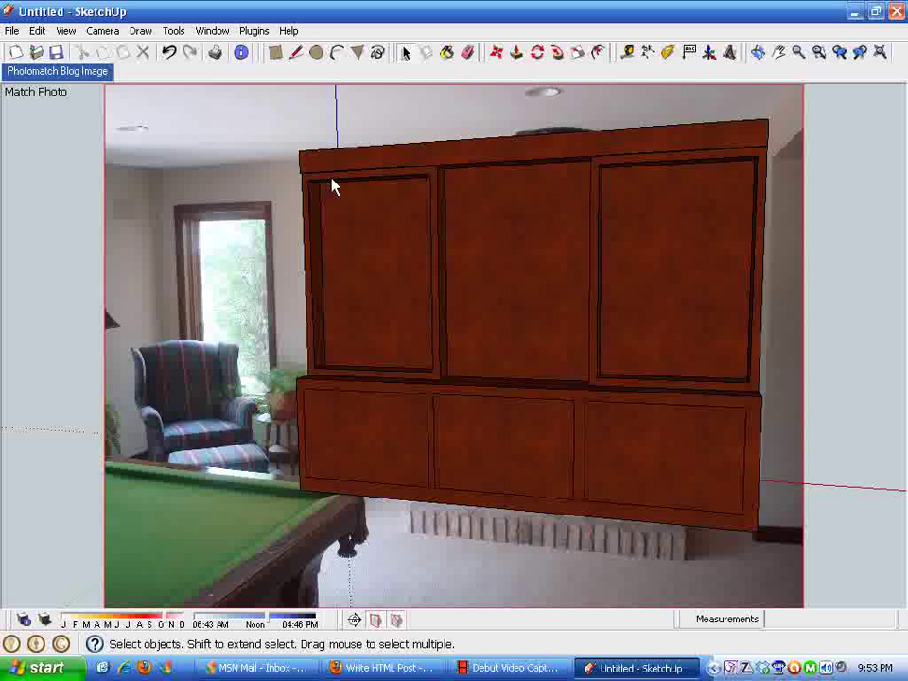
Orbit to a frontal cabinet view and turn on Hidden Geometry
middle_click_drag(293, 170, 615, 128)
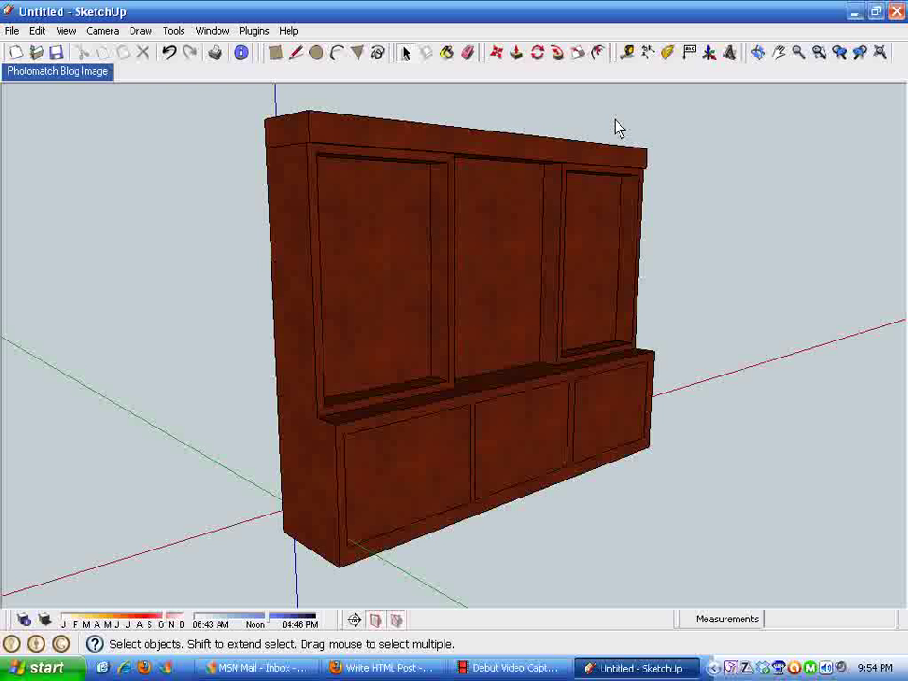
middle_click_drag(507, 279, 476, 340)
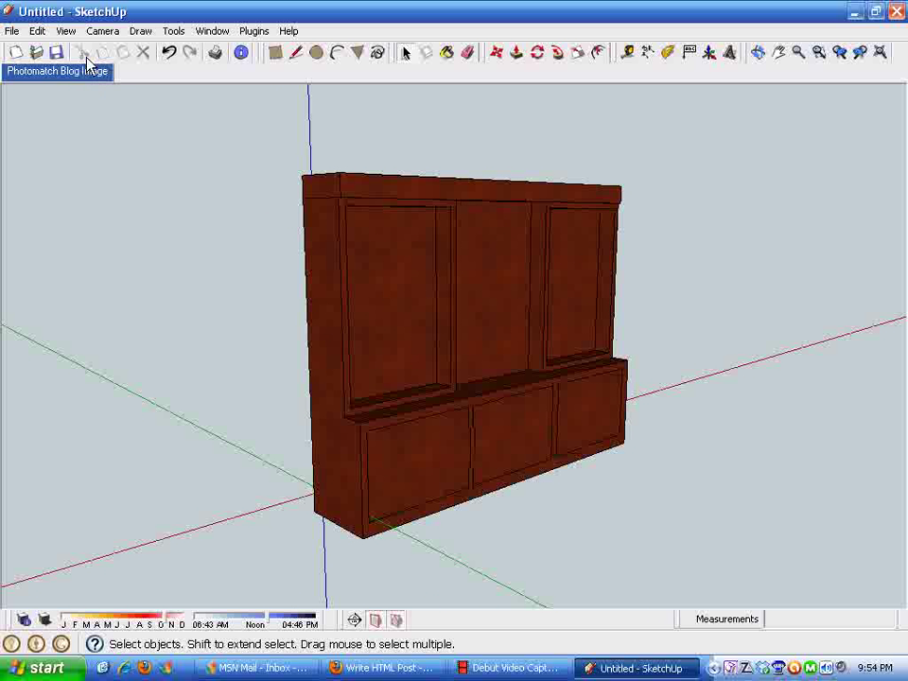
left_click(65, 32)
left_click(57, 88)
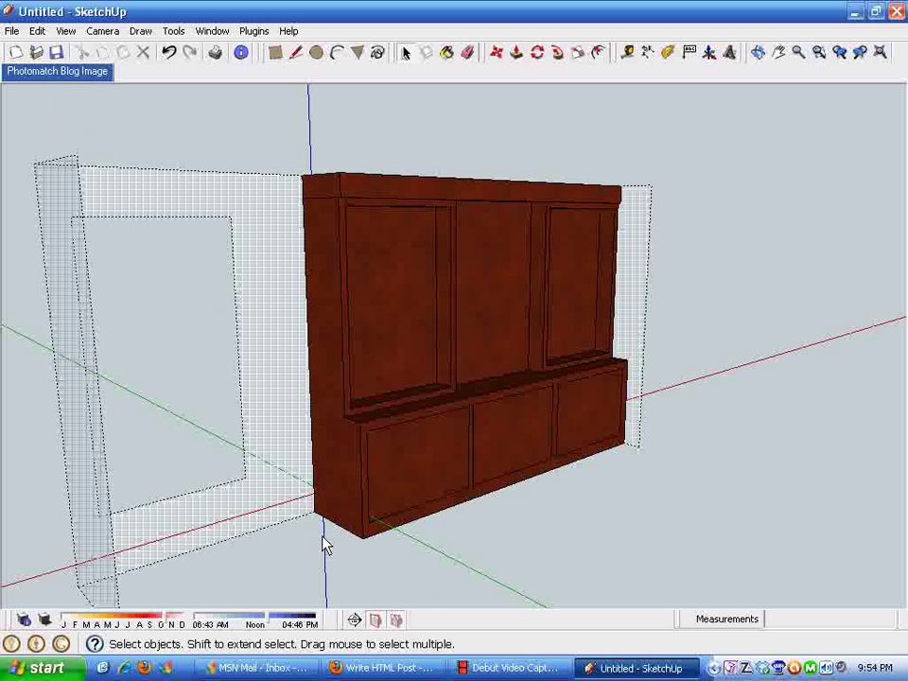
Measure the cabinet's 24" depth, then return to the Photomatch Blog Image scene
left_click(628, 53)
left_click(313, 445)
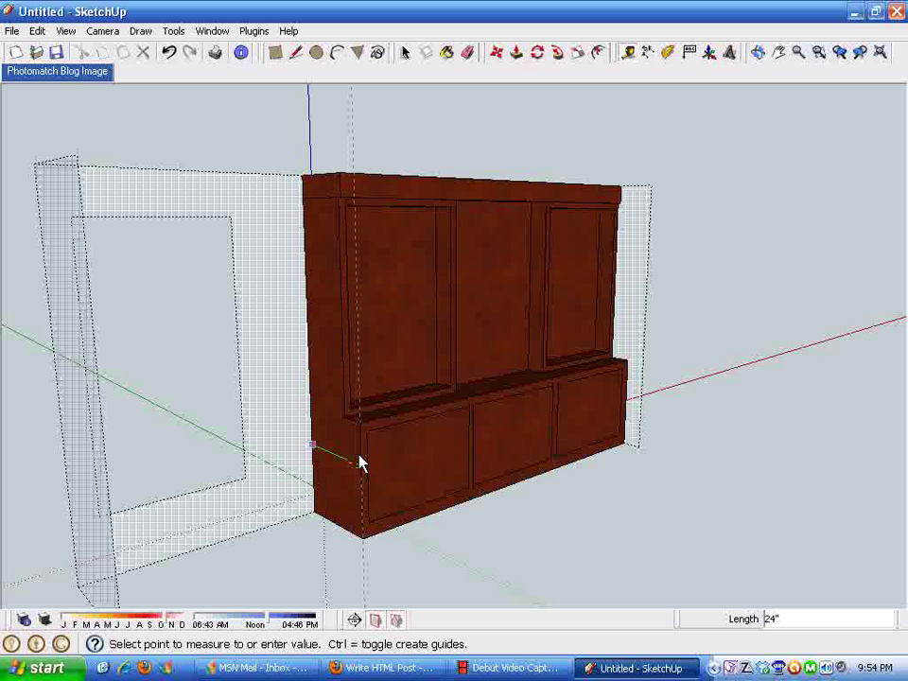
left_click(363, 462)
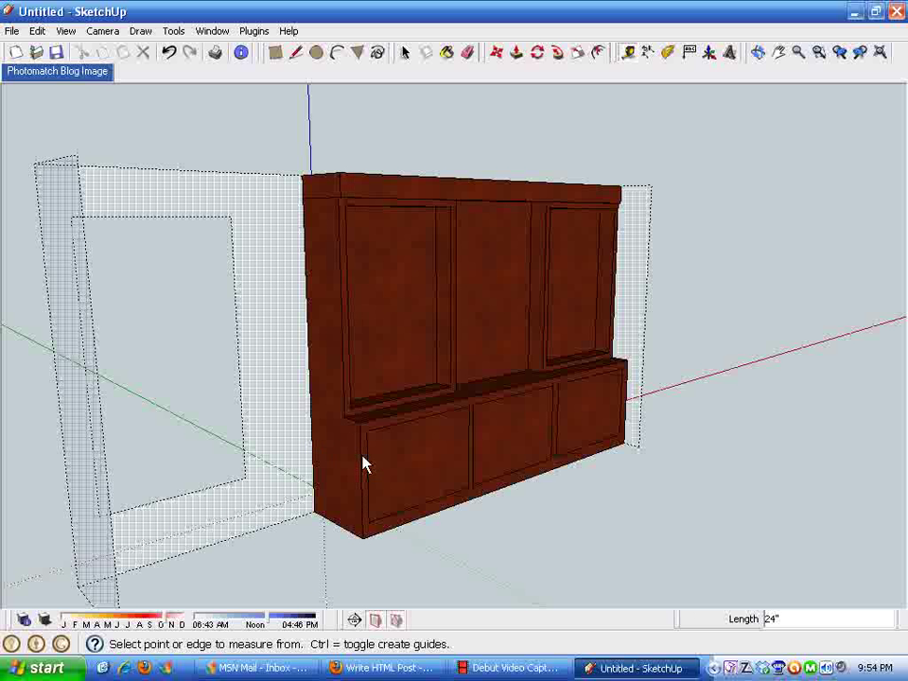
left_click(84, 75)
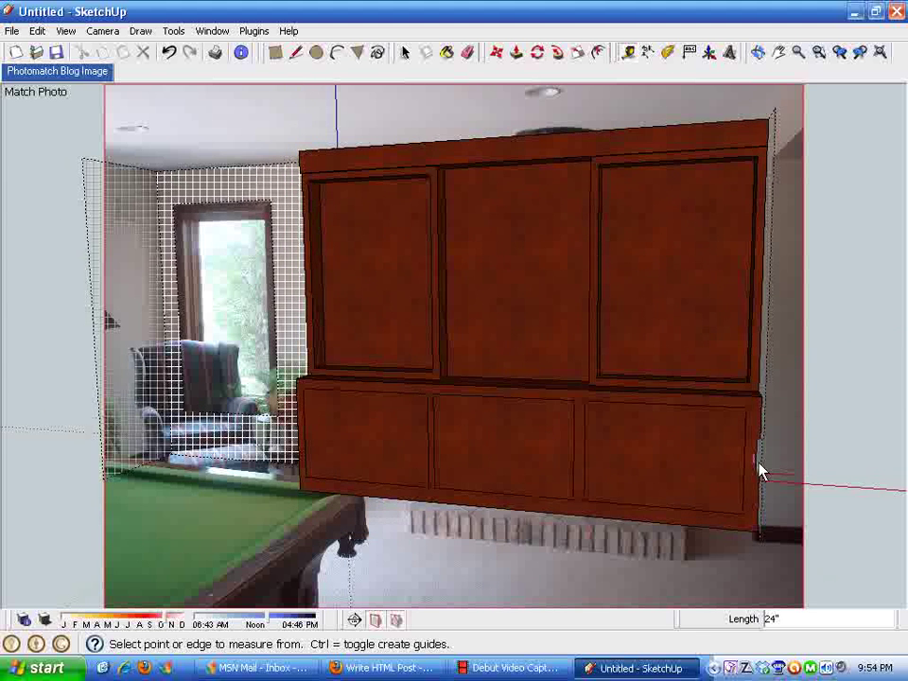
Turn off Hidden Geometry, orbit the cabinet, and return to the Photomatch Blog Image scene
scroll(357, 247, "down", 3)
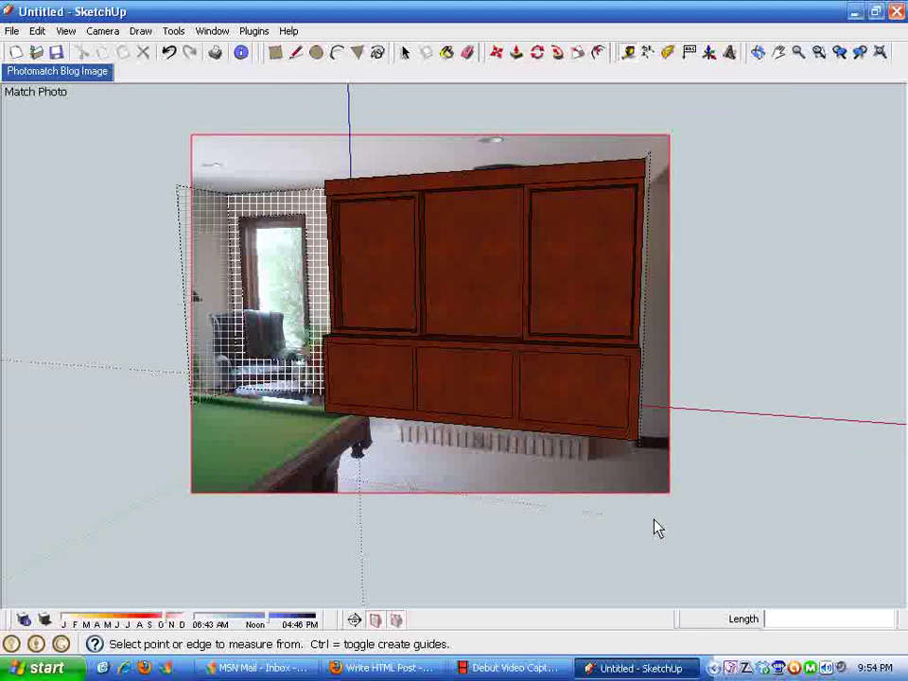
scroll(652, 529, "down", 1)
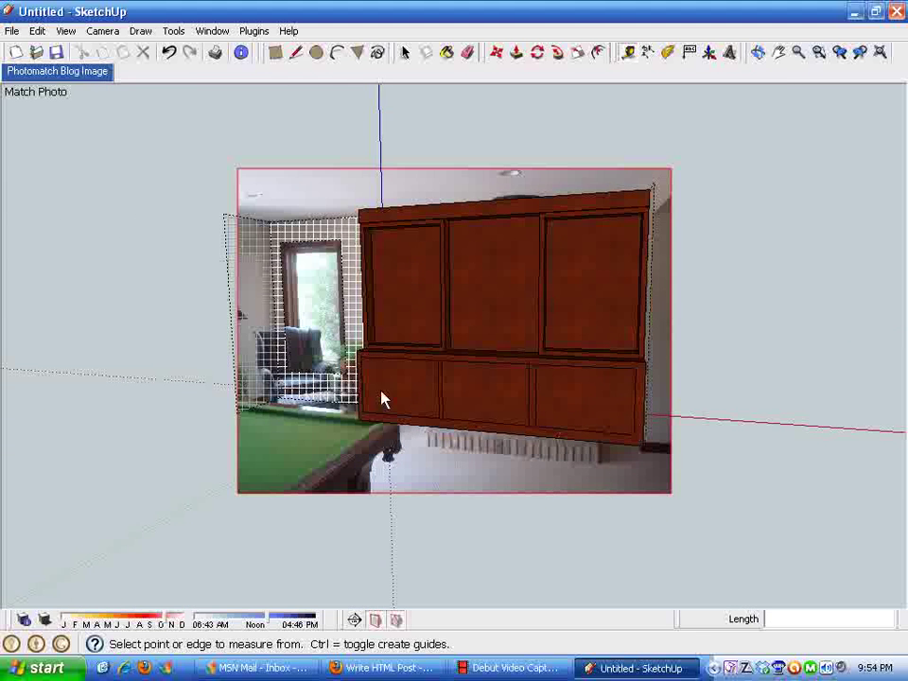
left_click(65, 31)
left_click(66, 88)
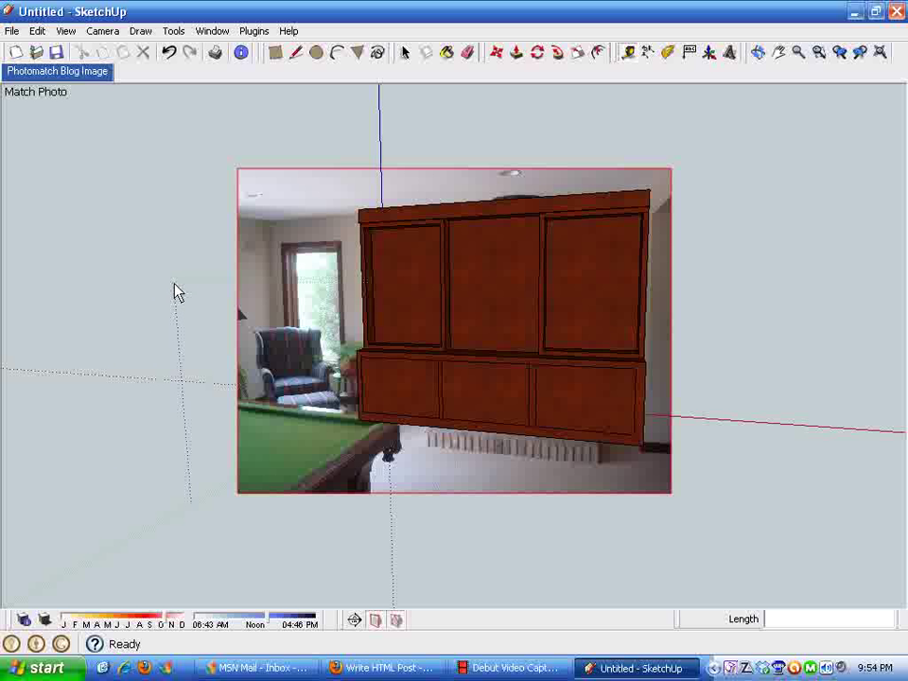
middle_click_drag(321, 378, 564, 361)
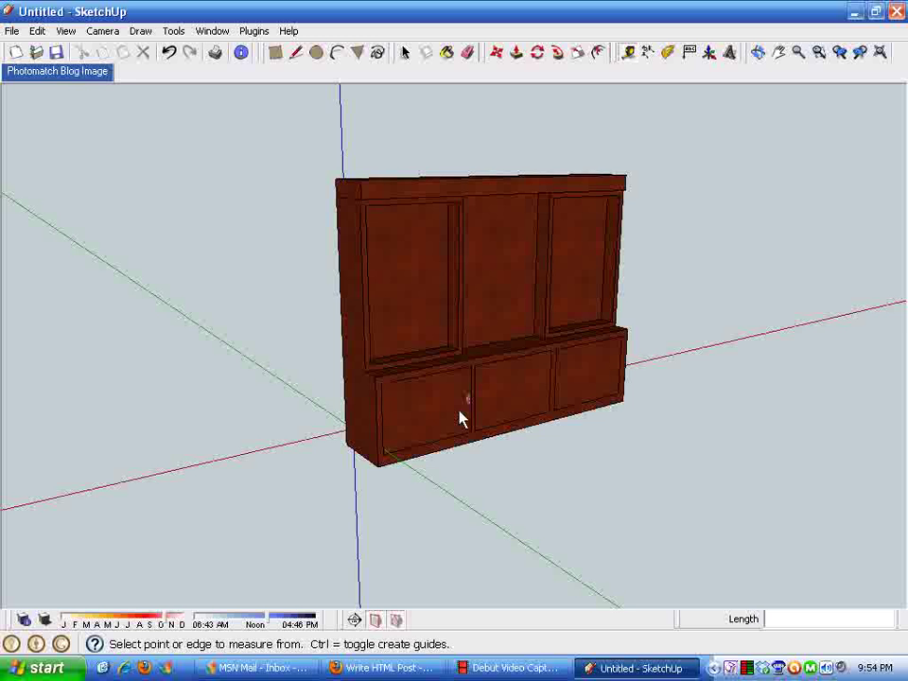
middle_click_drag(458, 416, 561, 452)
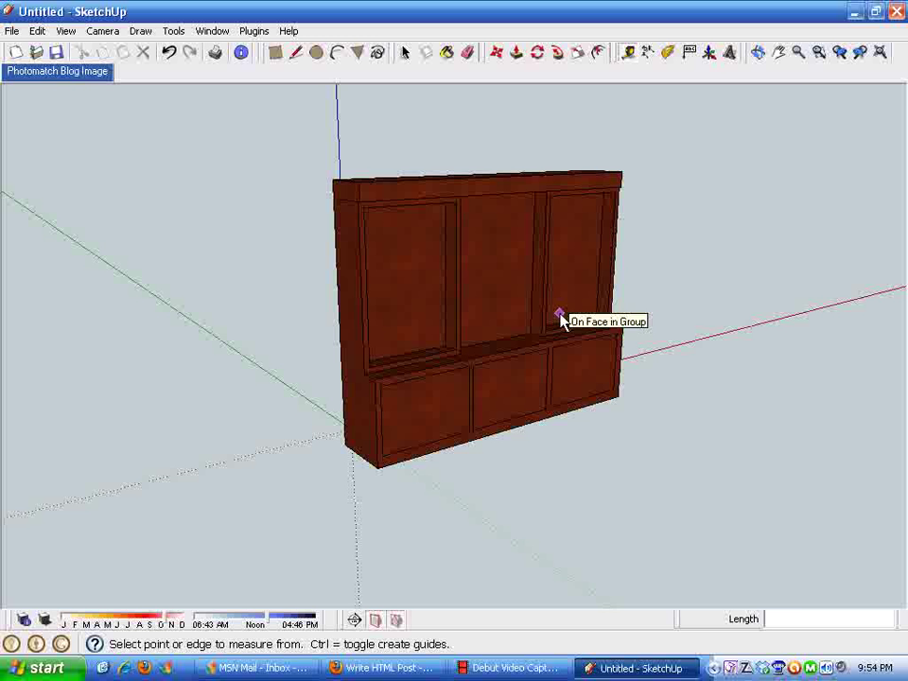
left_click(74, 73)
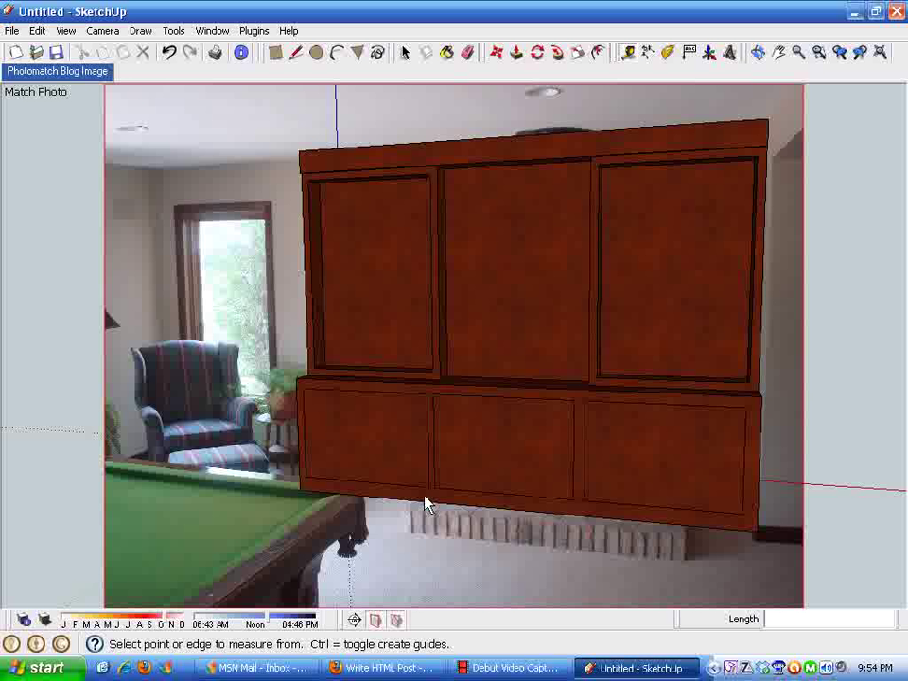
left_click(42, 623)
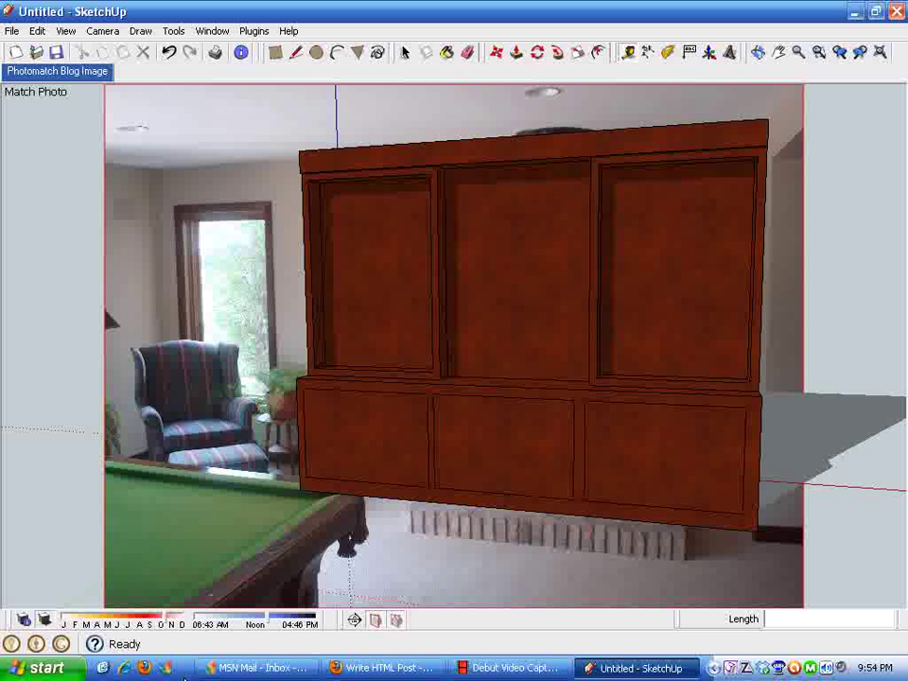
left_click(45, 621)
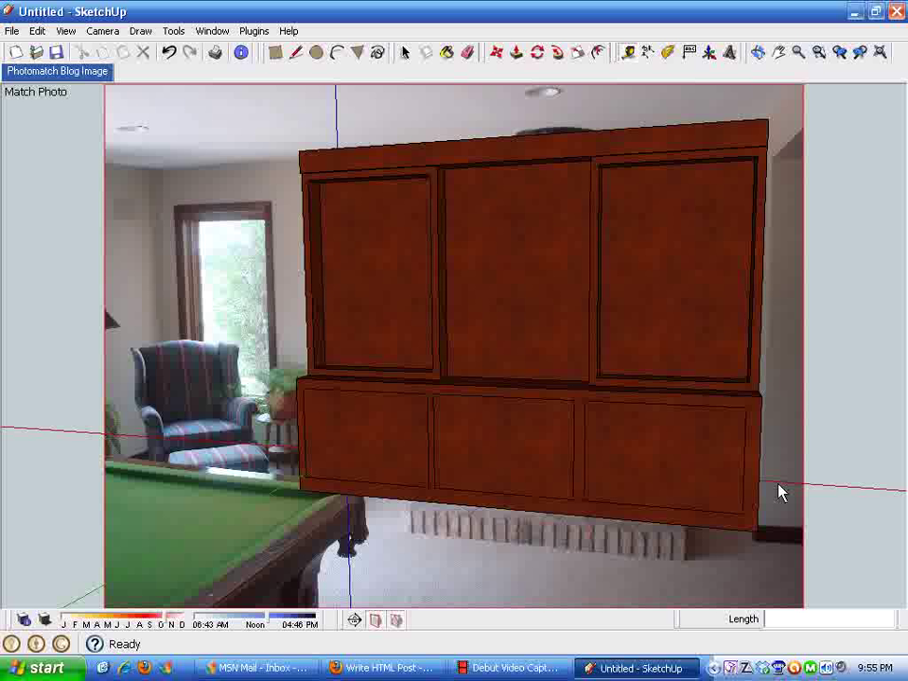